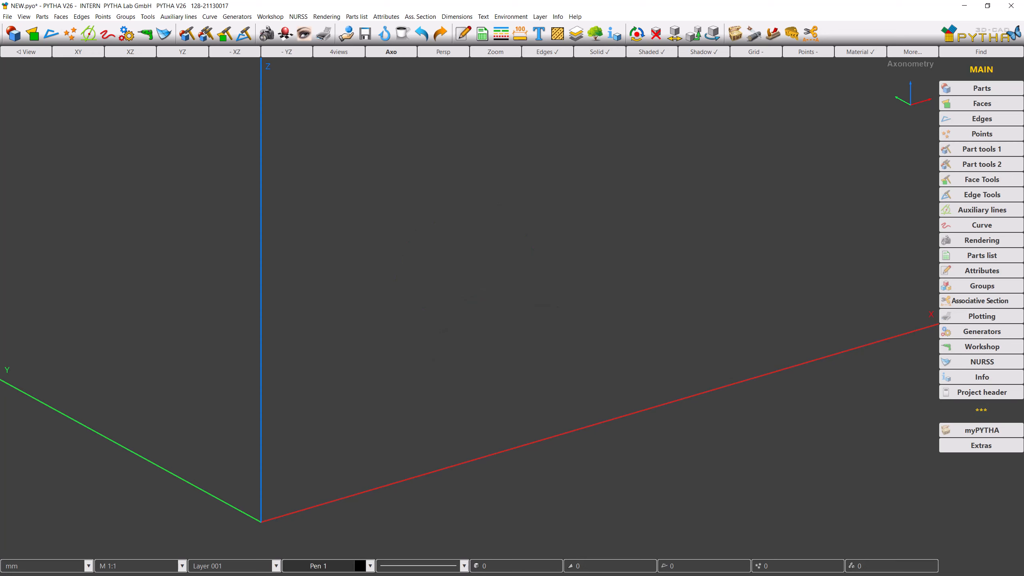
Step: Create a sphere parallel to Z with its bottom at a picked base point and a radius of 600 mm
click(981, 90)
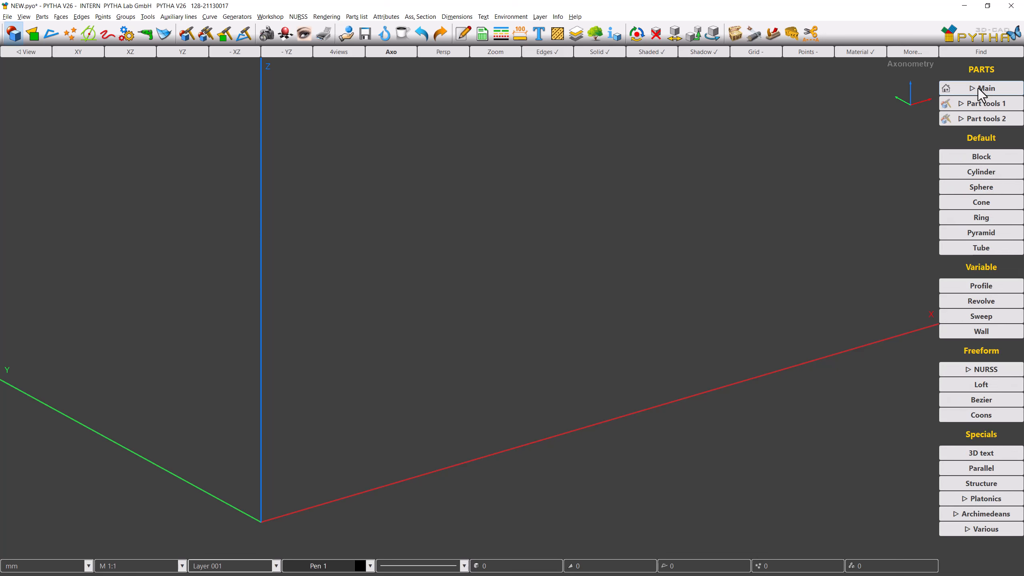
click(977, 188)
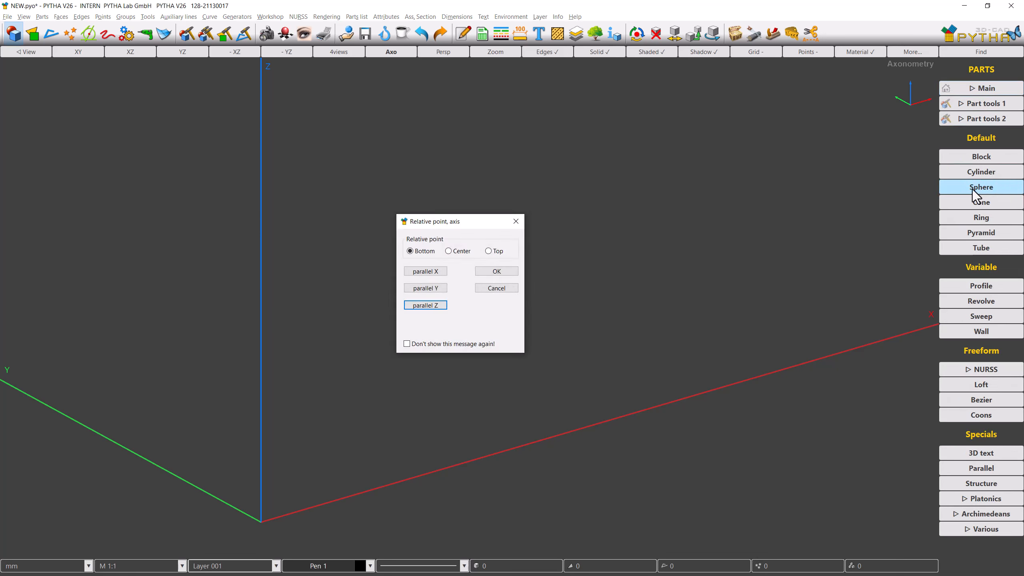
click(442, 305)
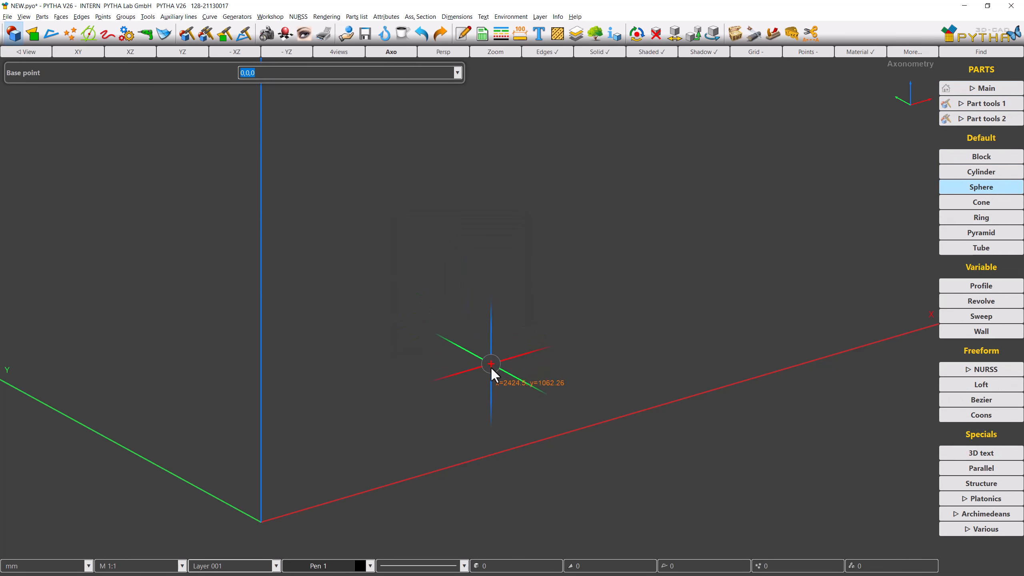
click(492, 370)
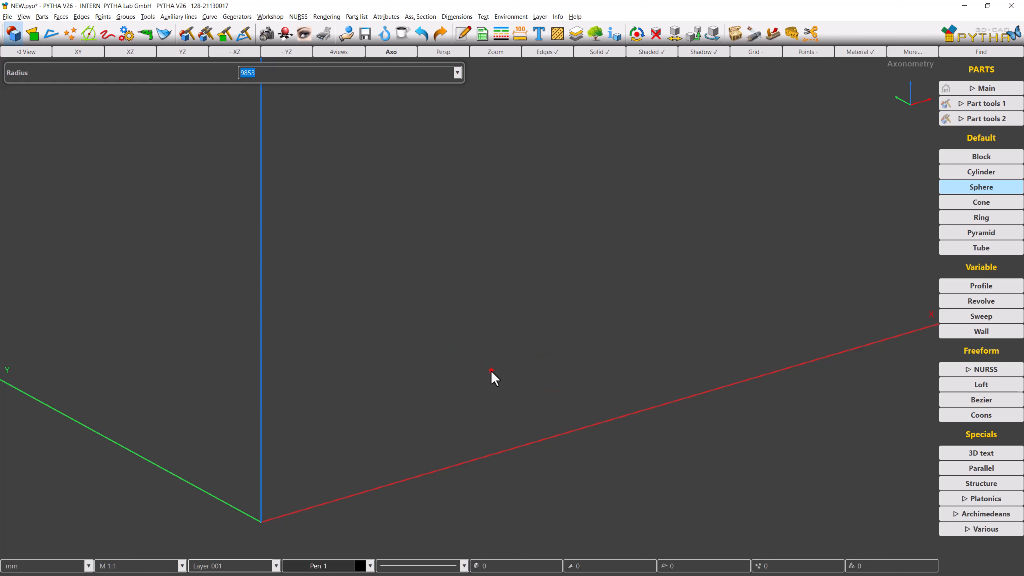
text(600)
key(Return)
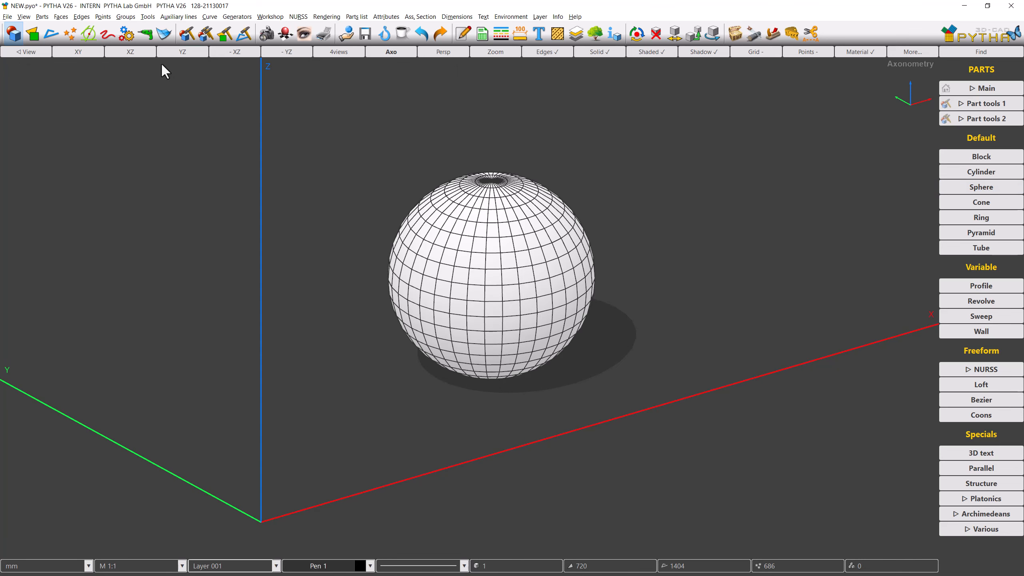
Step: In the front XZ view, copy the sphere straight up along Z only, by 848.52814 mm, so the copies overlap
click(147, 52)
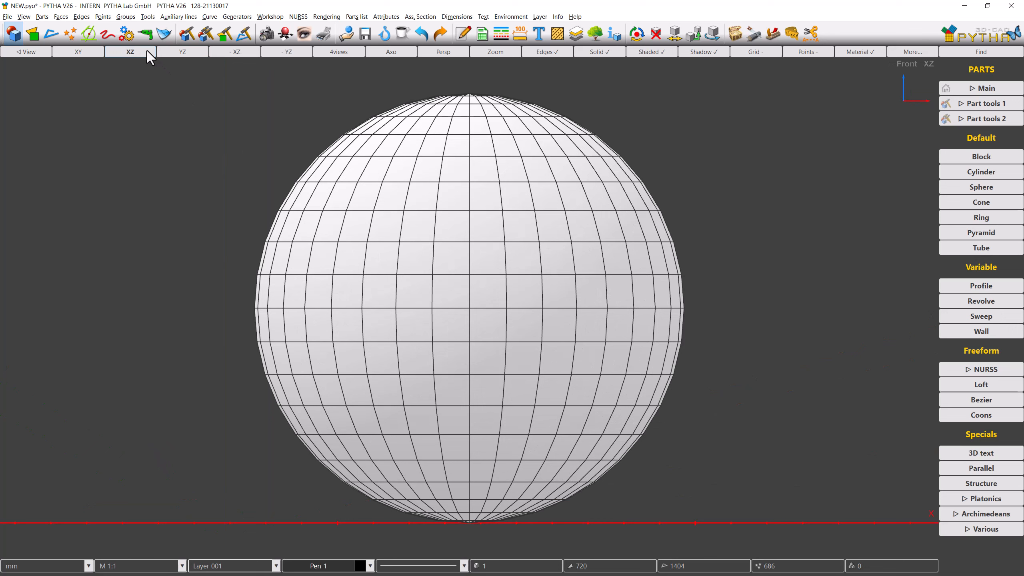
right_click(445, 262)
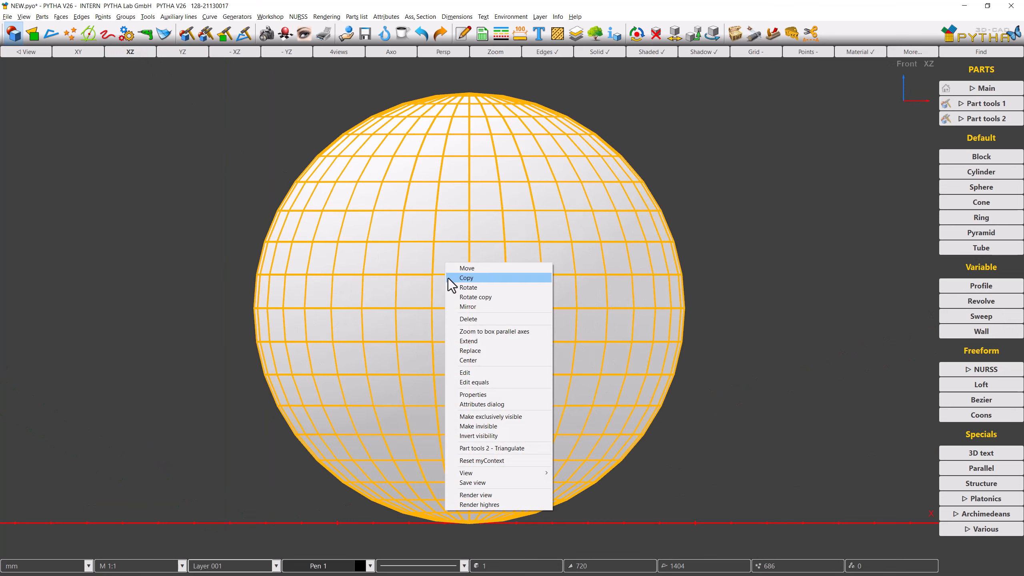
click(466, 278)
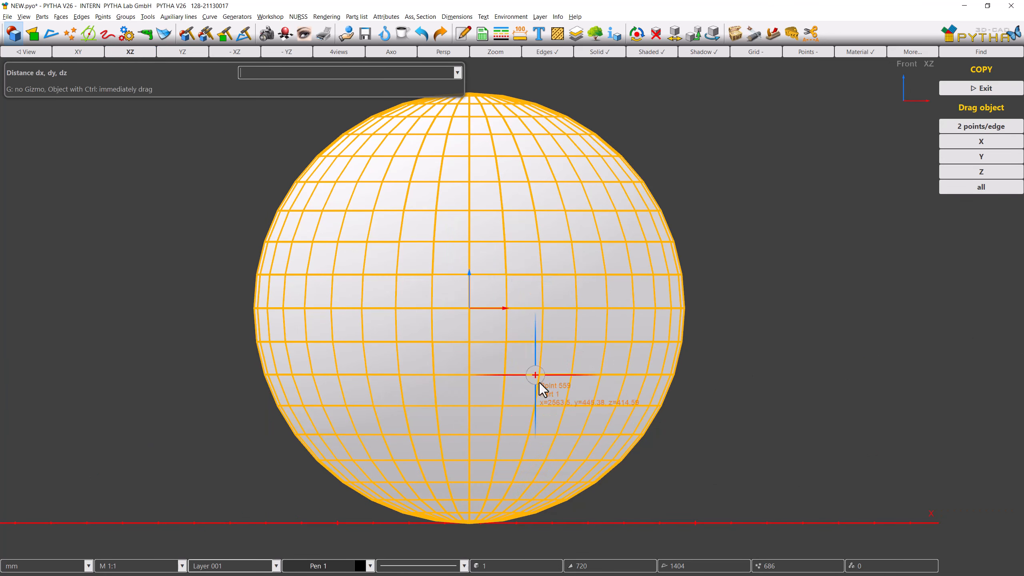
click(624, 463)
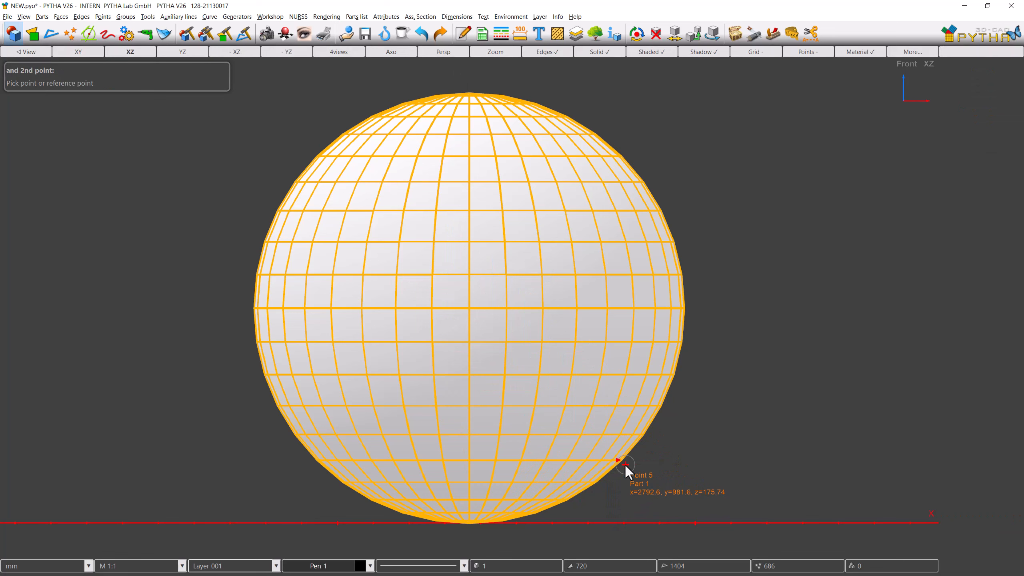
click(621, 157)
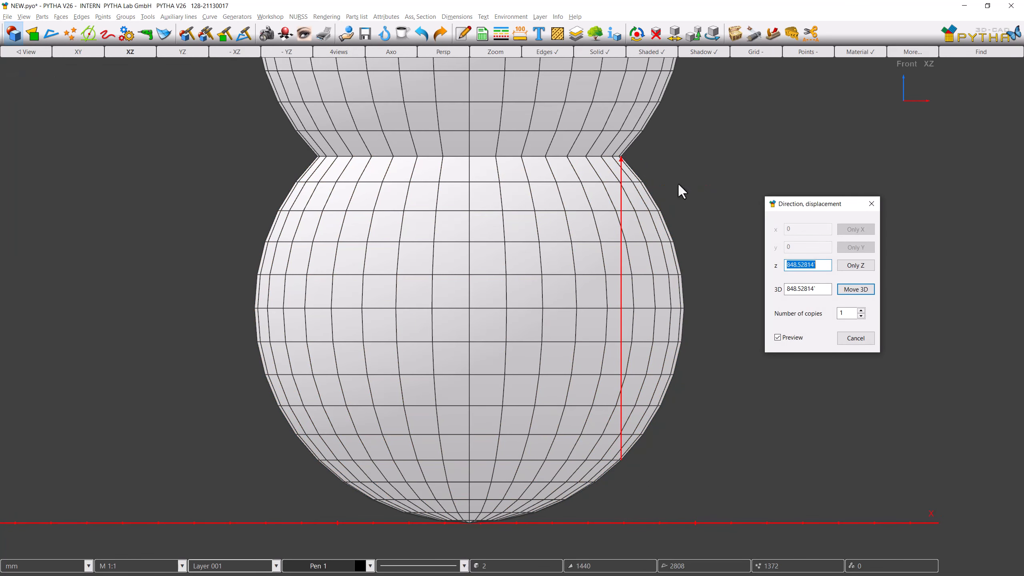
click(847, 266)
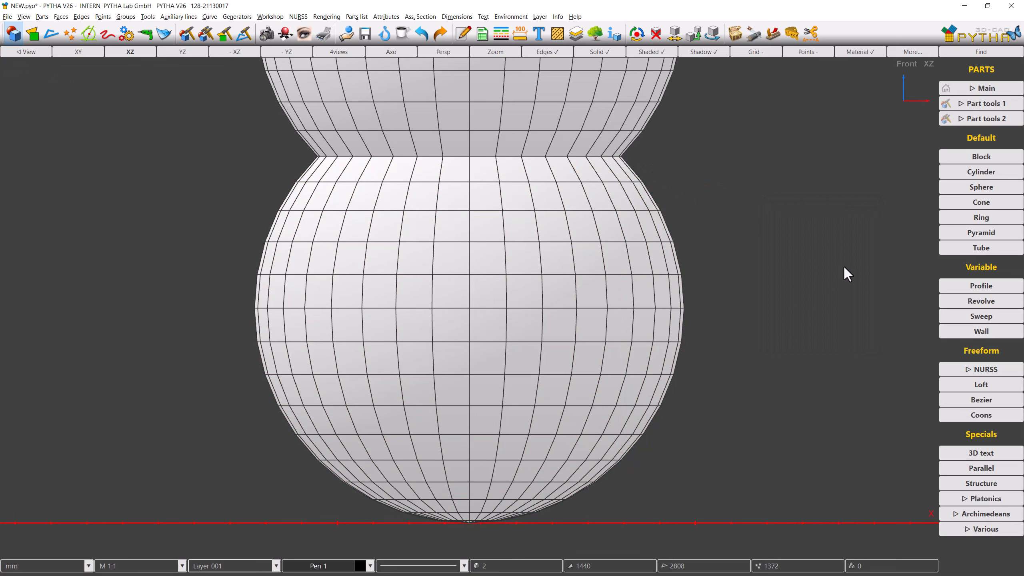
Step: Assign the blue material from the spheres material file to the lower sphere
click(152, 56)
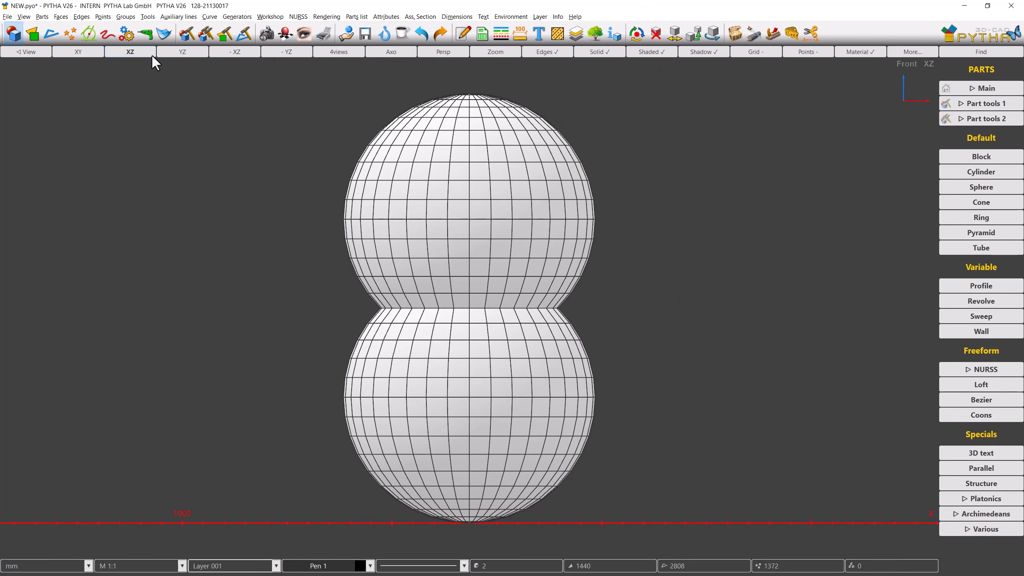
click(285, 40)
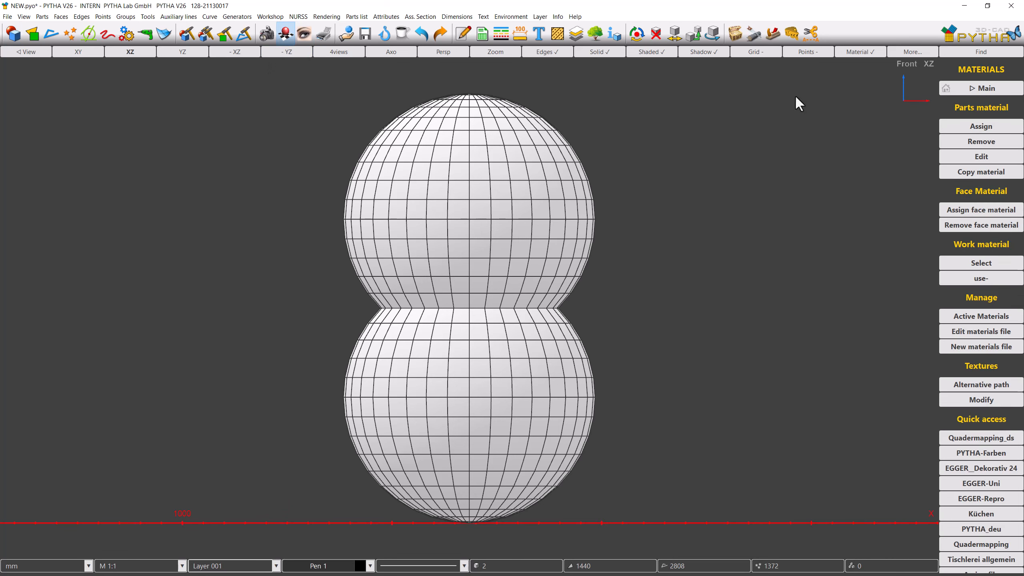
click(942, 125)
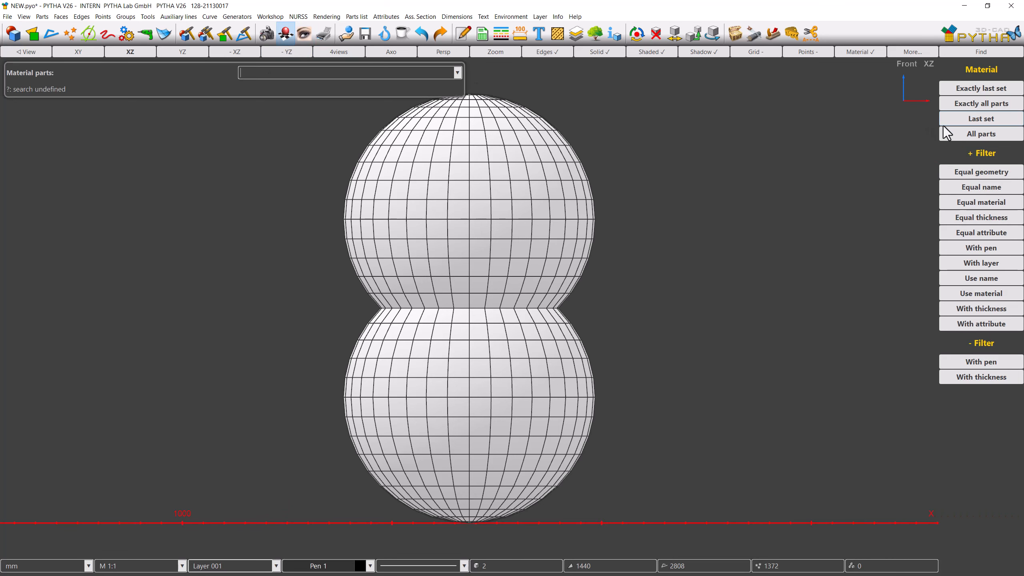
click(557, 354)
right_click(694, 303)
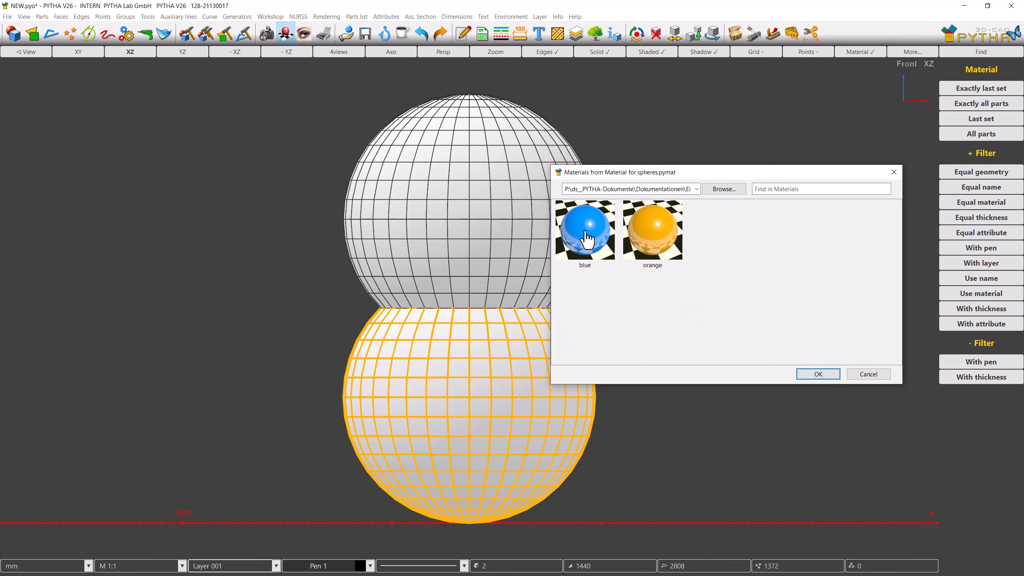
click(585, 234)
click(586, 233)
Step: Assign the orange material to the upper sphere
click(943, 126)
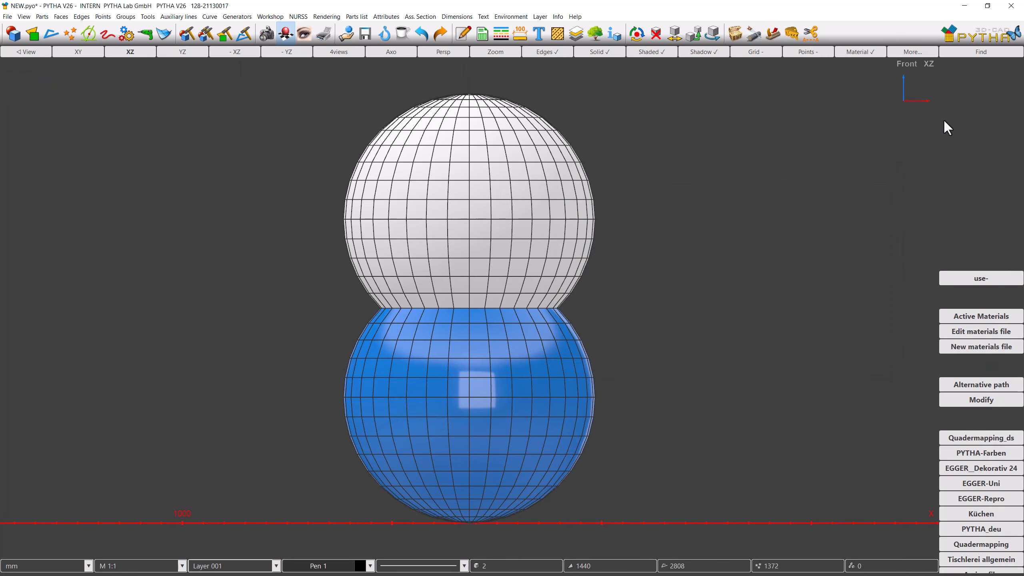
click(588, 213)
right_click(671, 219)
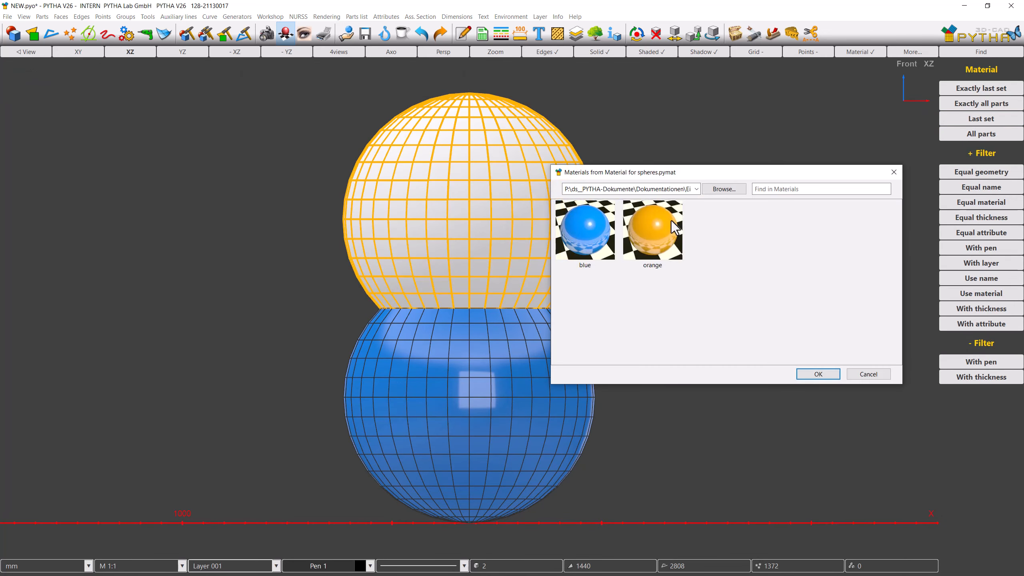
double_click(670, 222)
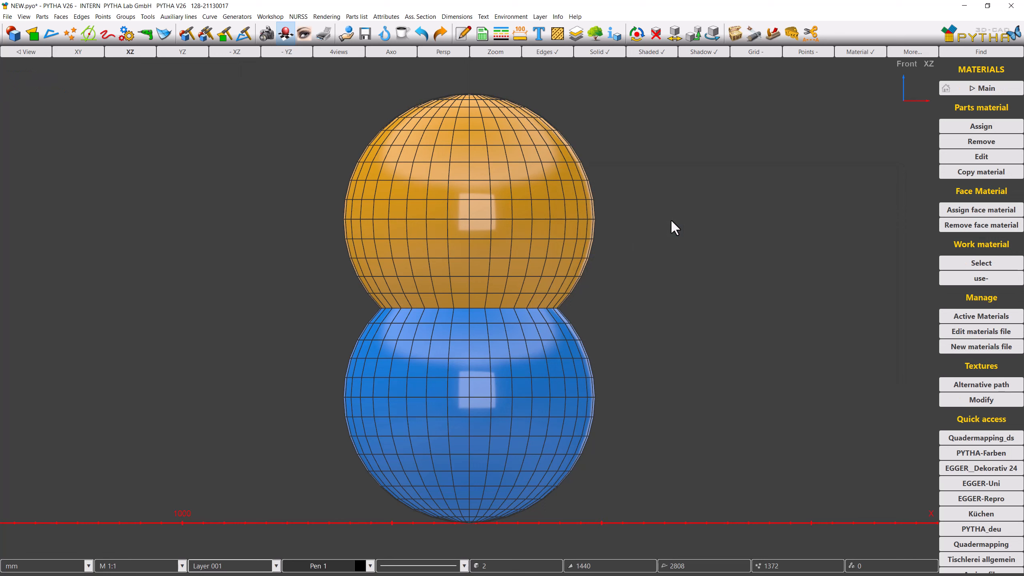
Step: Switch off solid display and examine where the two spheres overlap
click(609, 53)
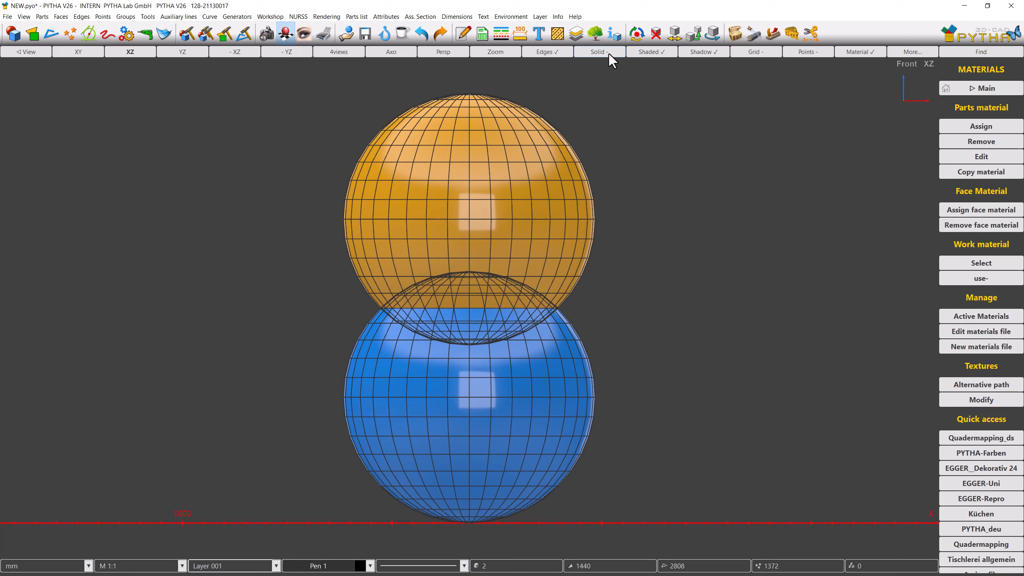
right_click(501, 191)
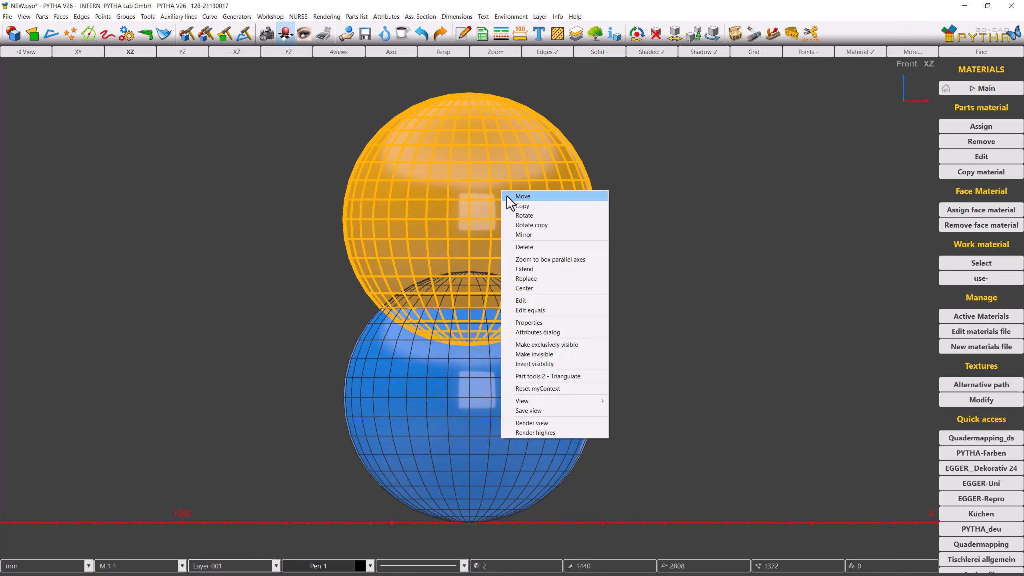
click(510, 197)
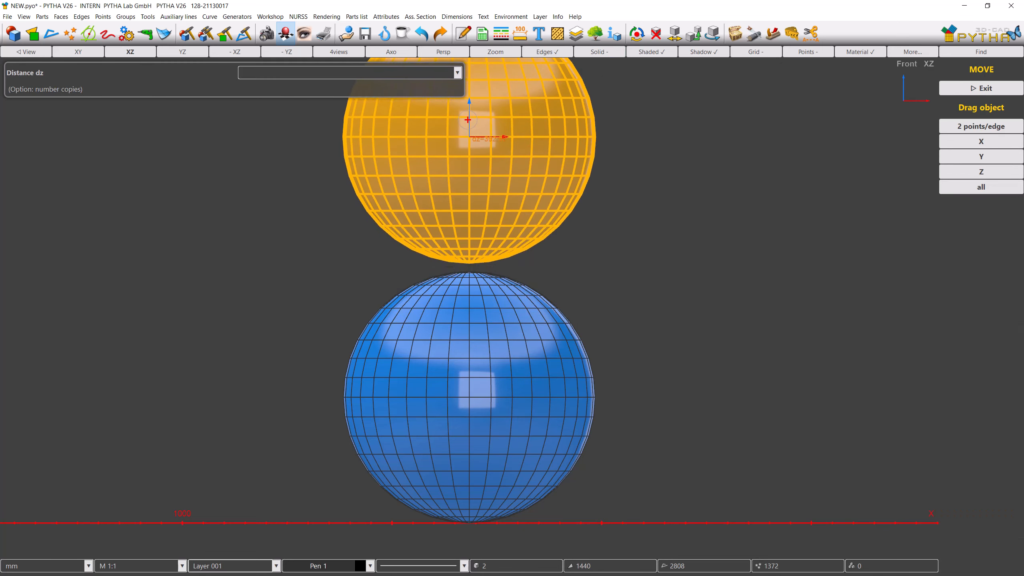
right_click(502, 183)
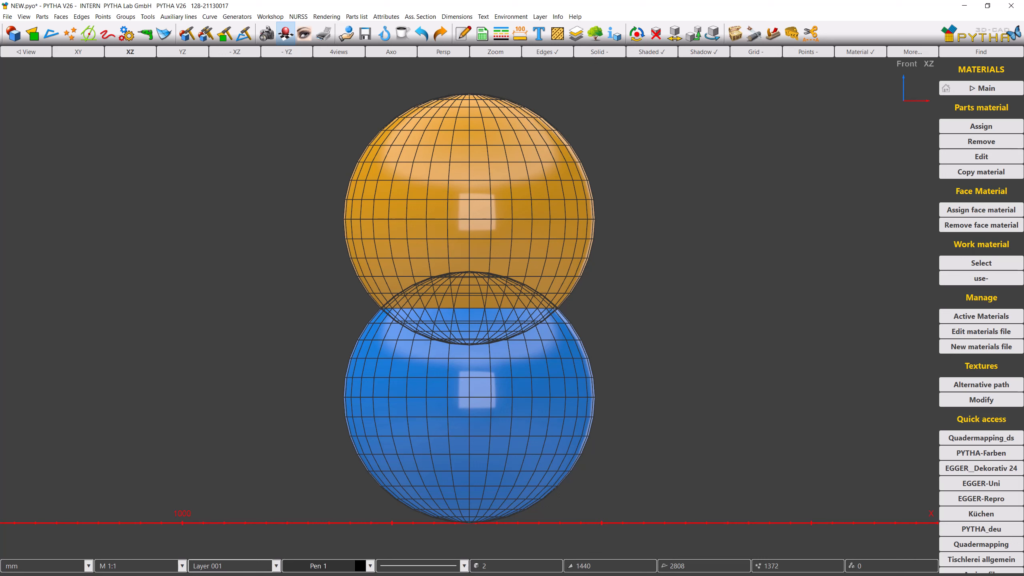
Step: Join the upper and lower spheres into one part with a Boolean Union
click(186, 41)
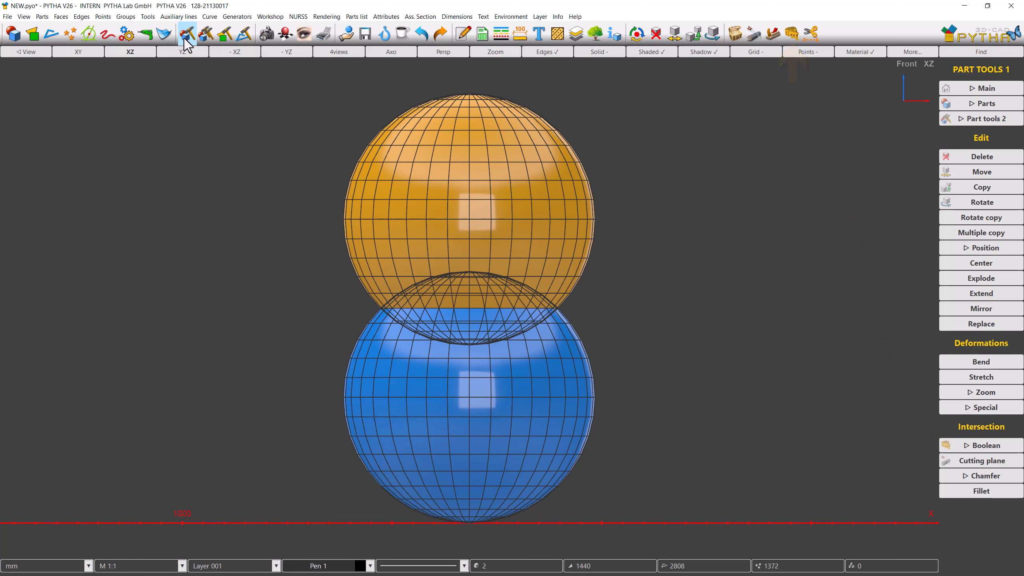
click(788, 37)
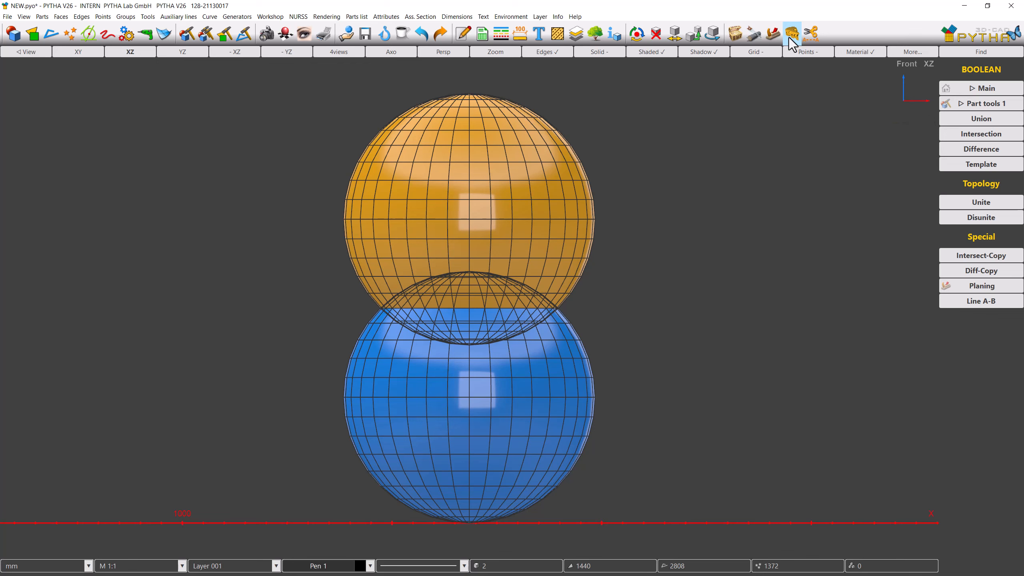
click(946, 117)
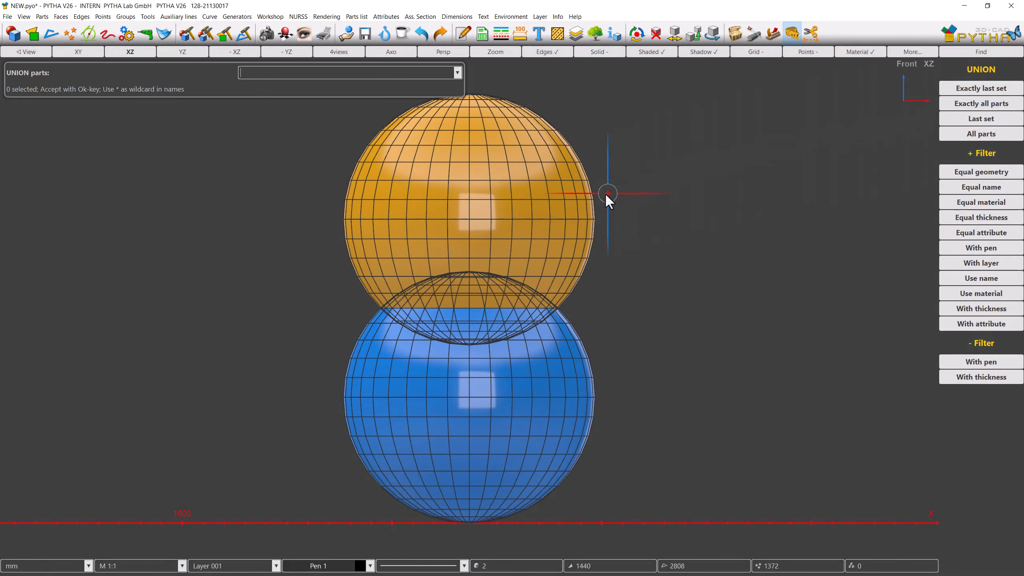
click(587, 201)
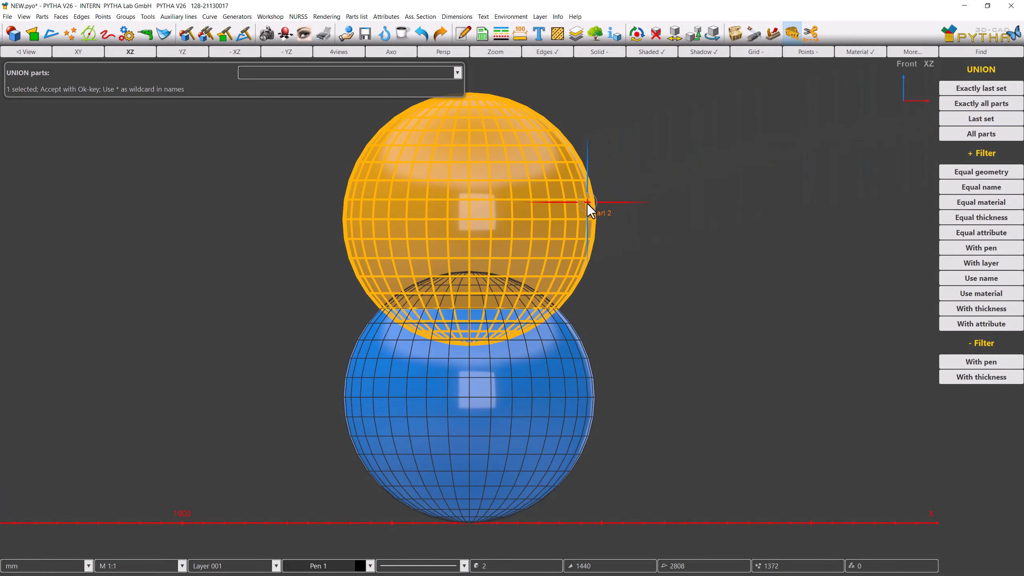
click(582, 350)
right_click(661, 318)
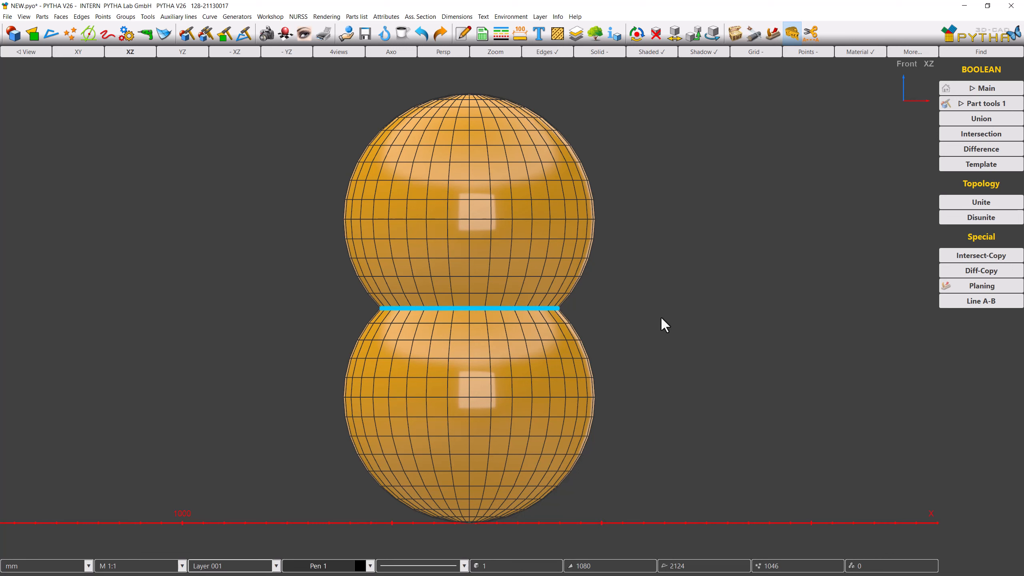
Step: Fillet the seam edges where the spheres meet with radius 90 and 9 segments
click(965, 105)
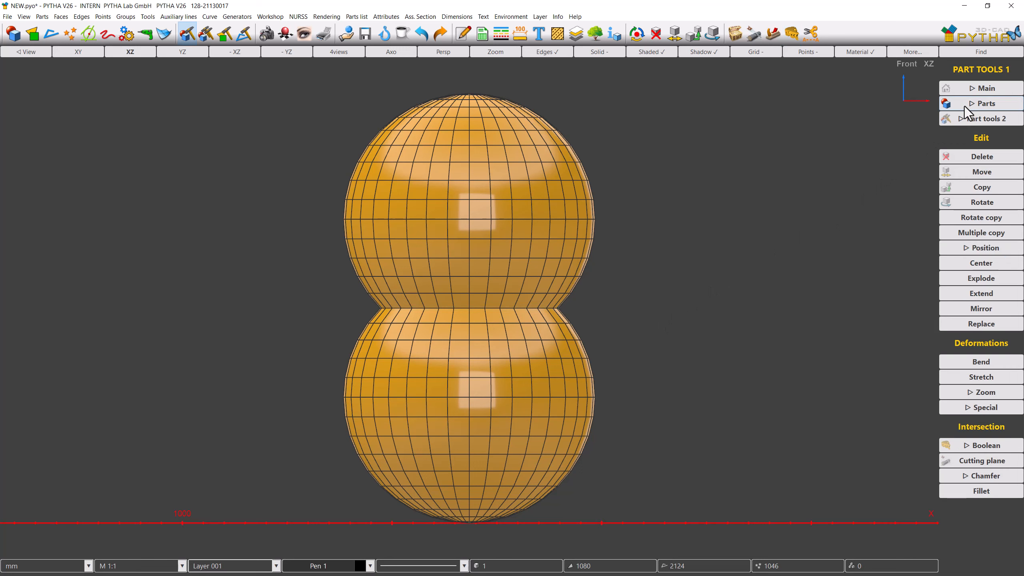
click(955, 493)
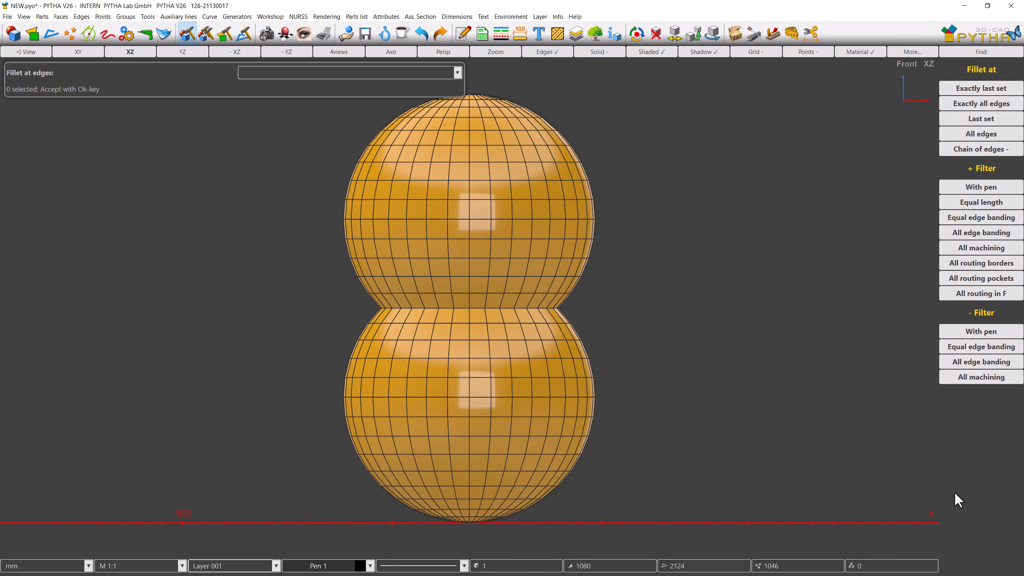
click(364, 302)
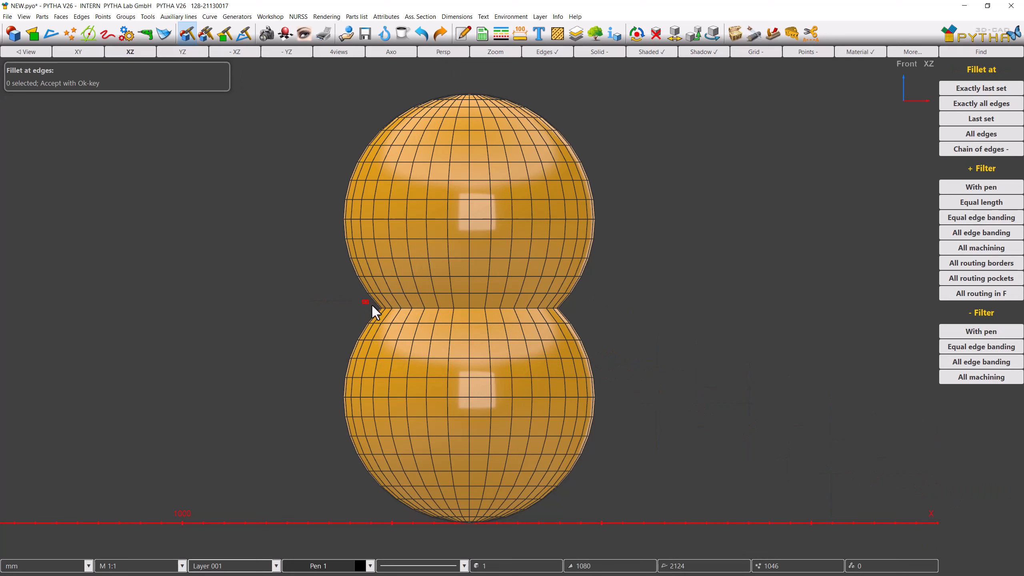
right_click(581, 316)
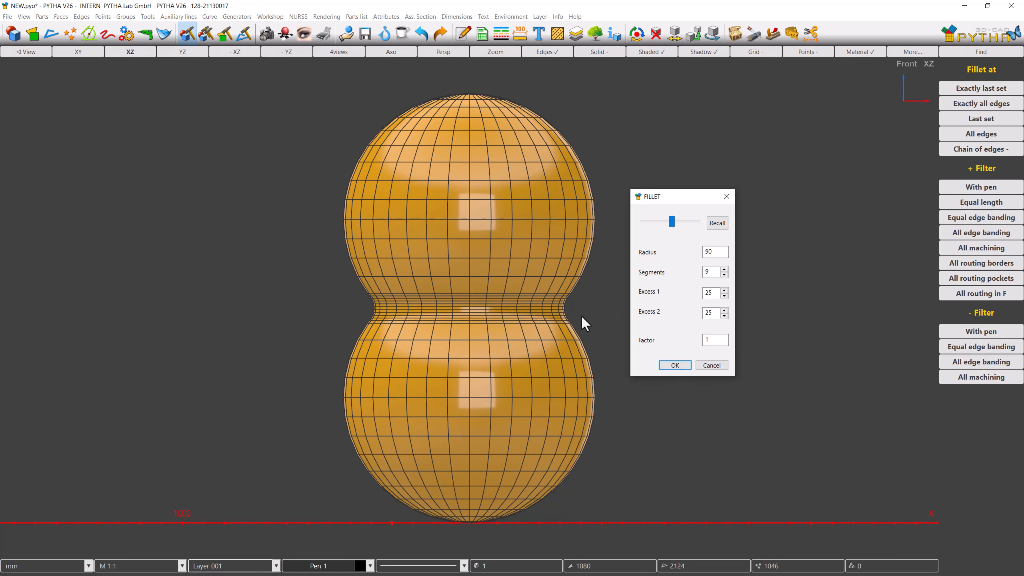
click(675, 365)
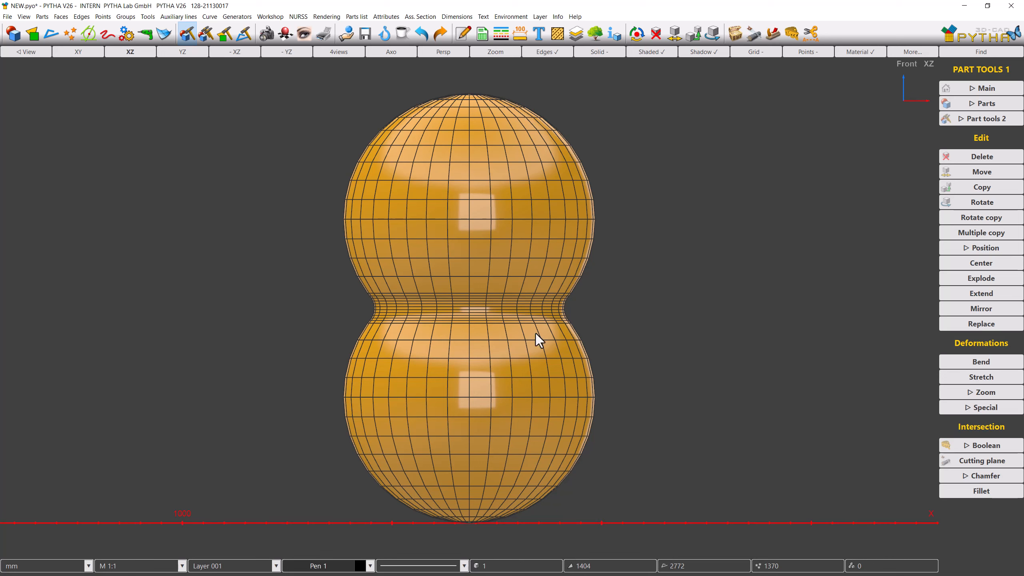
right_click(498, 322)
click(514, 326)
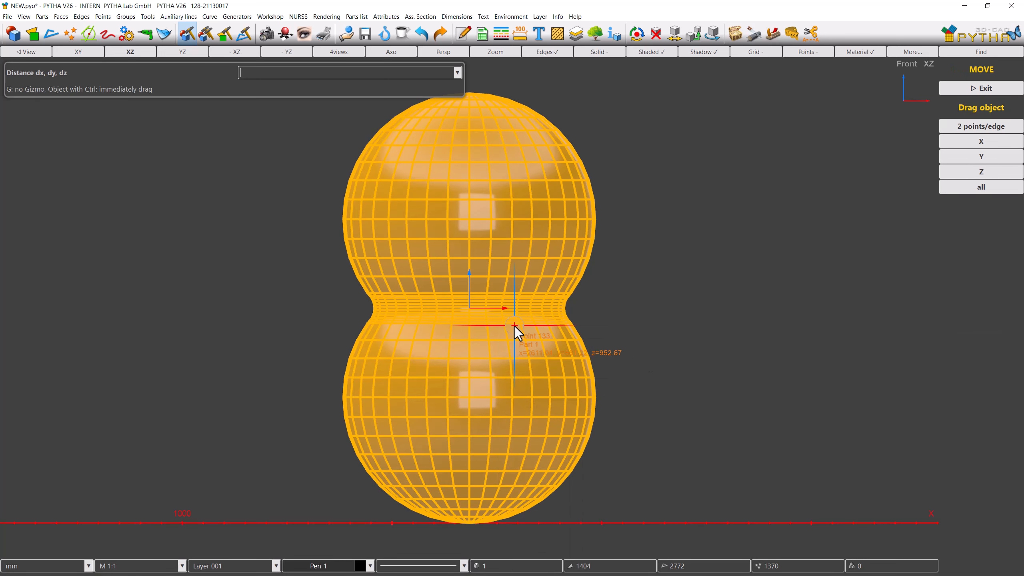
click(466, 313)
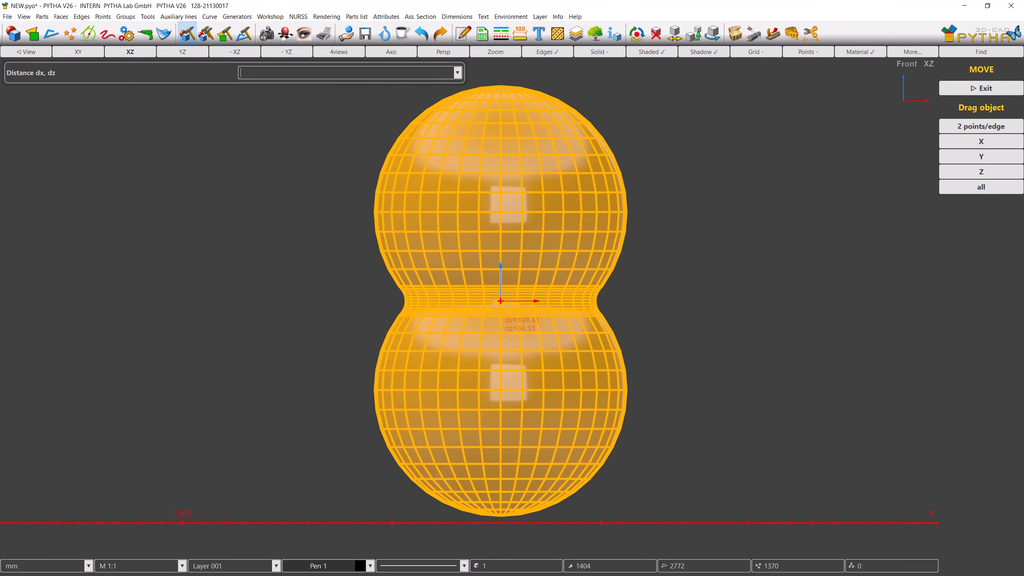
click(470, 306)
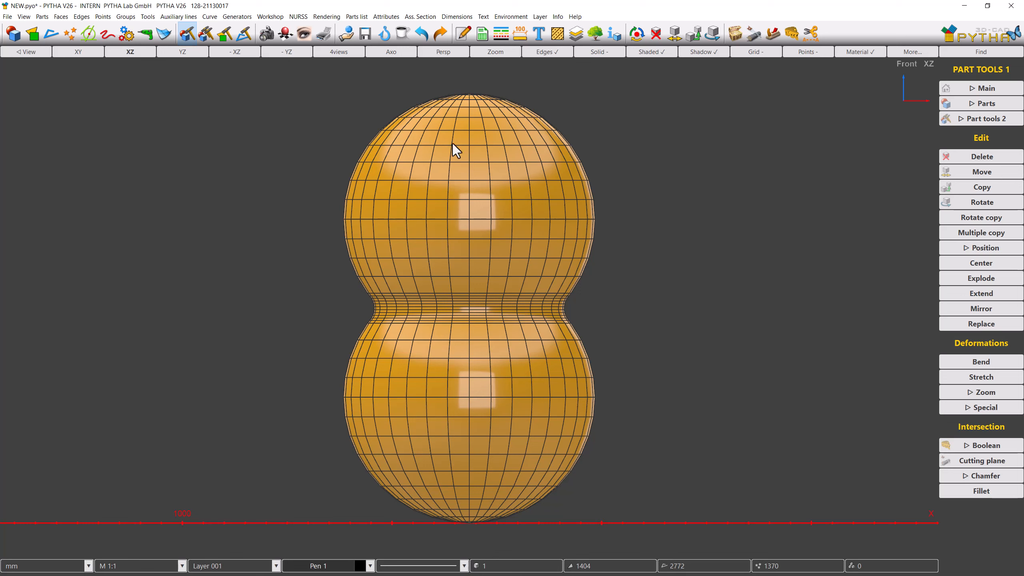
Step: Undo the fillet and the union so the two spheres are separate parts again
click(420, 34)
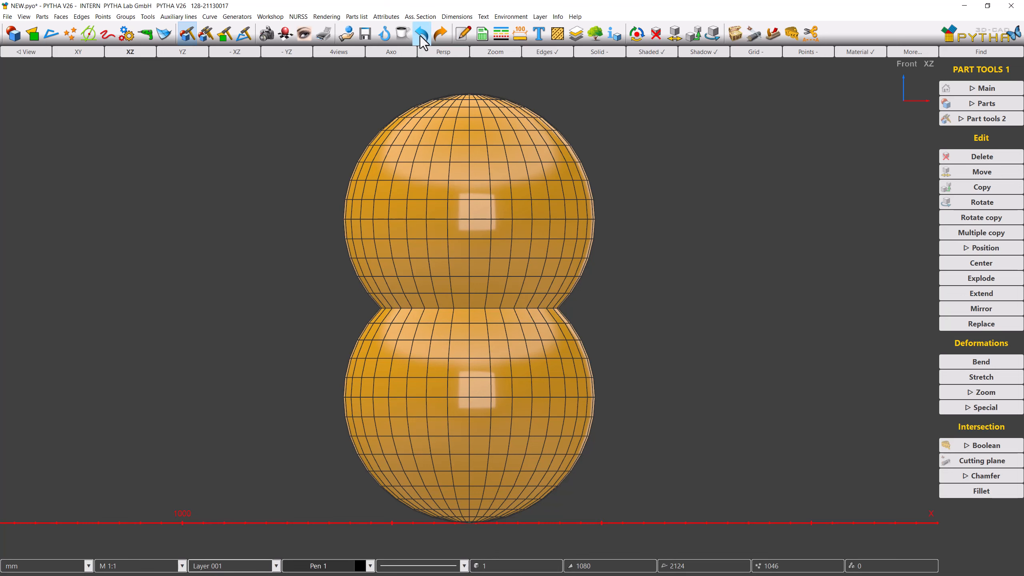
click(420, 35)
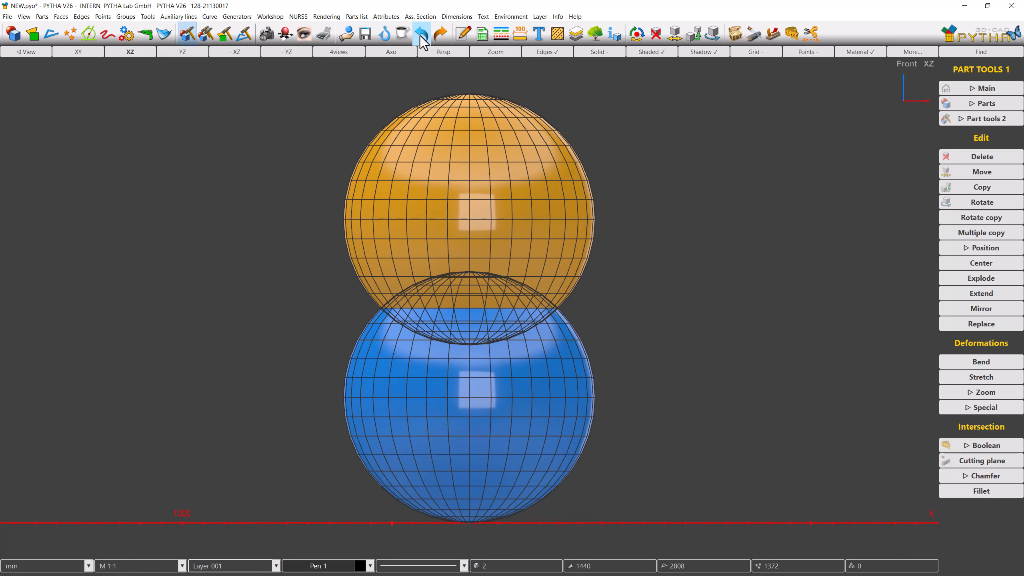
Step: Intersect the lower and upper spheres with a Boolean Intersection and view the result in 3D
click(790, 40)
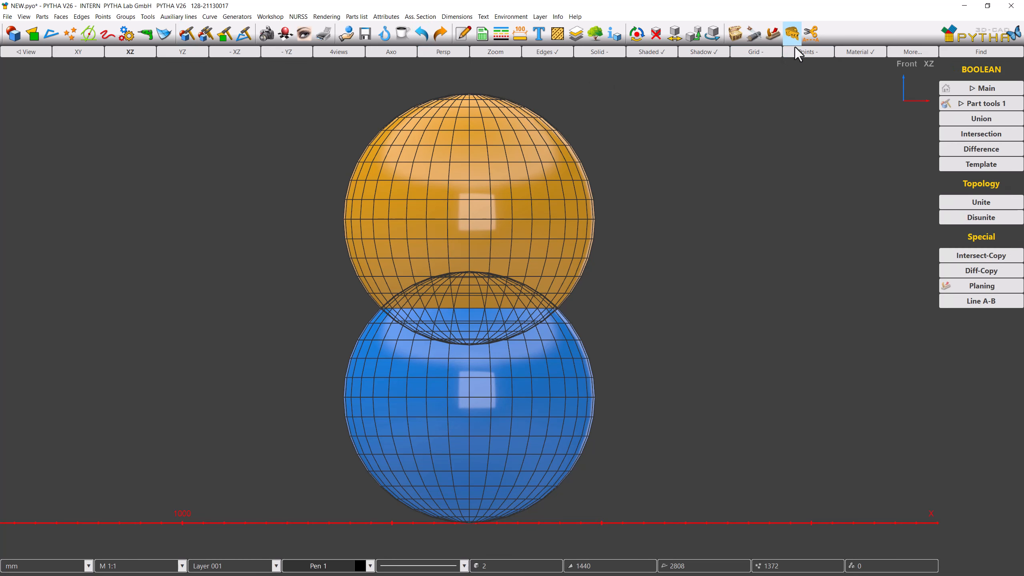
click(944, 133)
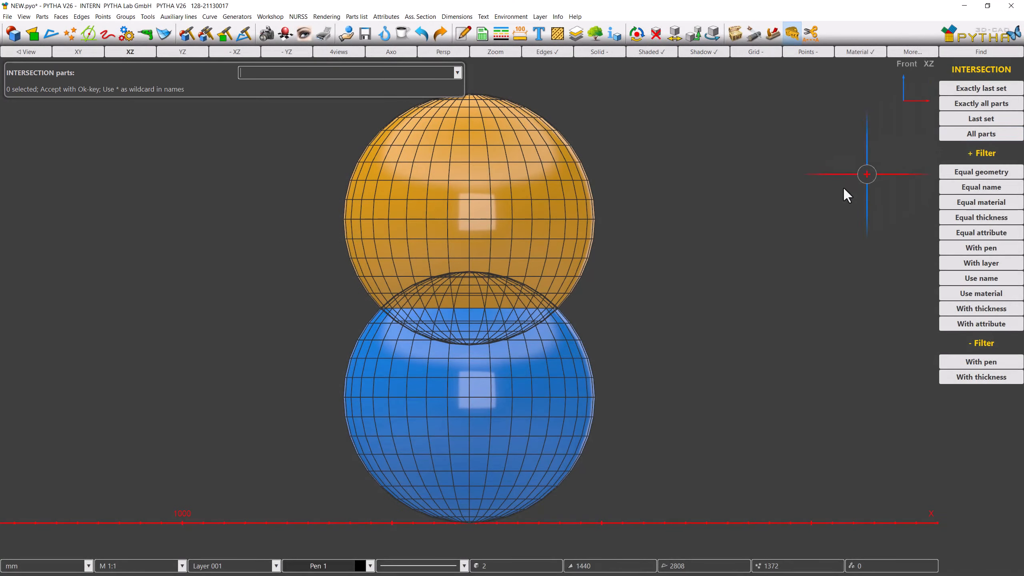
click(589, 353)
click(586, 251)
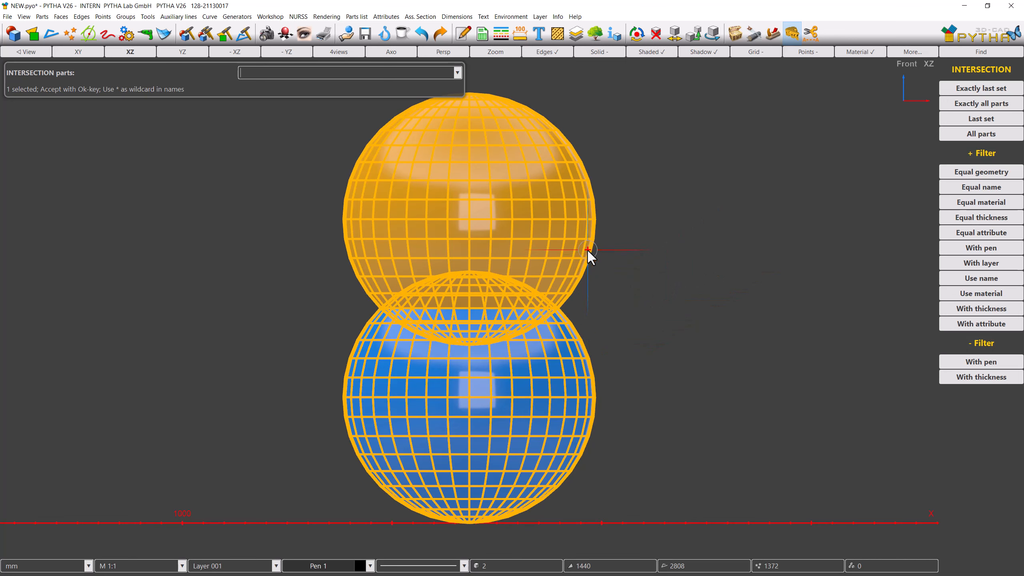
right_click(646, 256)
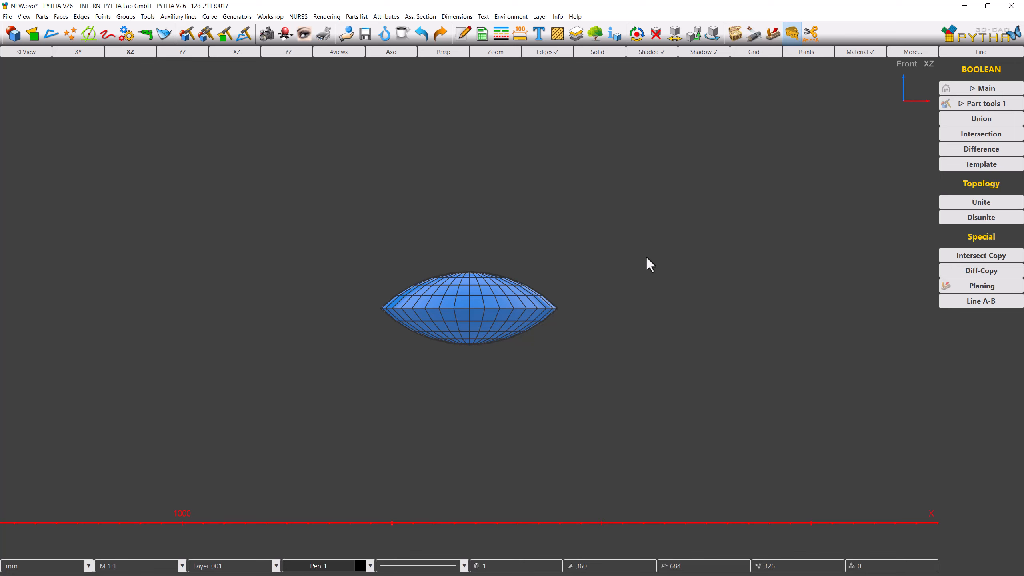
middle_drag(645, 256, 569, 300)
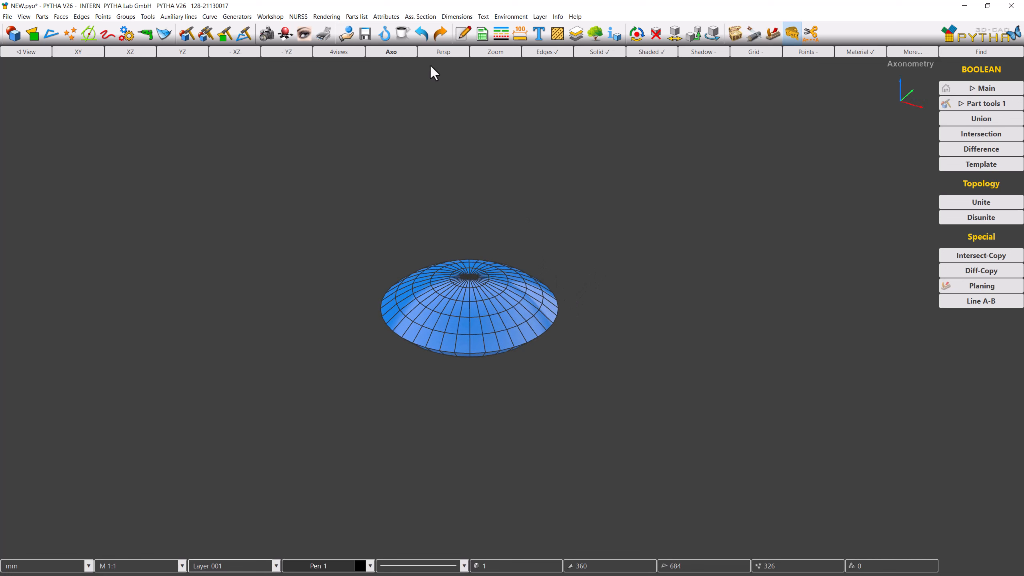
Step: Undo the intersection and return to the front view of the two spheres
click(422, 35)
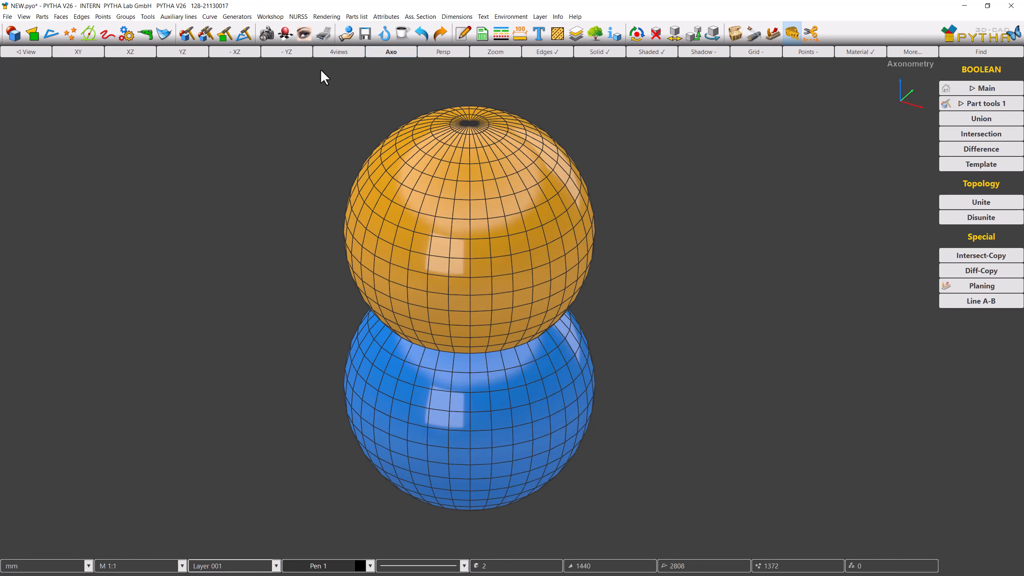
click(150, 55)
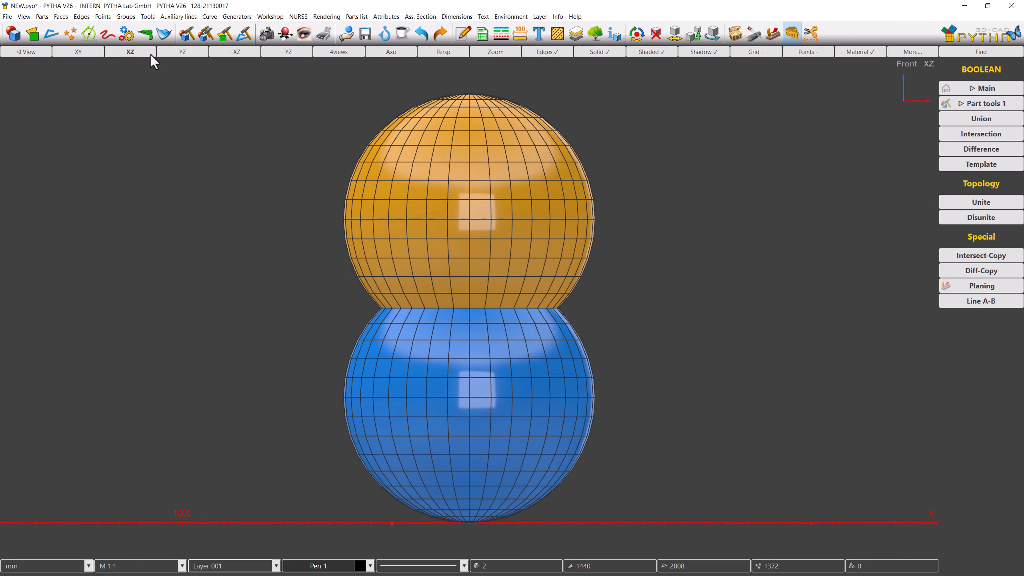
Step: Rotate-copy both spheres by 90° about the Y axis around their center
right_click(592, 296)
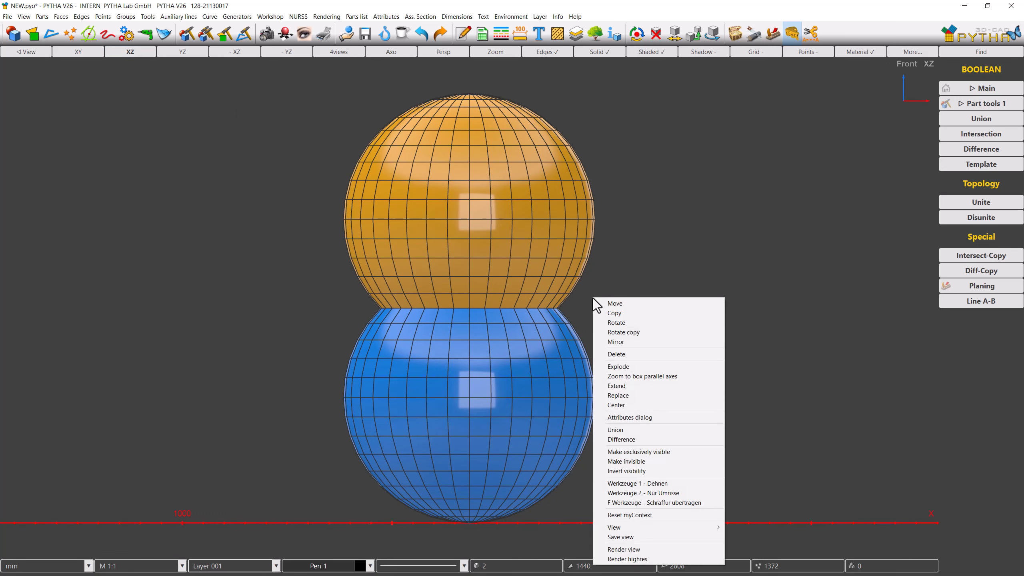
click(597, 333)
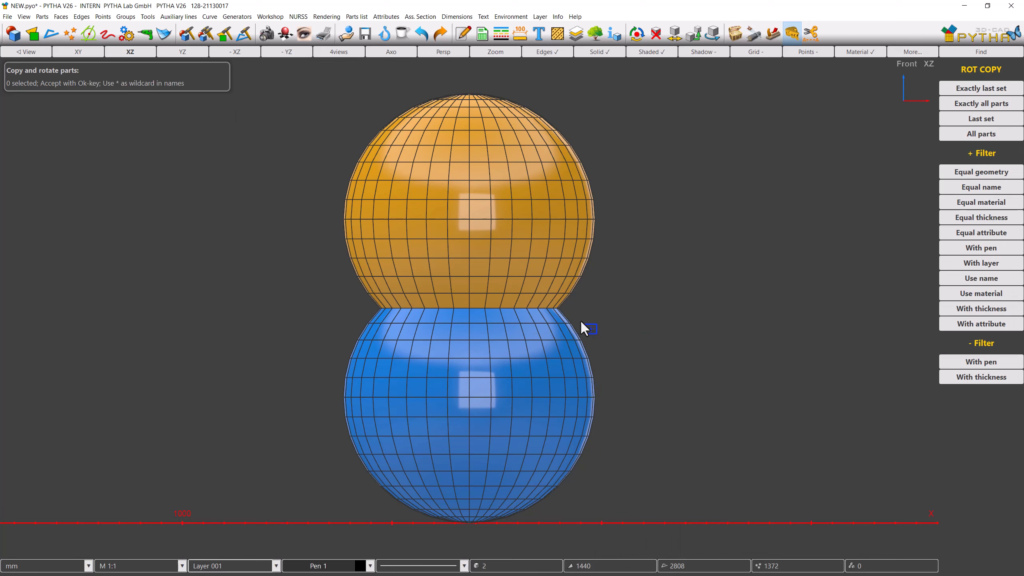
click(525, 285)
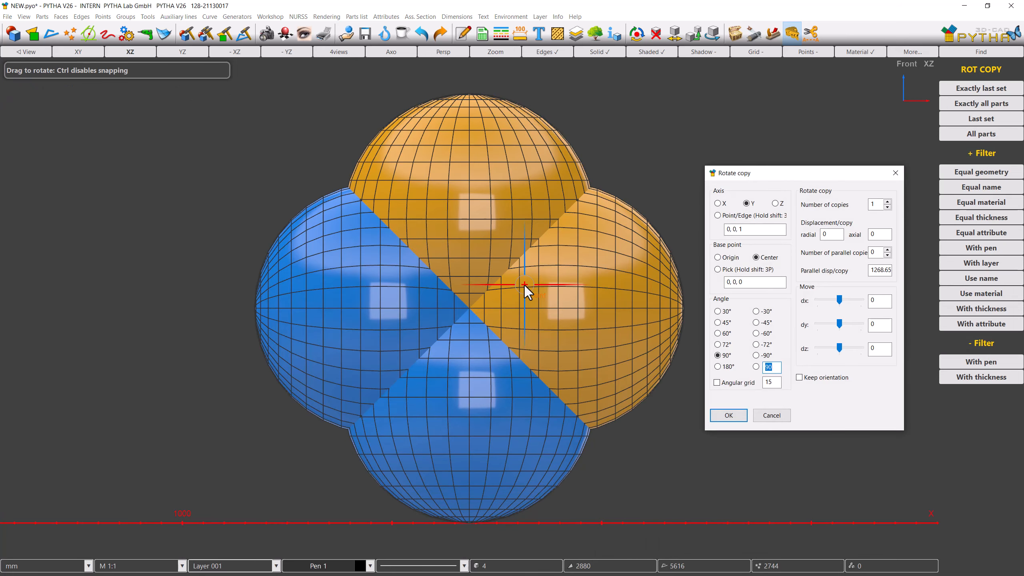
key(Return)
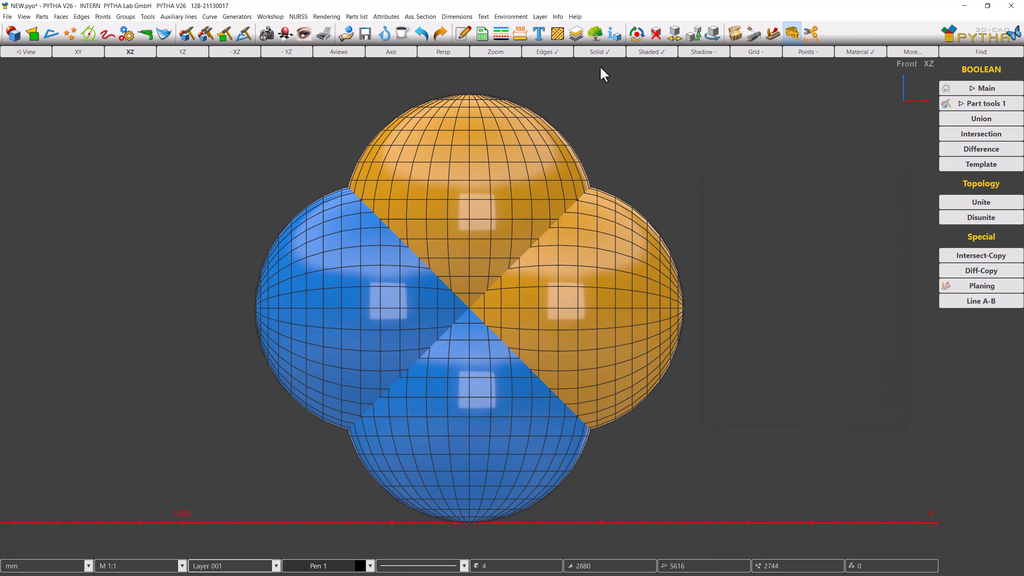
Step: Intersect all four spheres with a Boolean Intersection and view the resulting body in 3D
click(603, 53)
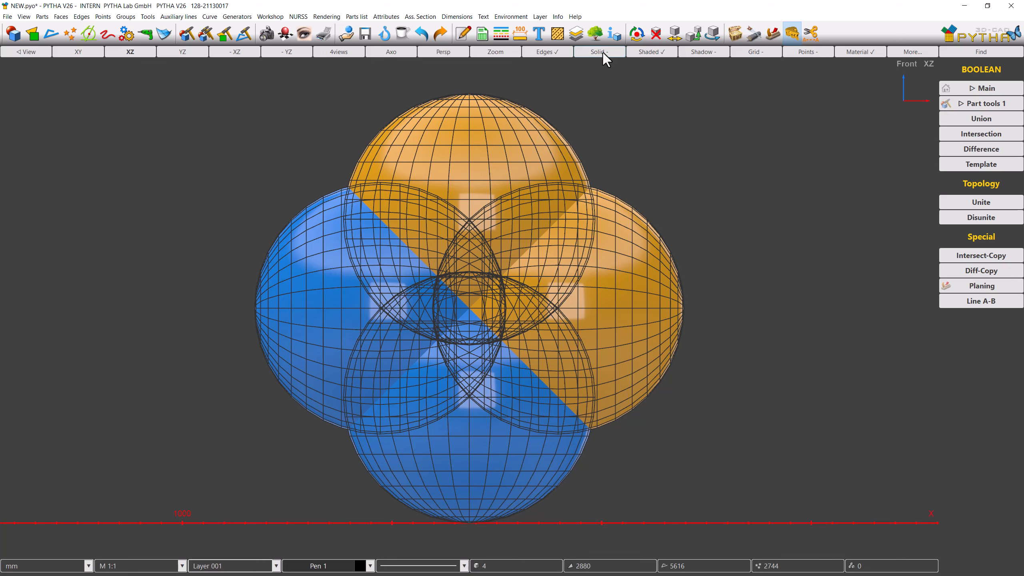
click(949, 134)
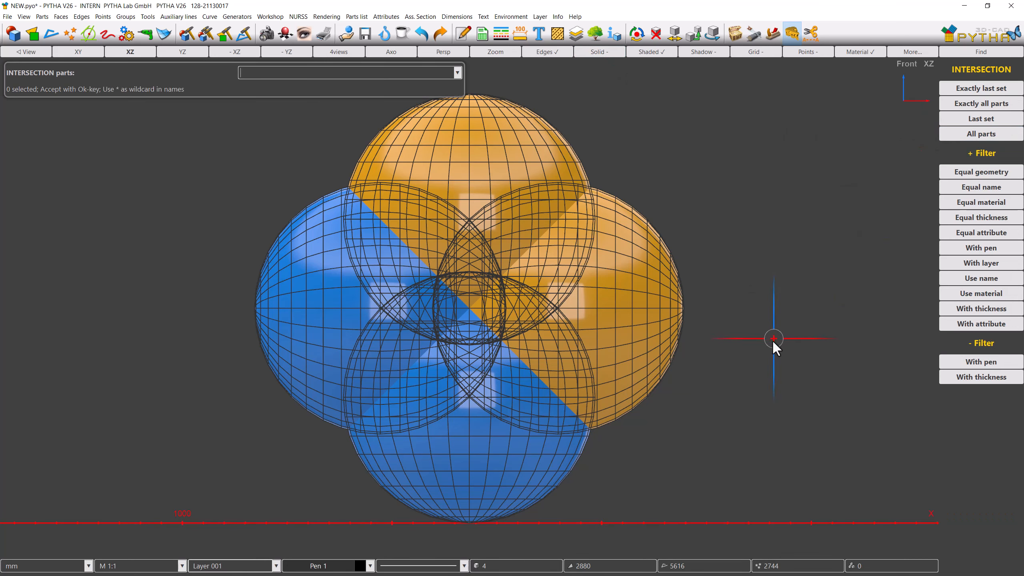
drag(772, 339, 354, 193)
key(Return)
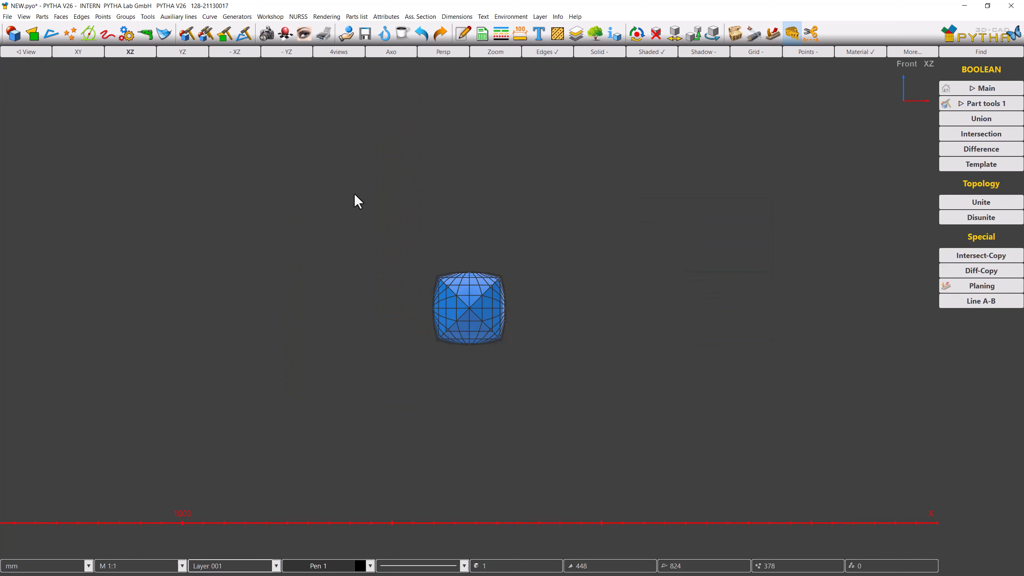
middle_drag(354, 194, 239, 251)
scroll(481, 317, up, 3)
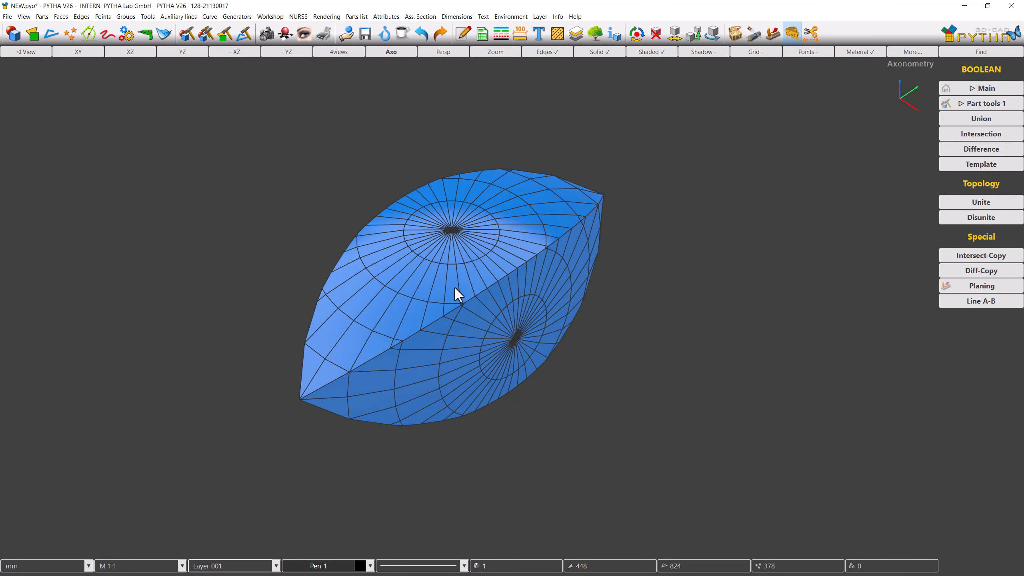
Step: Set the intersected body's edge visibility to only outlines
click(206, 36)
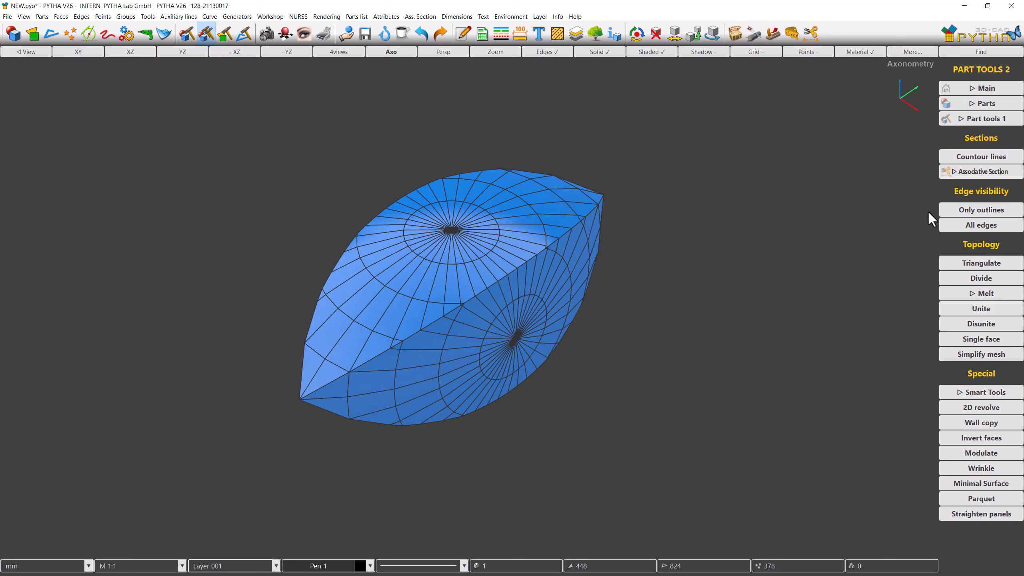
click(945, 210)
key(Return)
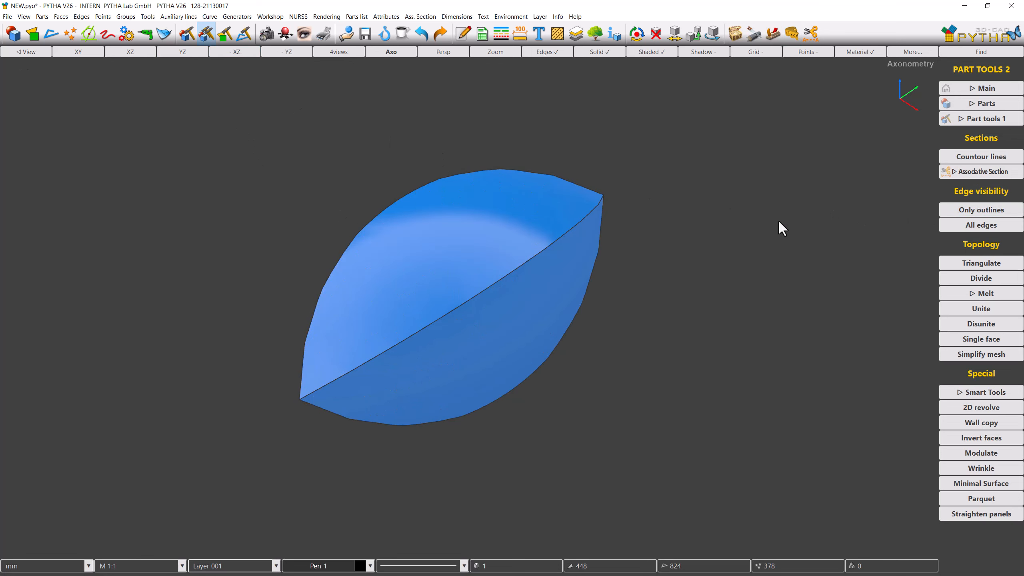
middle_drag(779, 221, 743, 221)
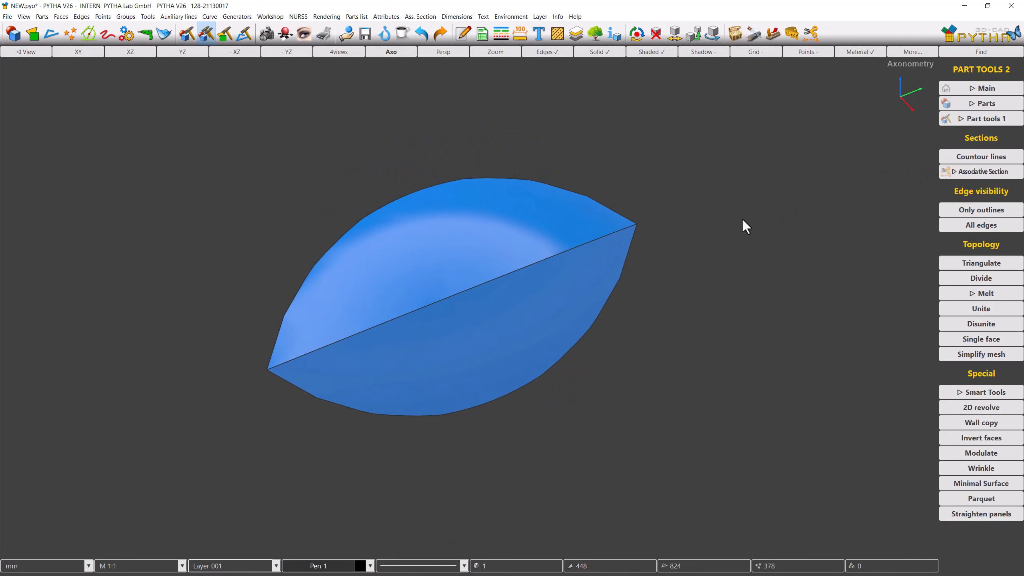
scroll(441, 300, down, 2)
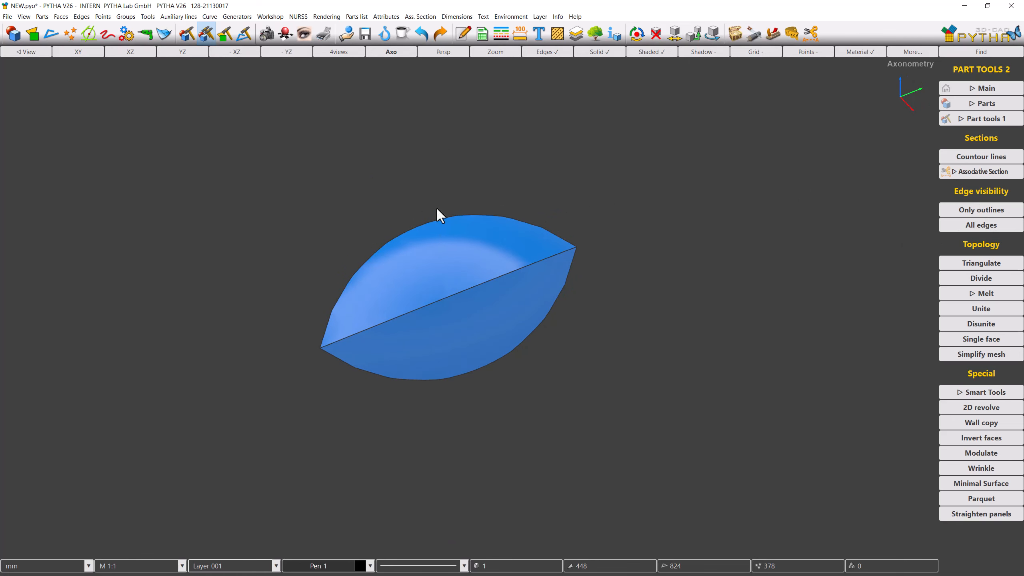
Step: Undo the outline, intersection and rotate-copy changes and return to the front view
click(421, 39)
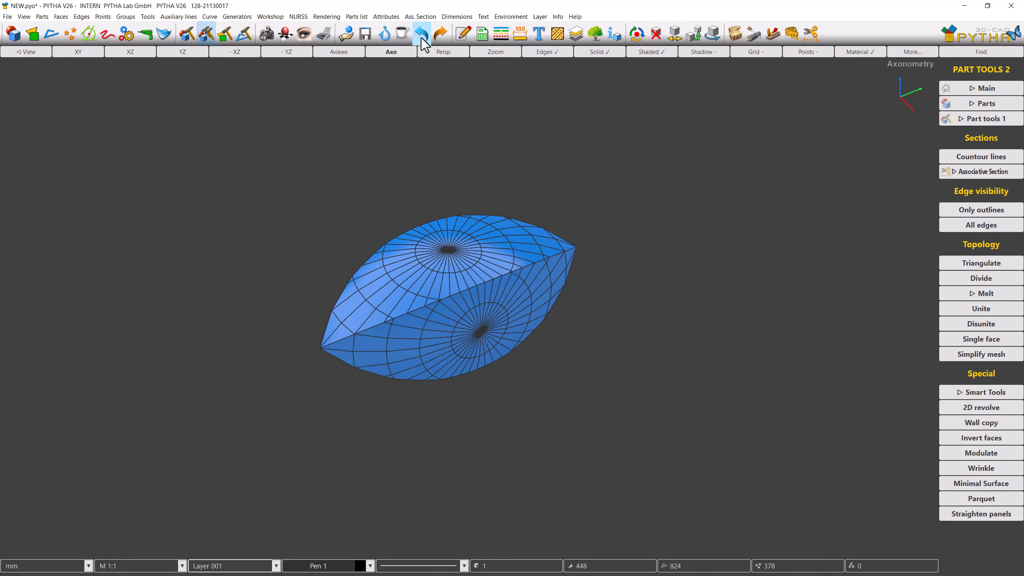
click(422, 39)
click(422, 39)
click(421, 39)
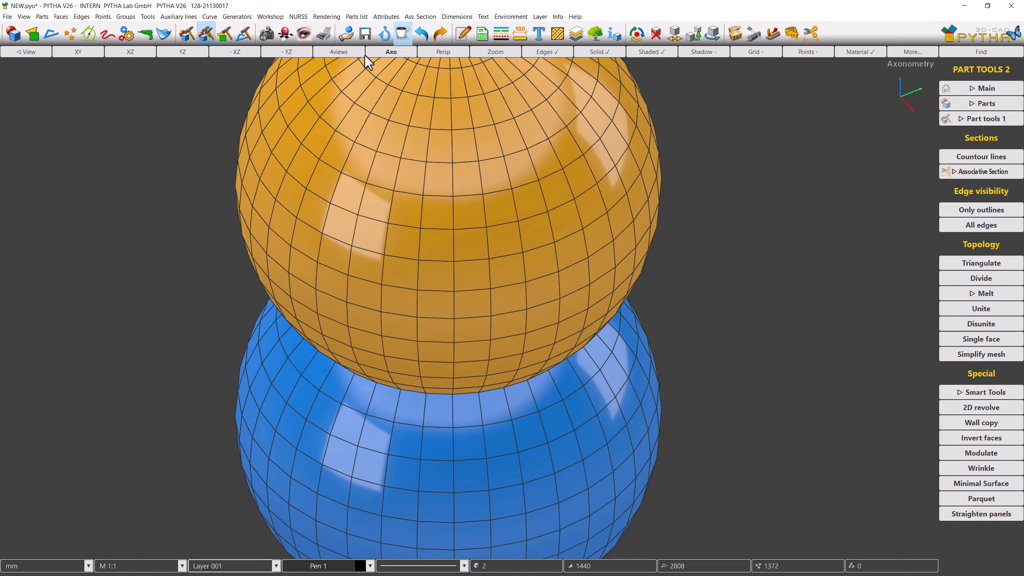
click(143, 53)
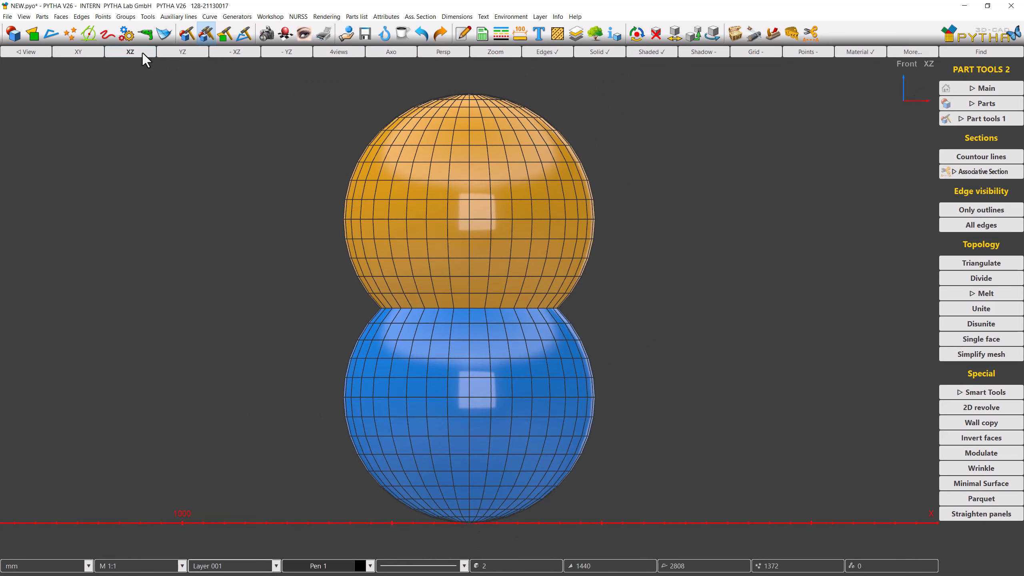
Step: Subtract the upper sphere from the lower sphere with a Boolean Difference
click(600, 52)
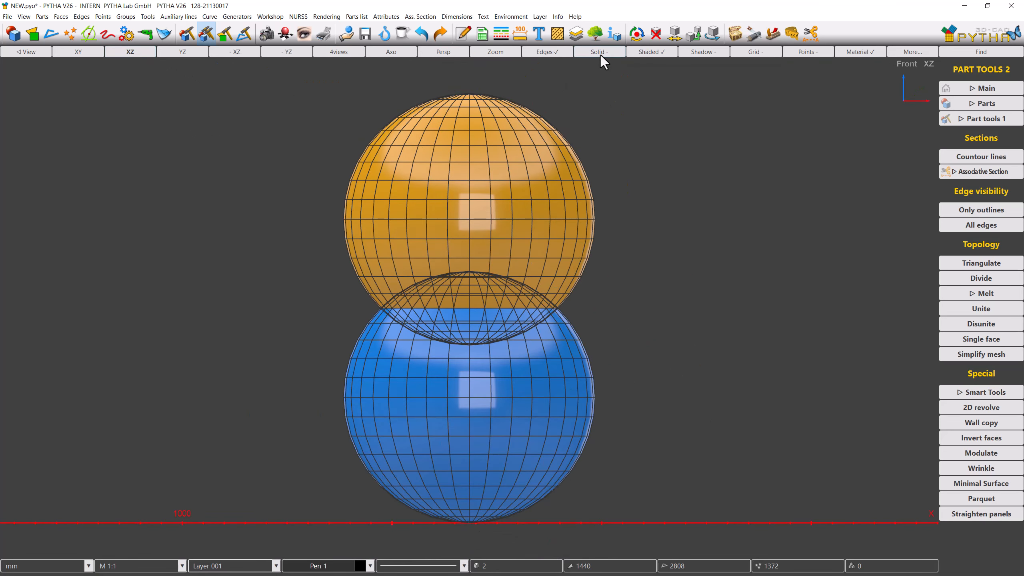
click(792, 36)
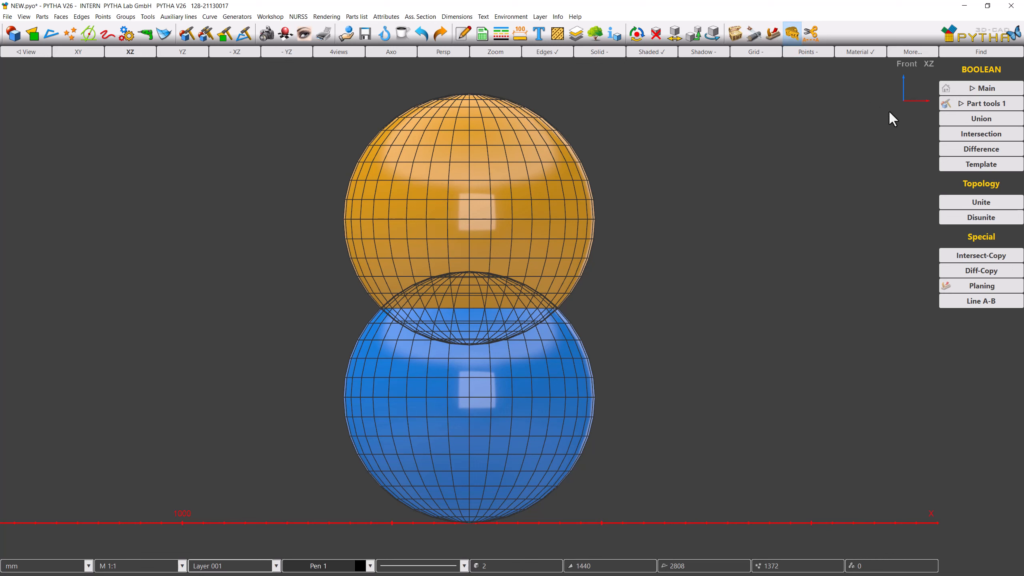
click(949, 155)
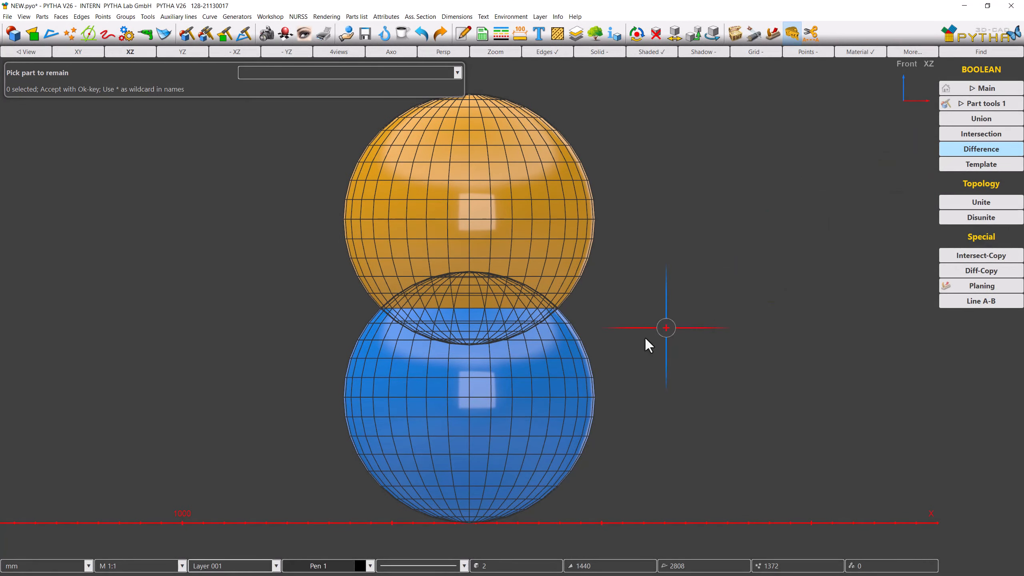
click(592, 355)
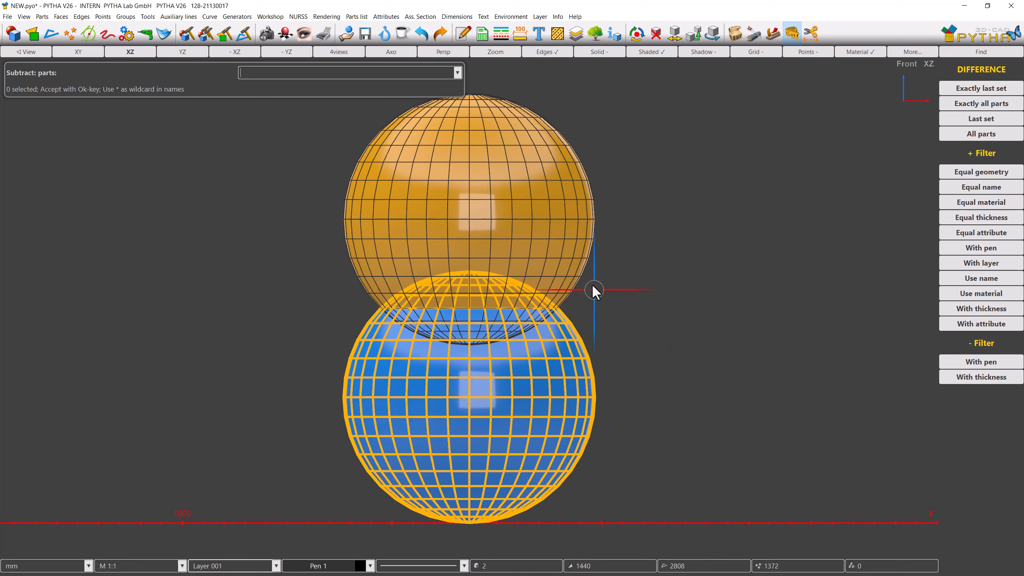
click(583, 264)
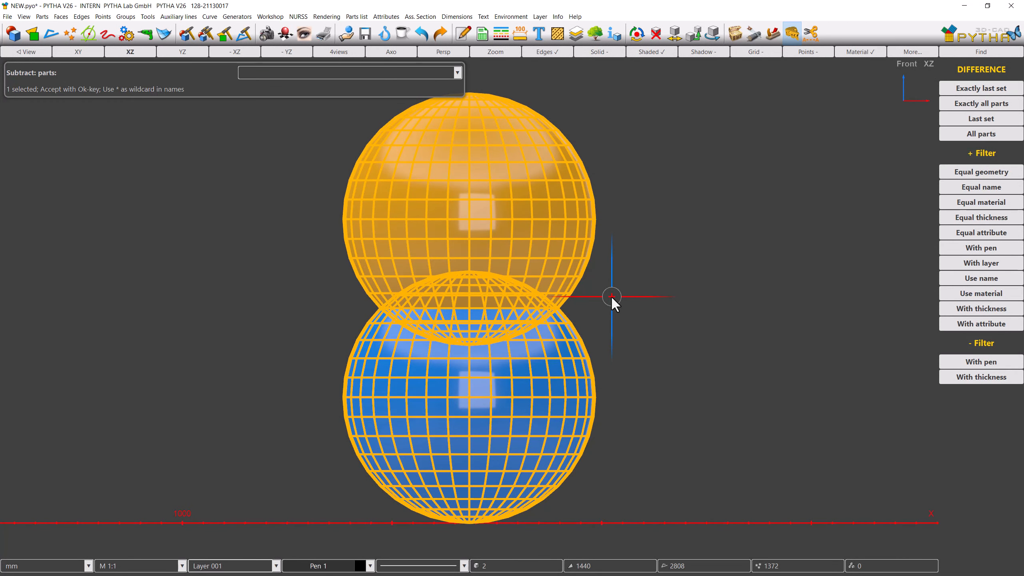
right_click(611, 295)
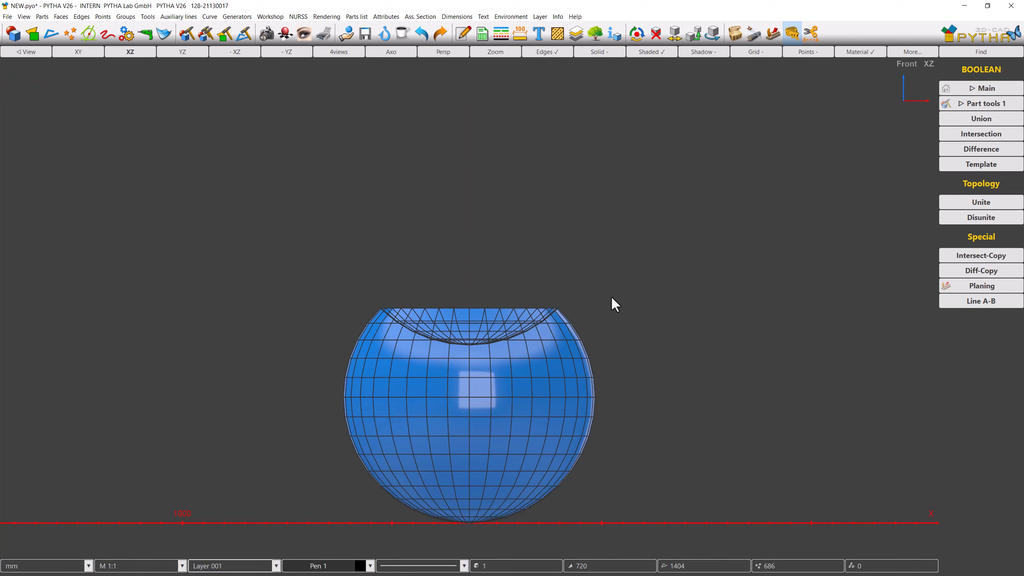
Step: Turn on shadows and solid display and view the hollowed sphere in 3D
key(s)
click(610, 56)
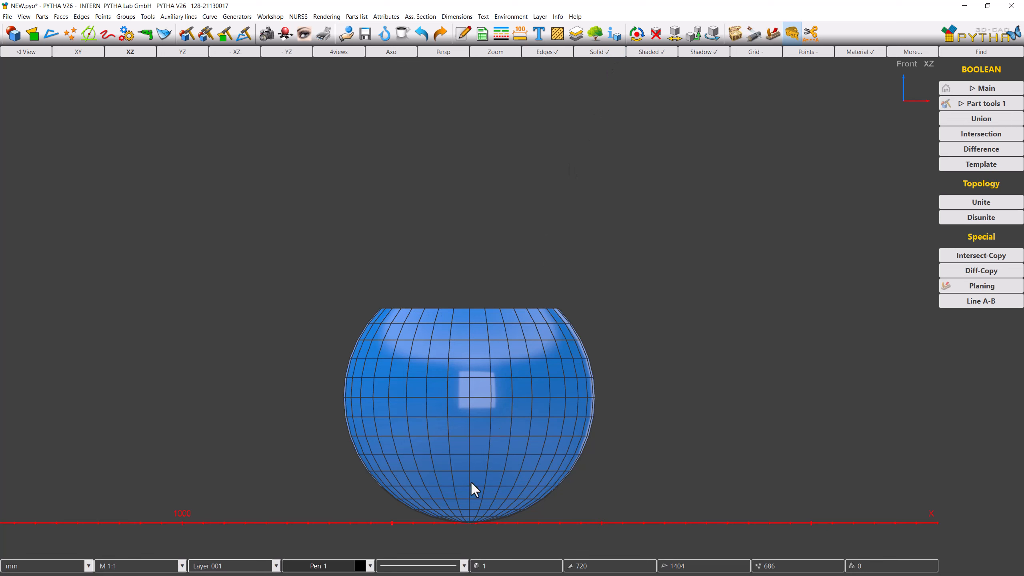
middle_drag(467, 514, 468, 561)
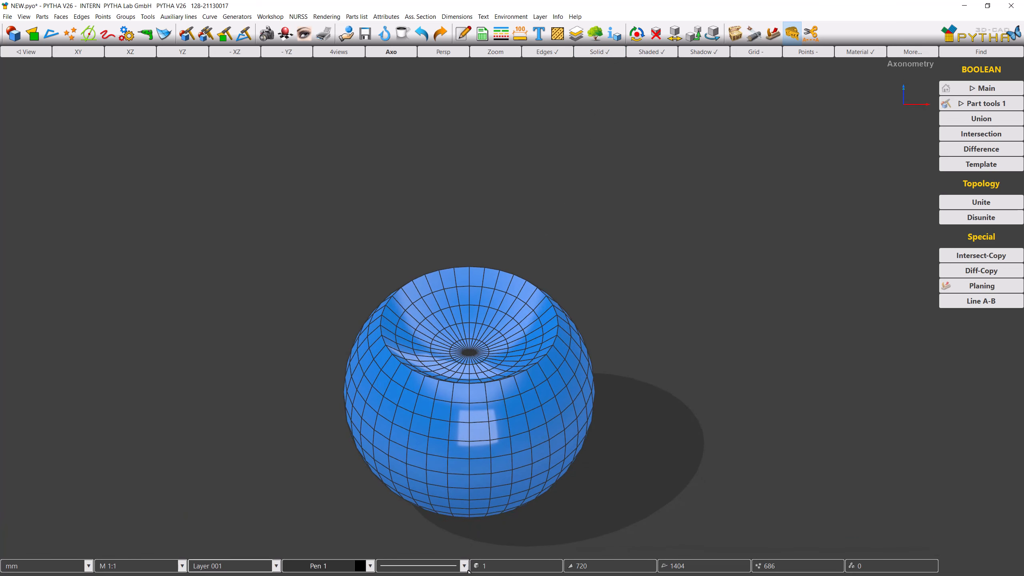
scroll(470, 542, up, 3)
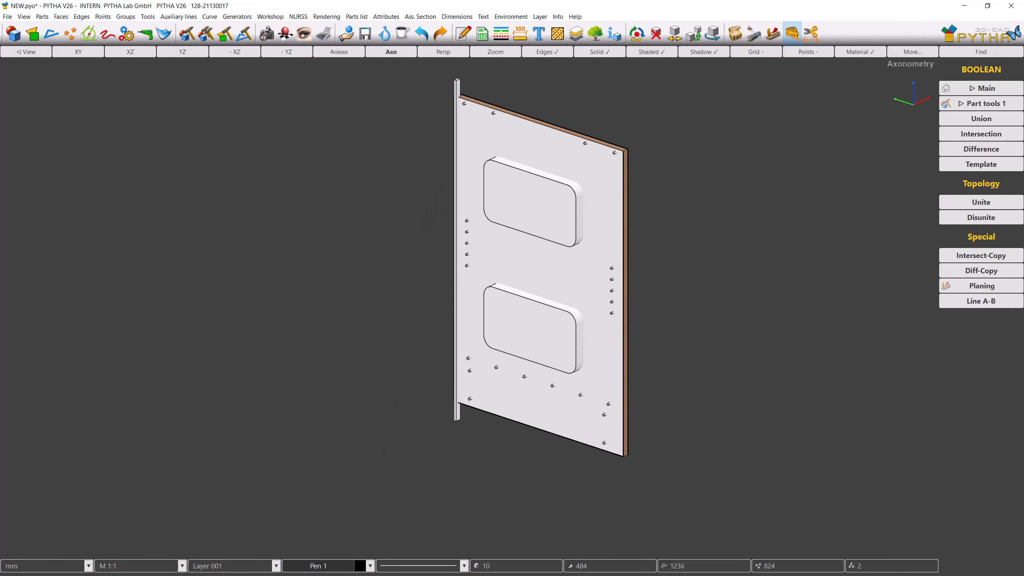
Step: Subtract the cutout and hole bodies from the panel with a Boolean Difference
click(942, 147)
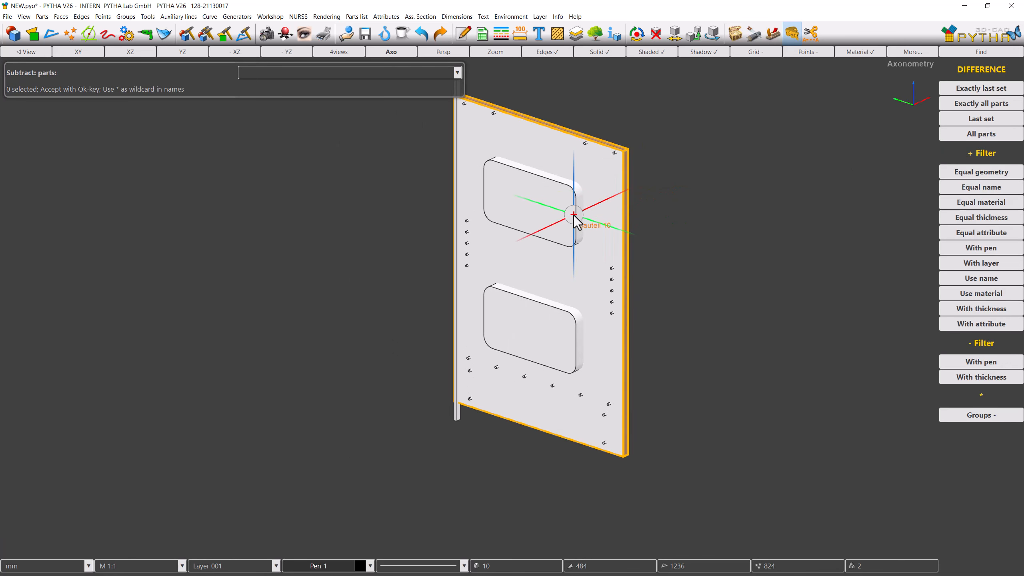
click(575, 218)
right_click(691, 222)
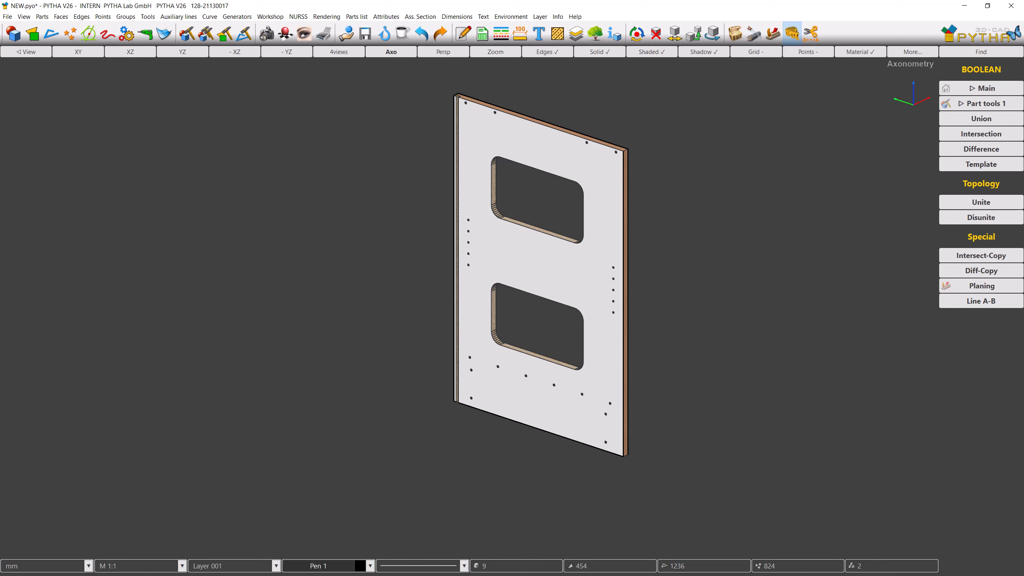
scroll(575, 260, up, 6)
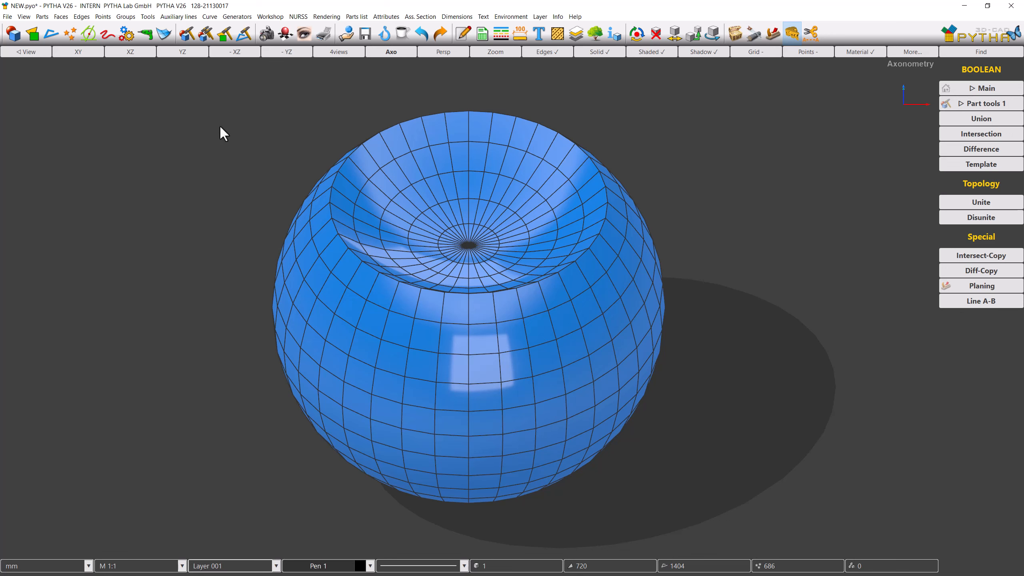
Step: Draw a shamrock face with symmetry 12 centred on the hollowed sphere in the front view
click(139, 55)
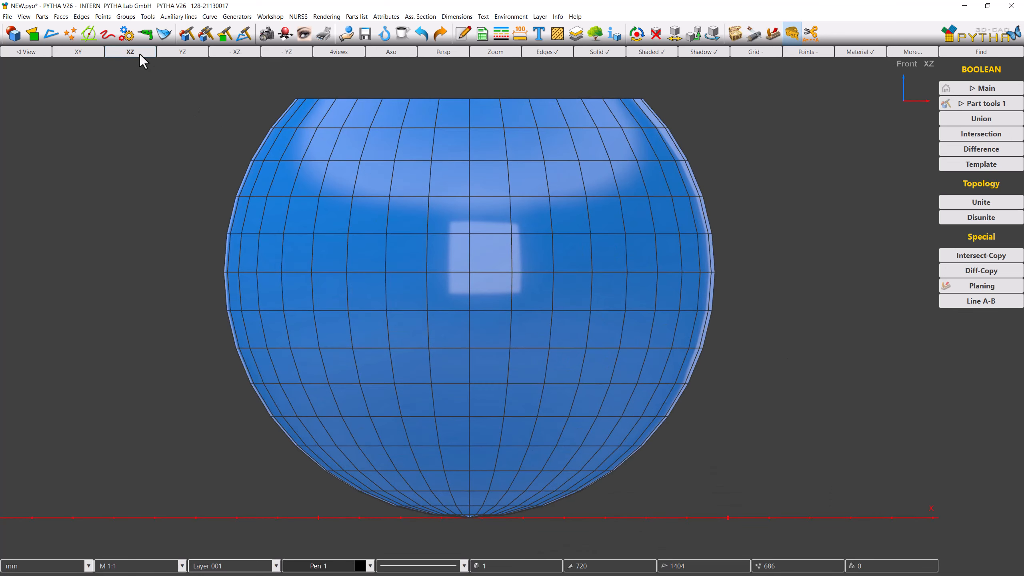
click(37, 40)
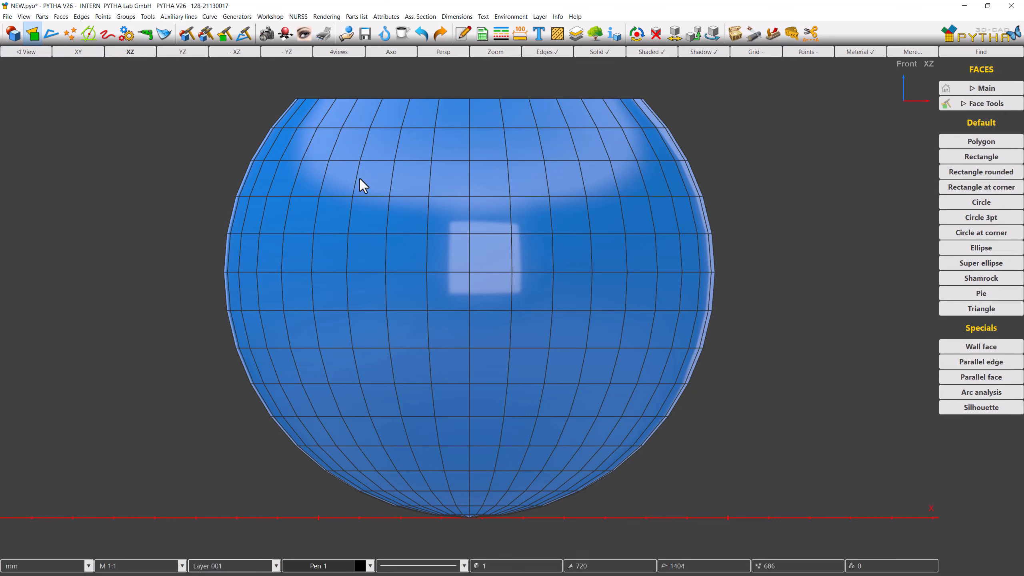
click(947, 277)
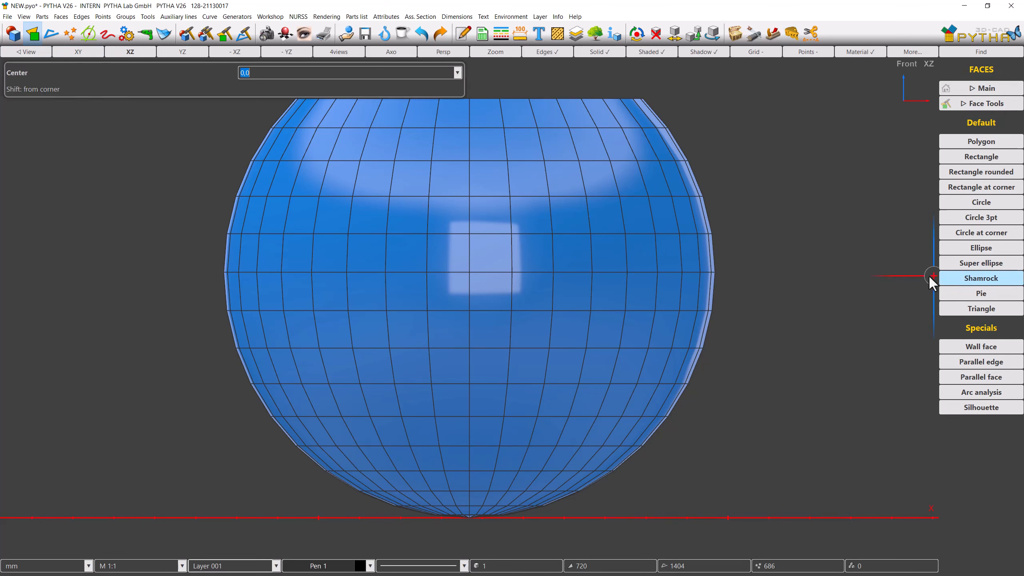
click(472, 310)
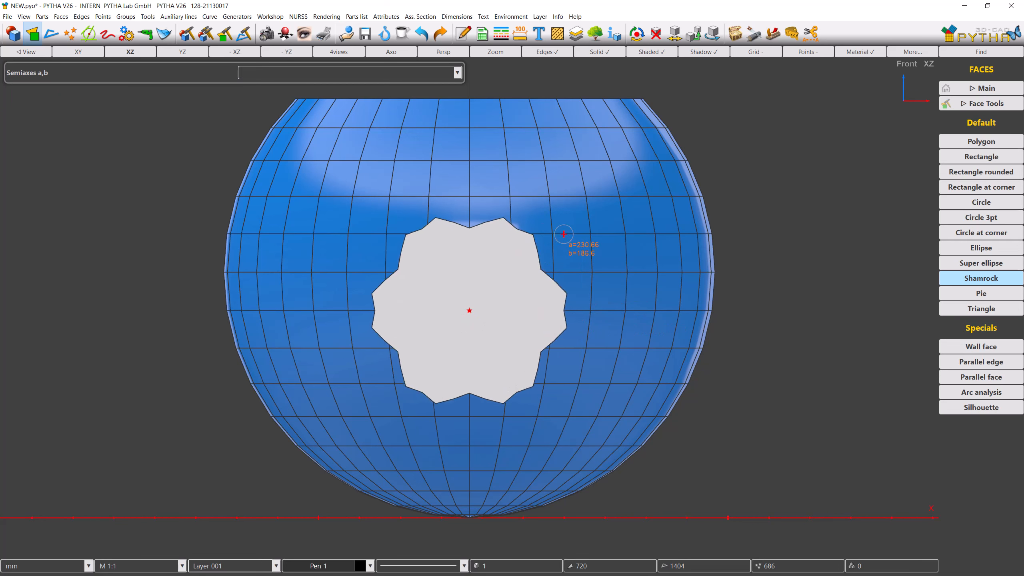
click(548, 197)
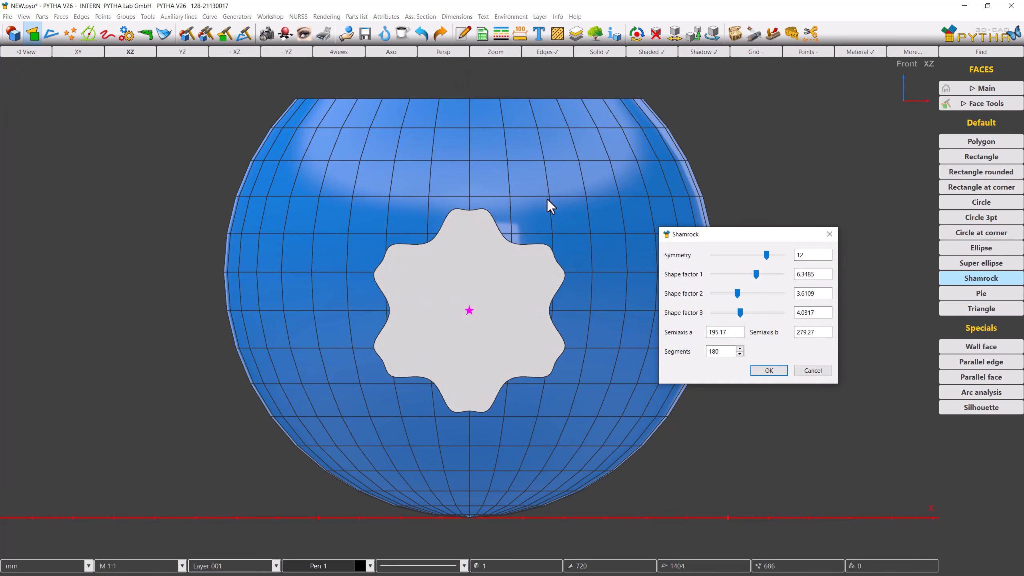
click(772, 371)
middle_drag(773, 371, 968, 381)
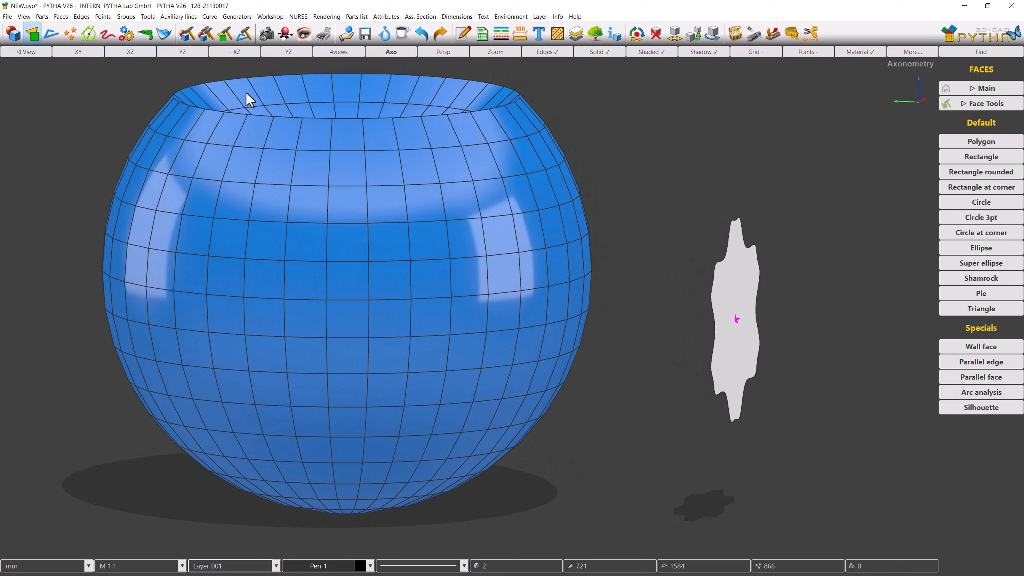
click(142, 51)
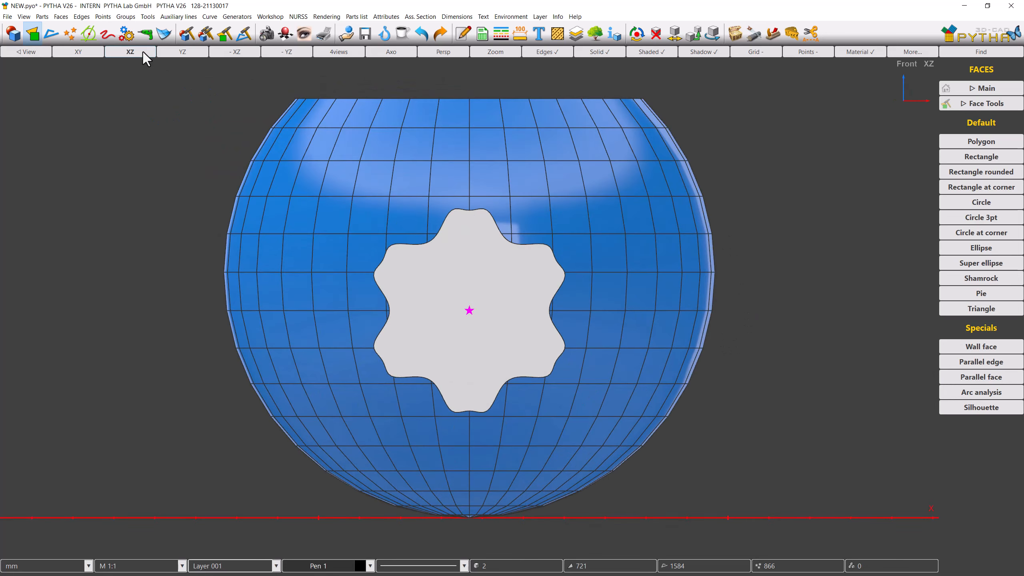
Step: Cut the shamrock profile through the sphere with a Boolean Template, keeping the outside (1)
click(793, 38)
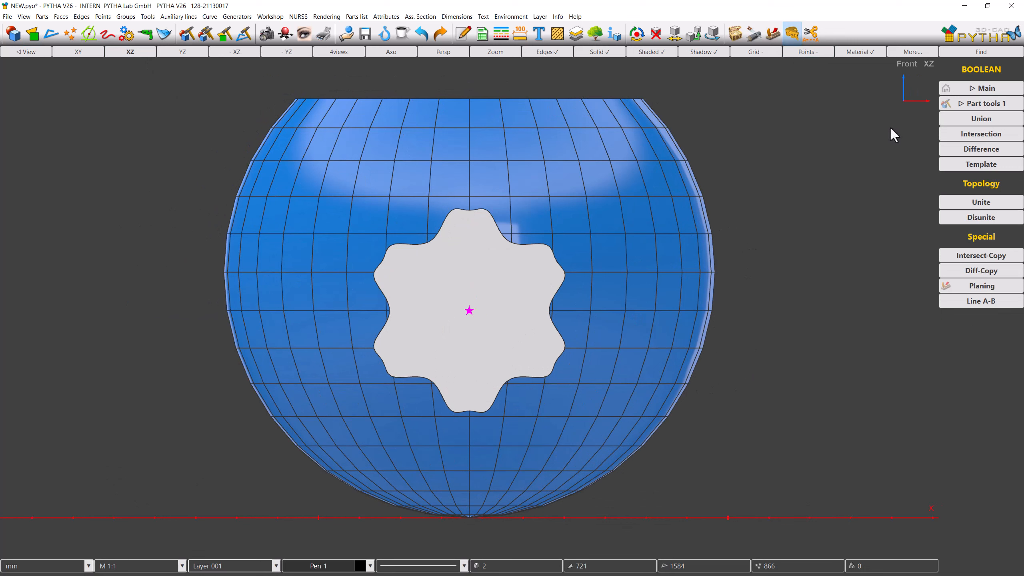
click(944, 165)
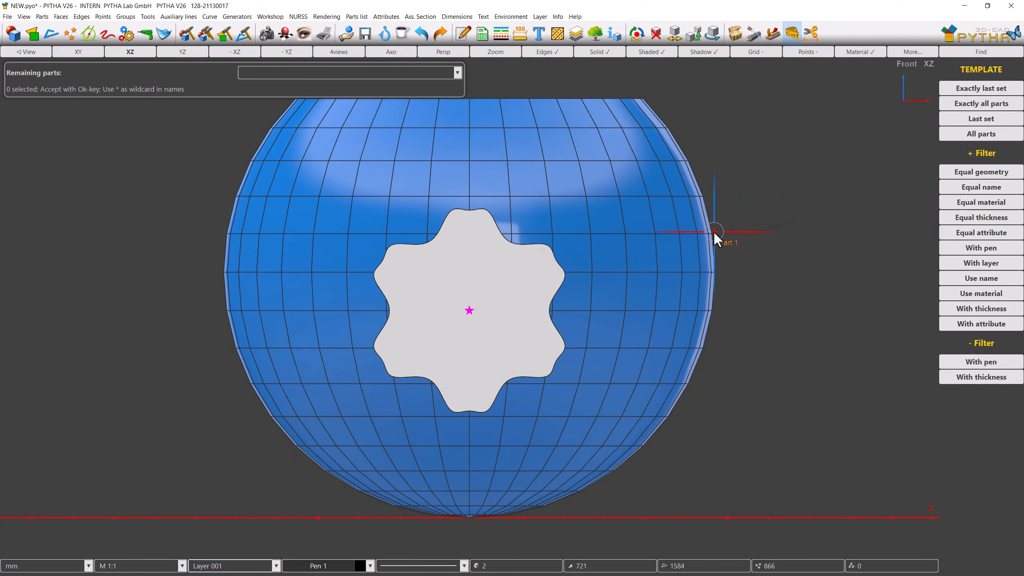
click(714, 231)
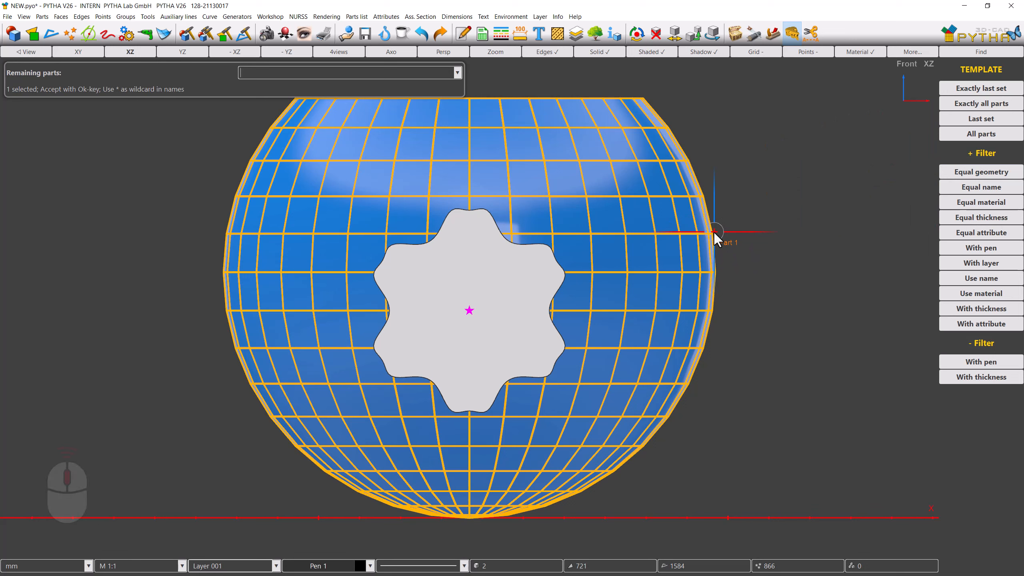
middle_click(713, 232)
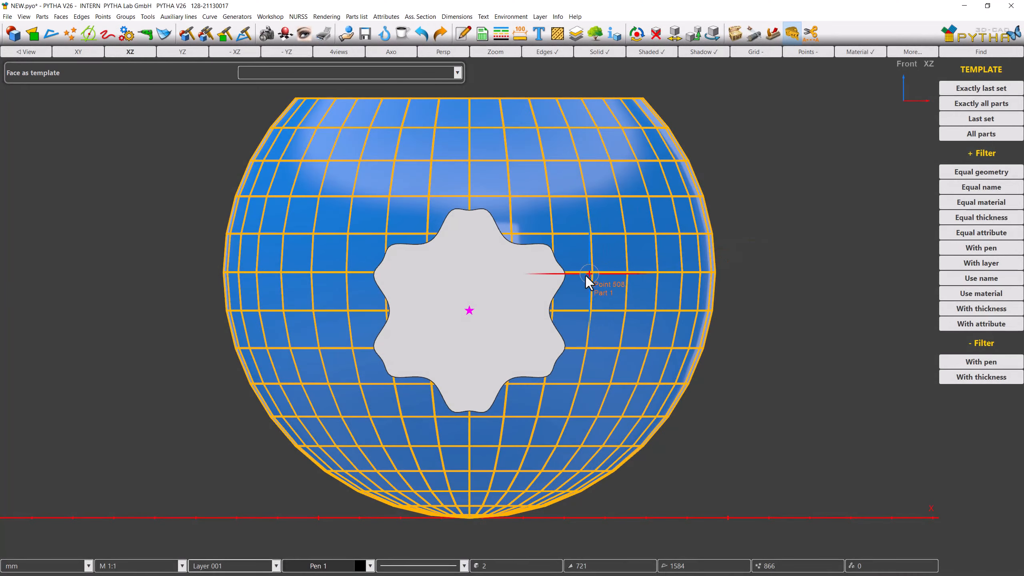
click(568, 280)
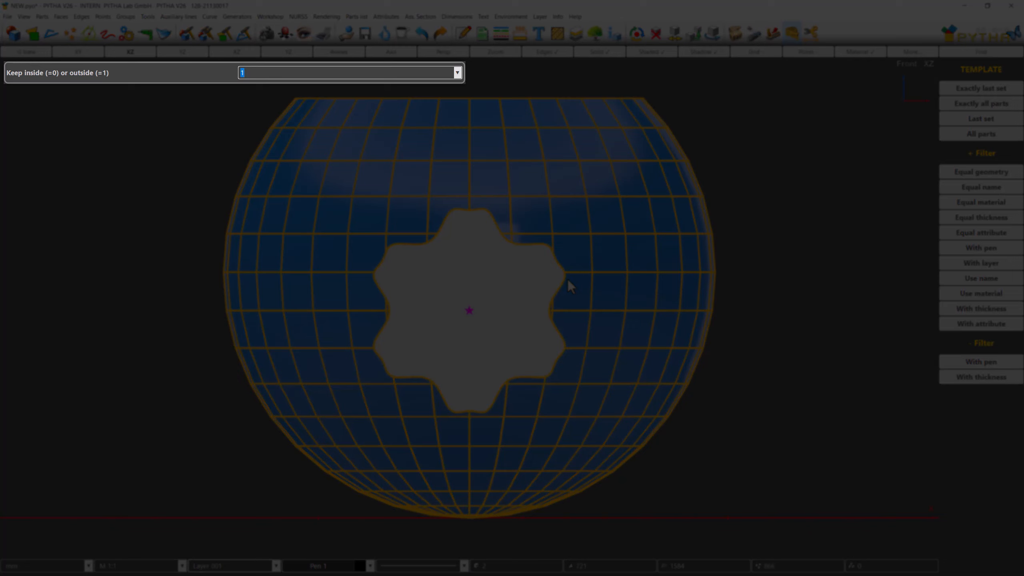
text(1)
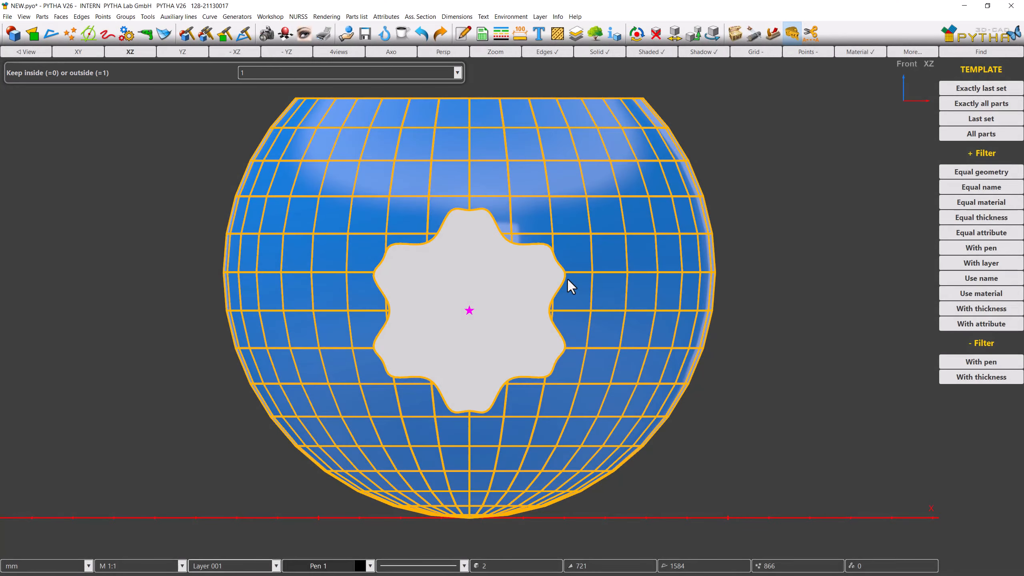
click(568, 280)
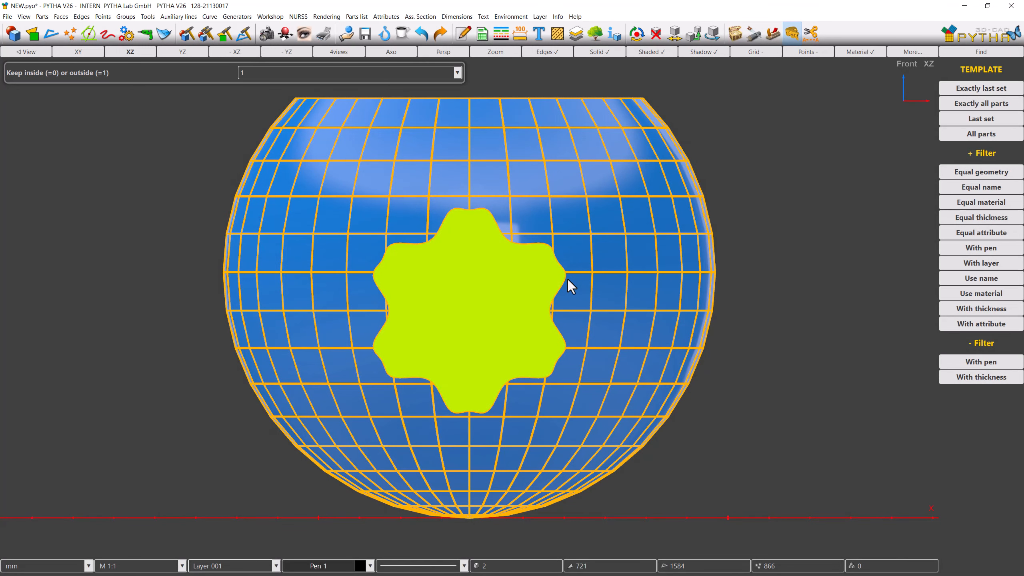
click(567, 280)
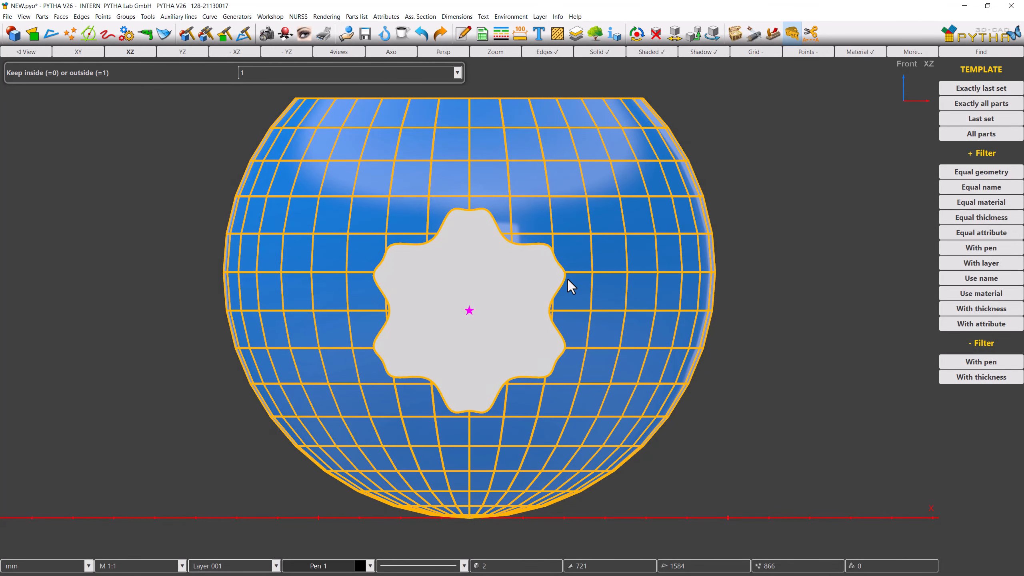
click(568, 280)
key(Return)
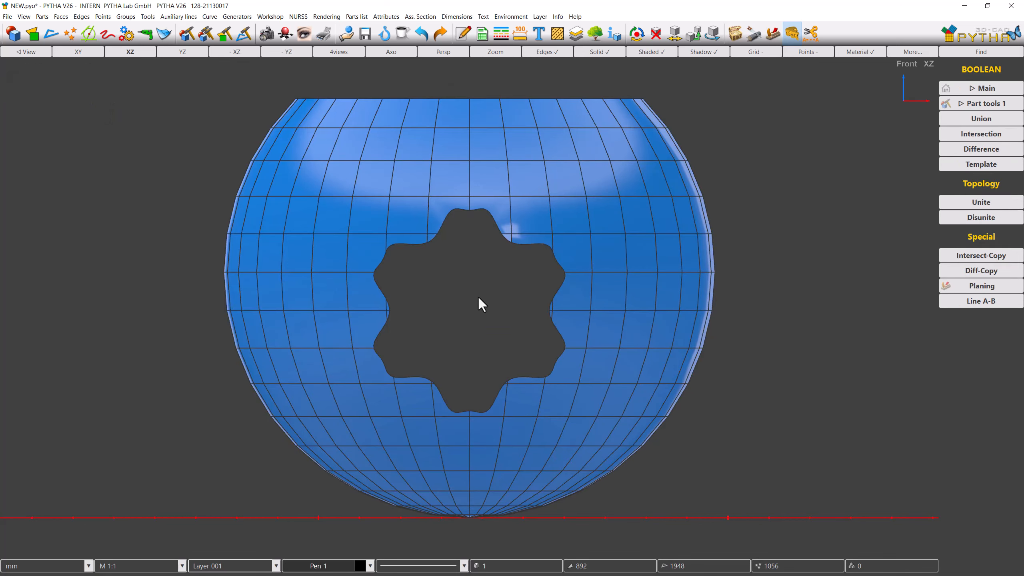
Step: Render the carved sphere in a 3D view
middle_drag(474, 296, 545, 322)
scroll(546, 322, down, 3)
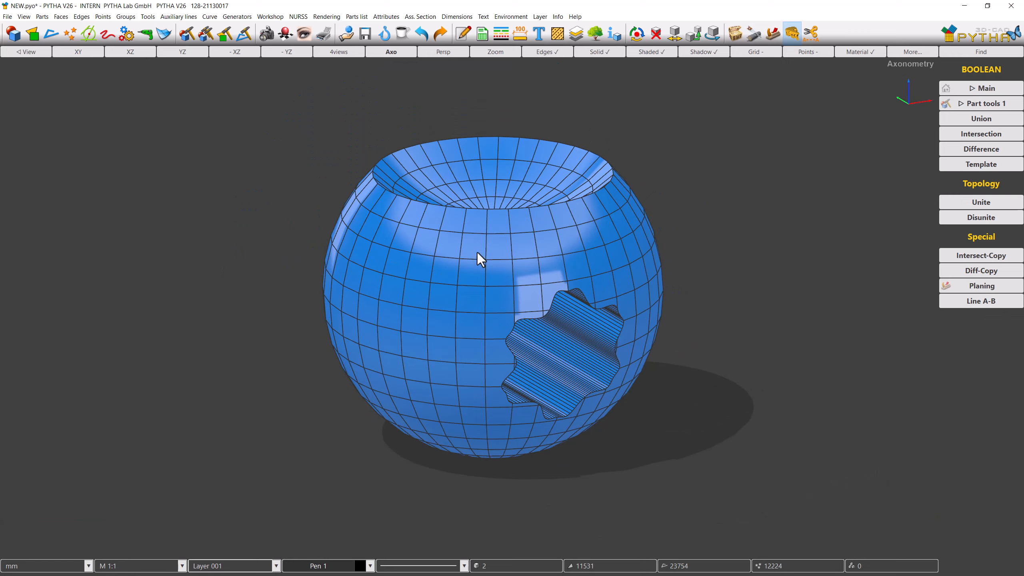
click(266, 38)
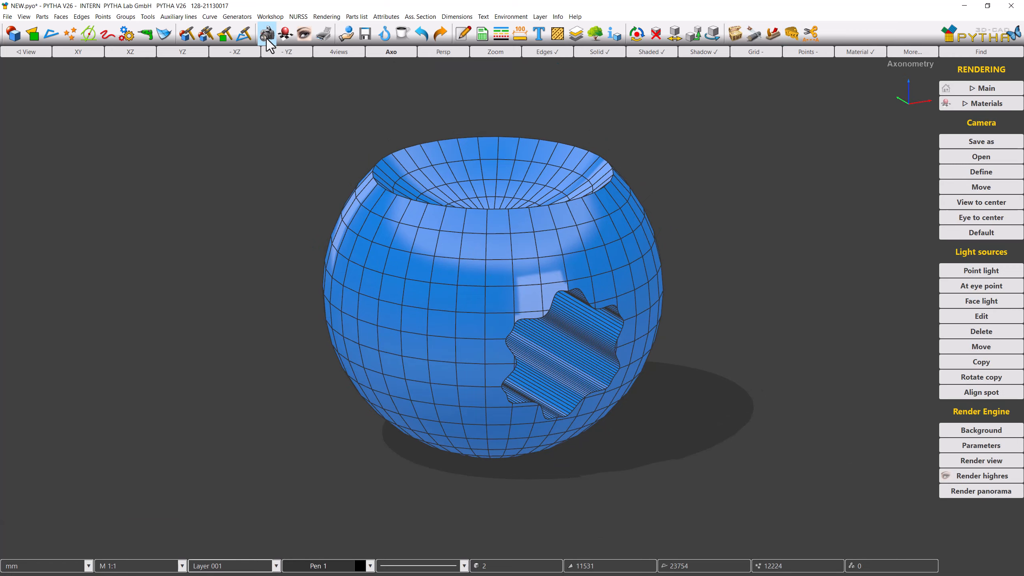
click(947, 462)
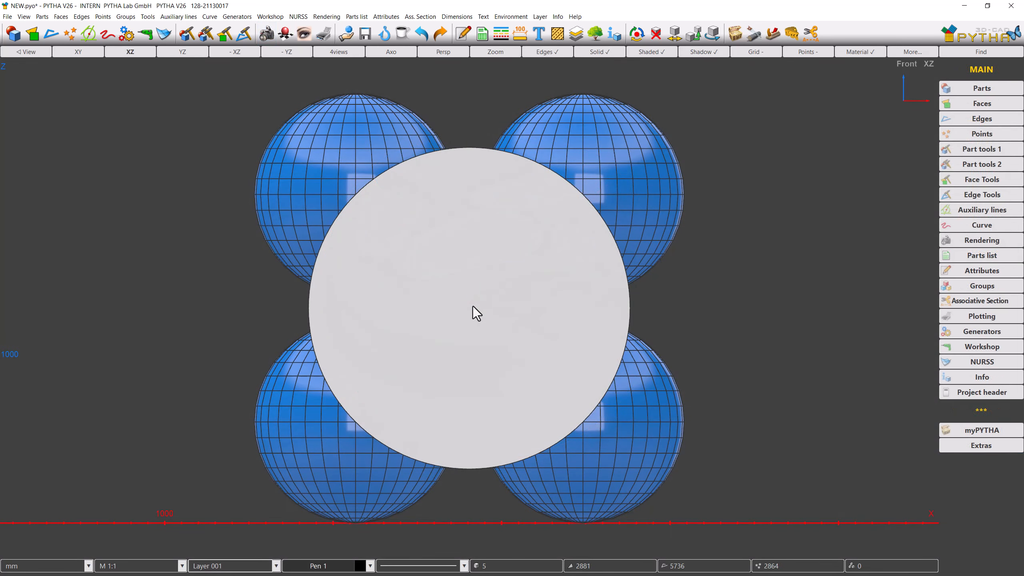
Step: Copy all parts once, 3000 mm along X
middle_drag(472, 306, 706, 322)
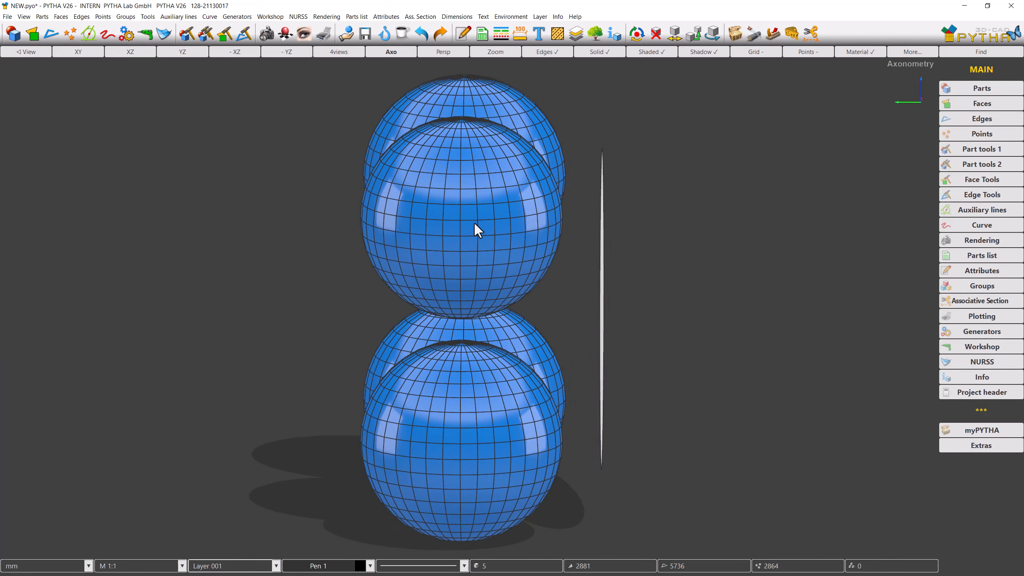
click(146, 54)
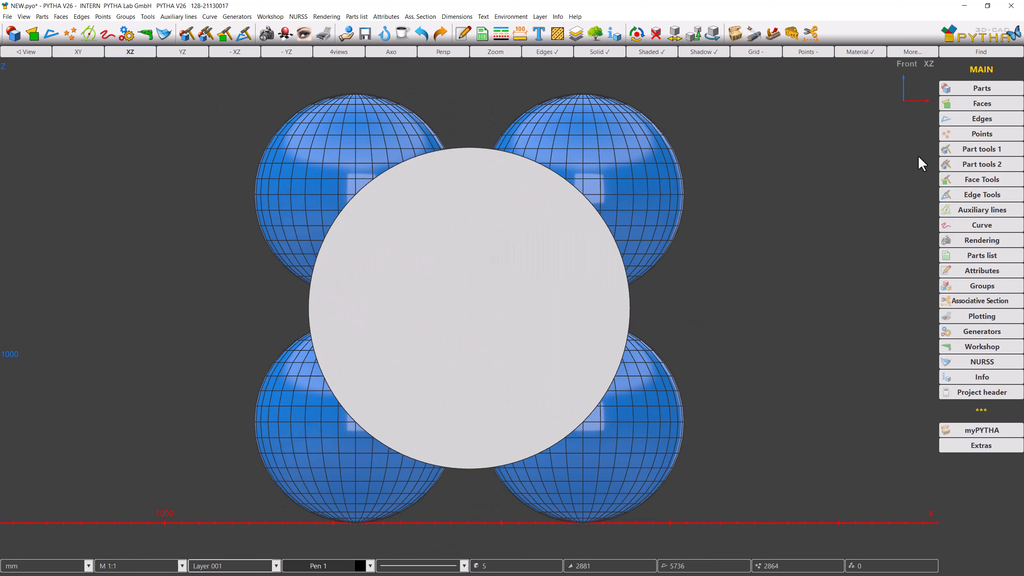
click(957, 149)
click(959, 188)
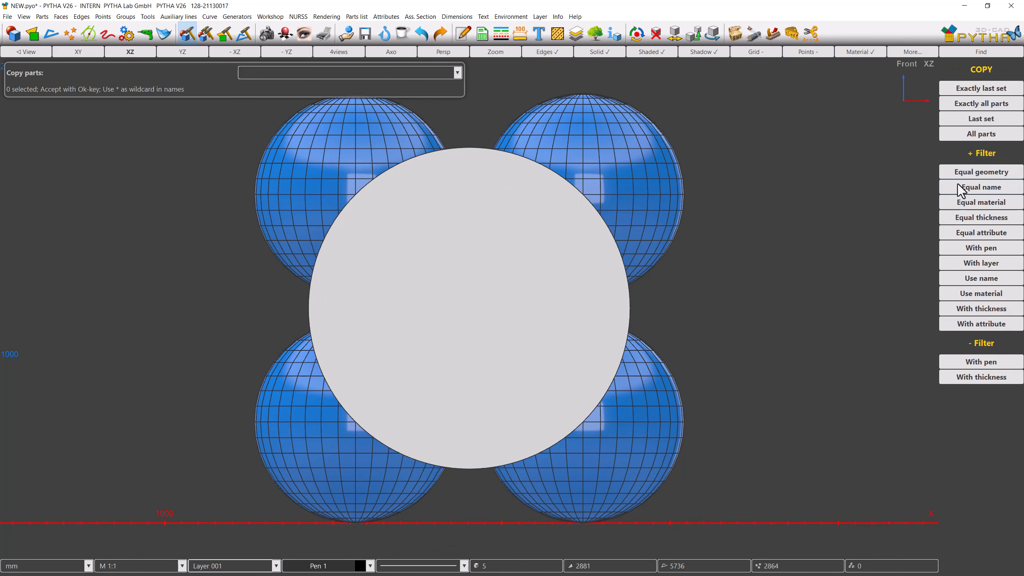
click(956, 134)
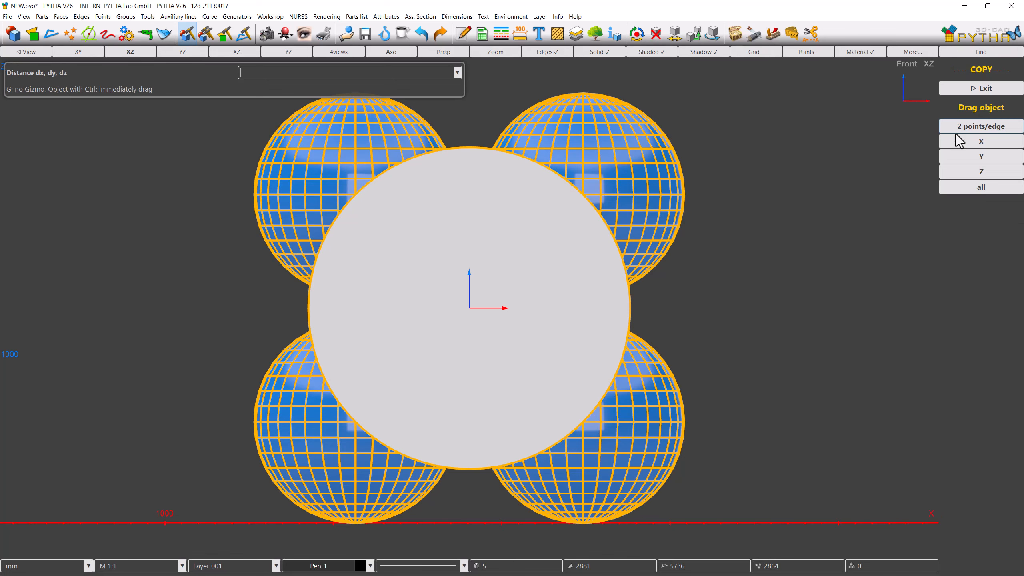
text(3000)
key(Return)
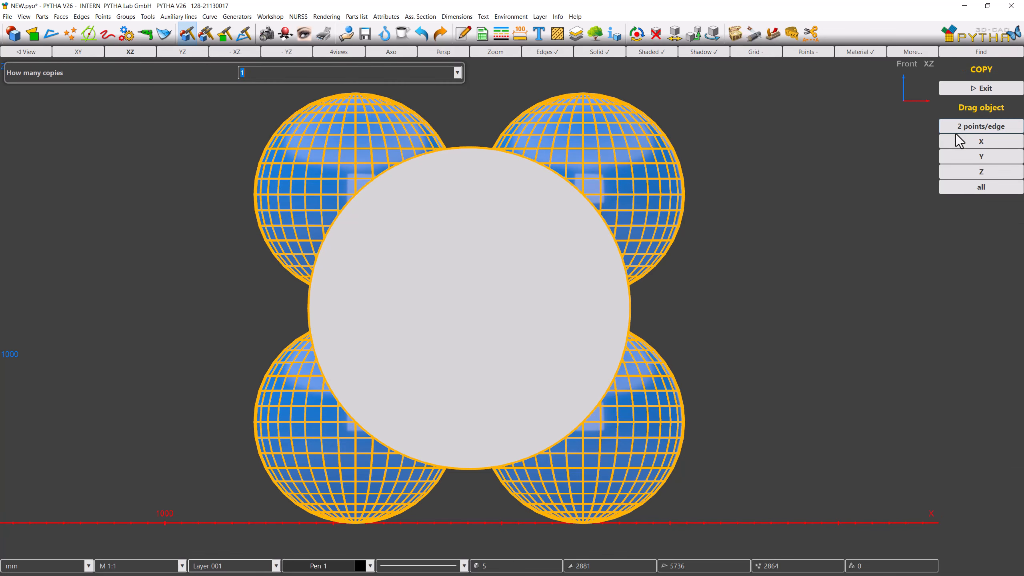
key(Return)
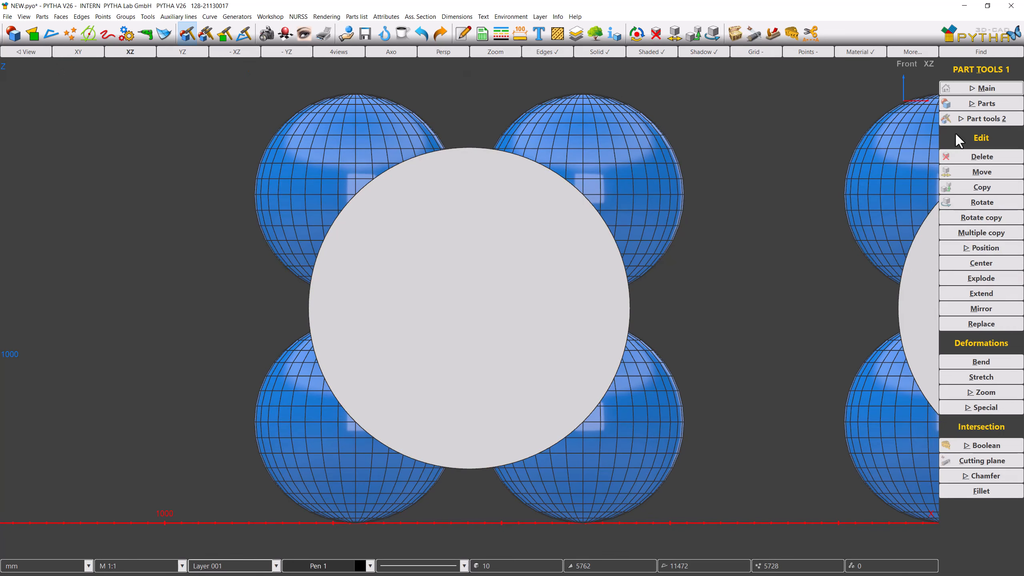
Step: Assign an orange material to the four copied spheres
click(149, 54)
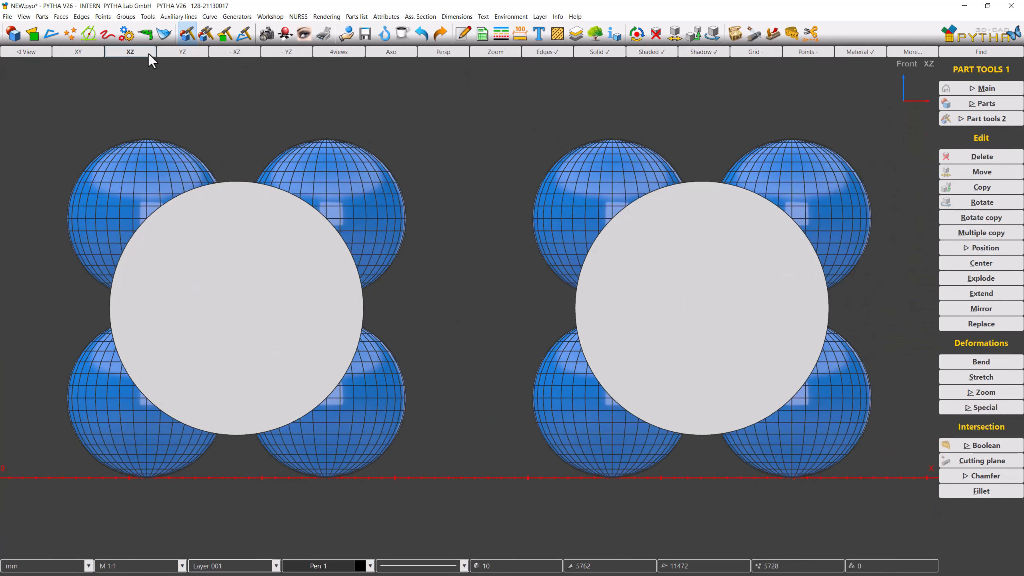
click(282, 39)
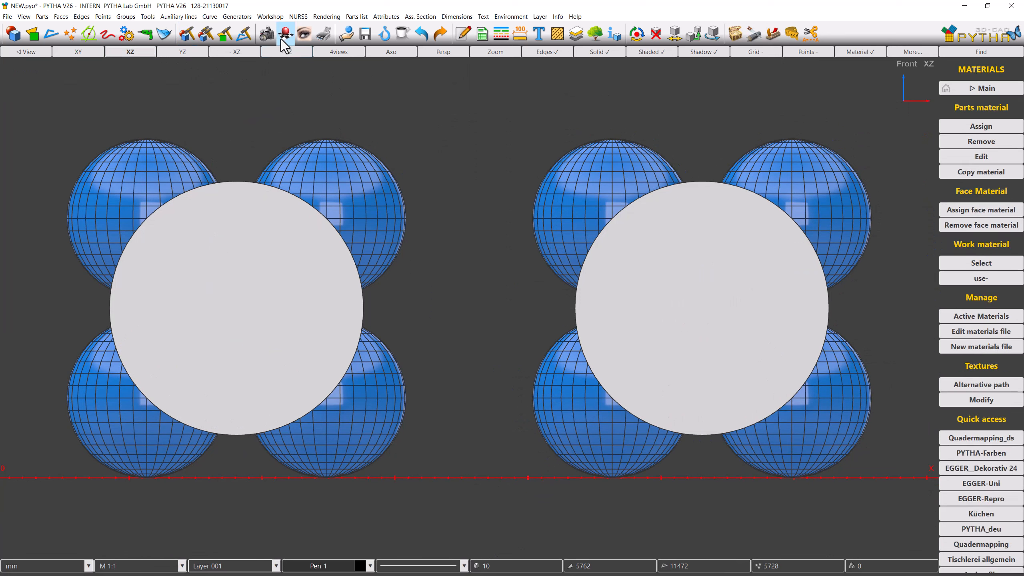
click(948, 126)
drag(839, 163, 523, 120)
drag(833, 478, 549, 458)
right_click(550, 458)
double_click(633, 253)
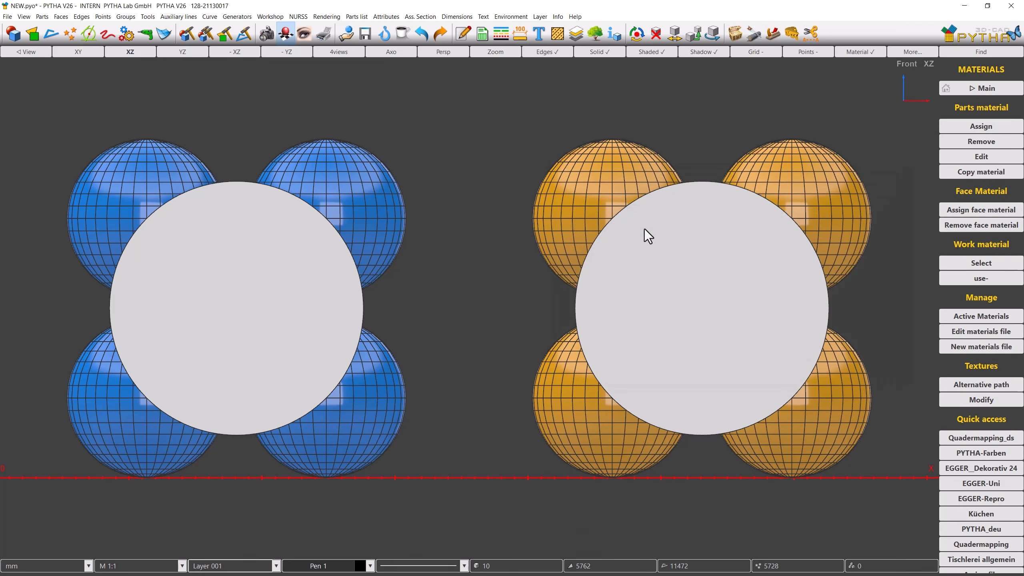
Step: Cut the disc profile through the four blue spheres with a Boolean Template, keeping the outside (1)
click(789, 40)
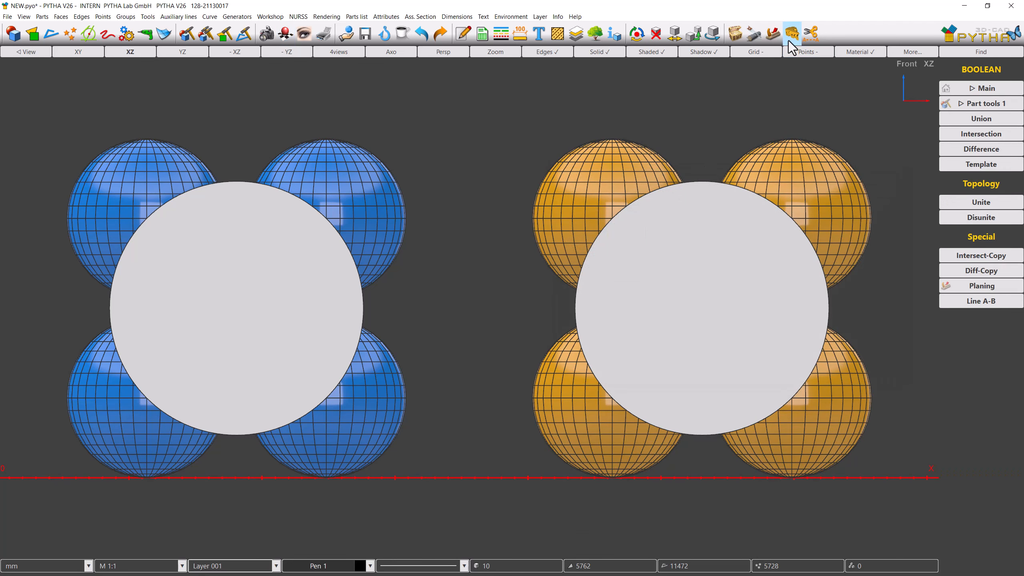
click(952, 162)
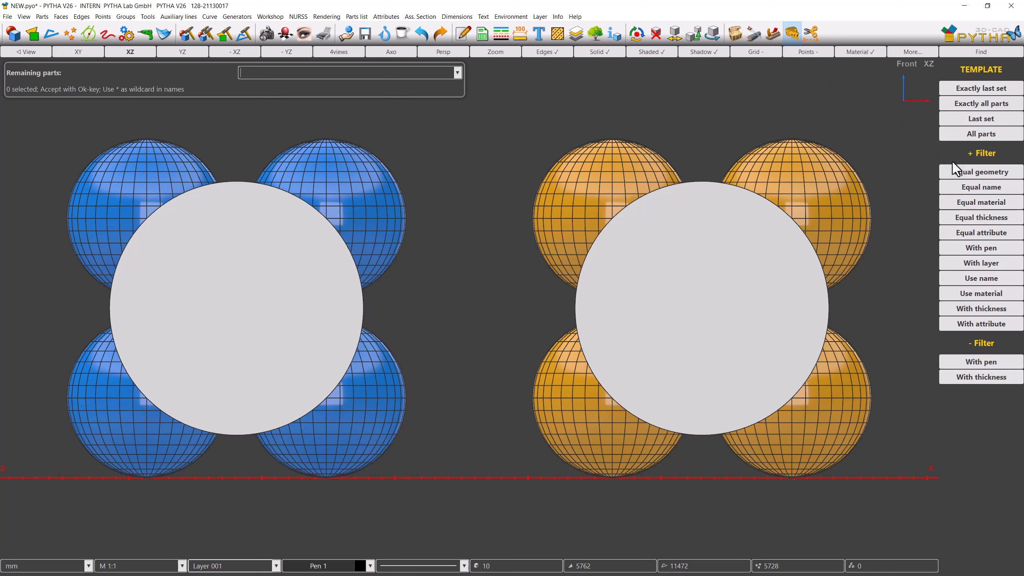
click(145, 150)
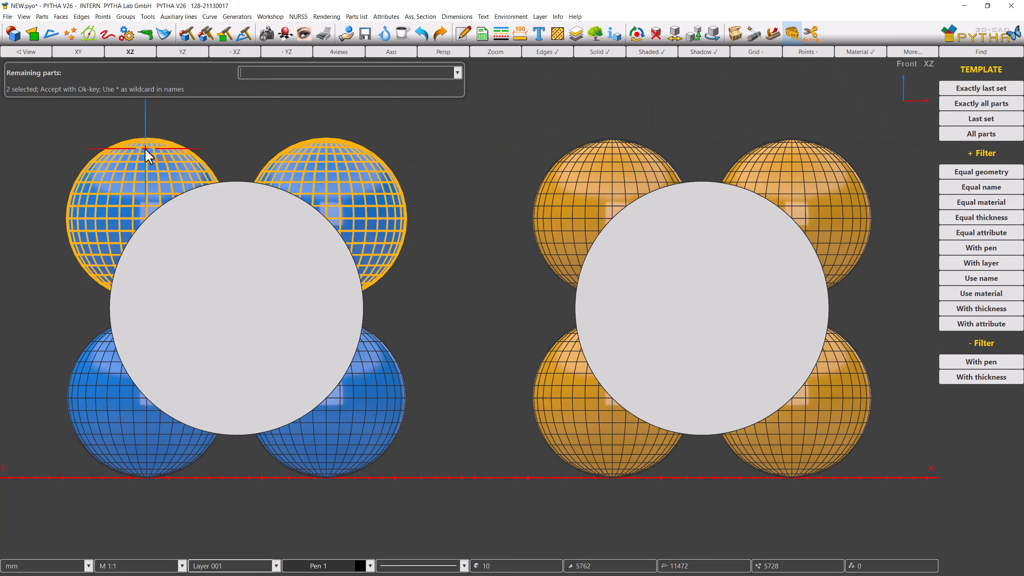
click(128, 449)
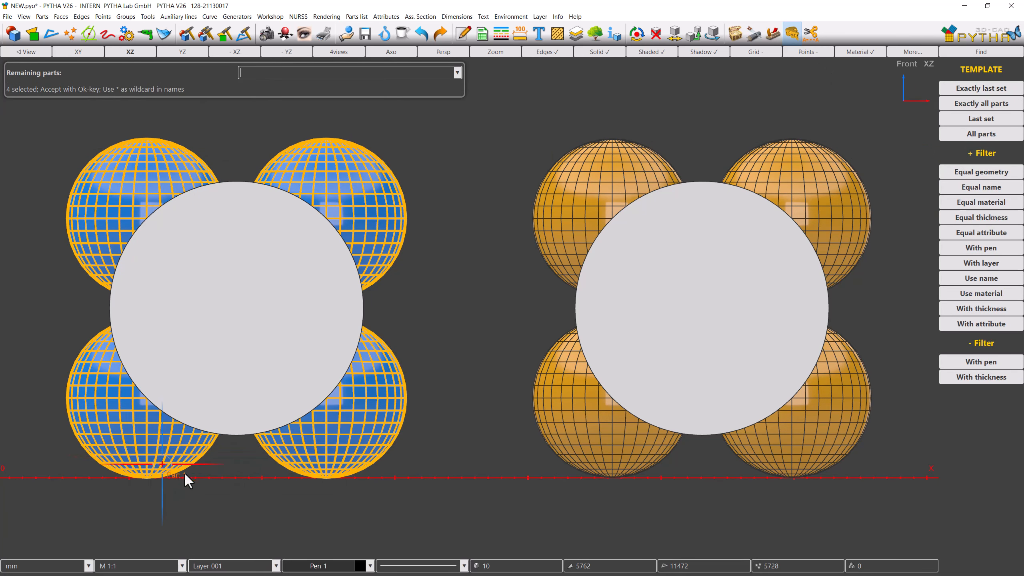
middle_click(218, 478)
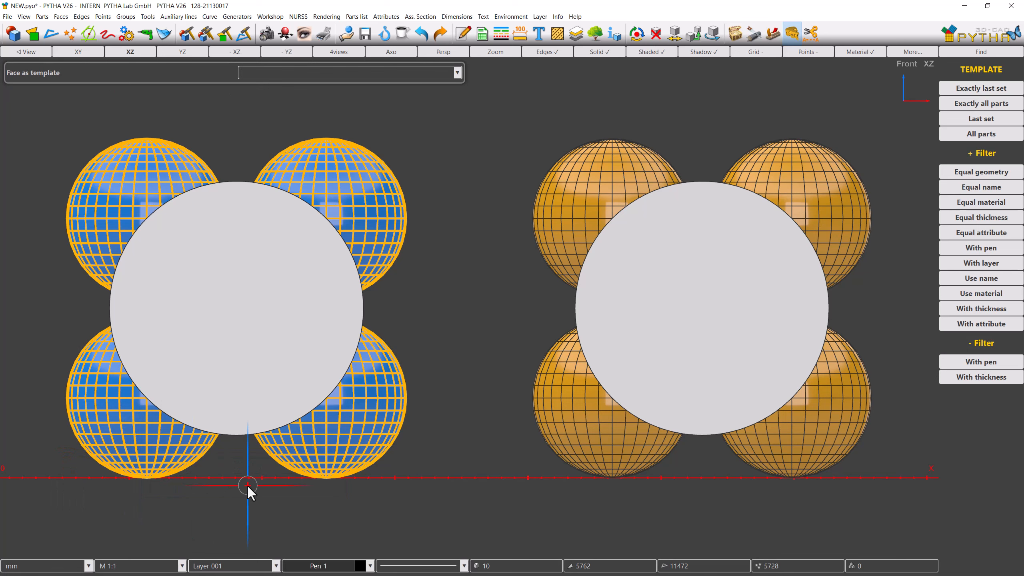
click(233, 356)
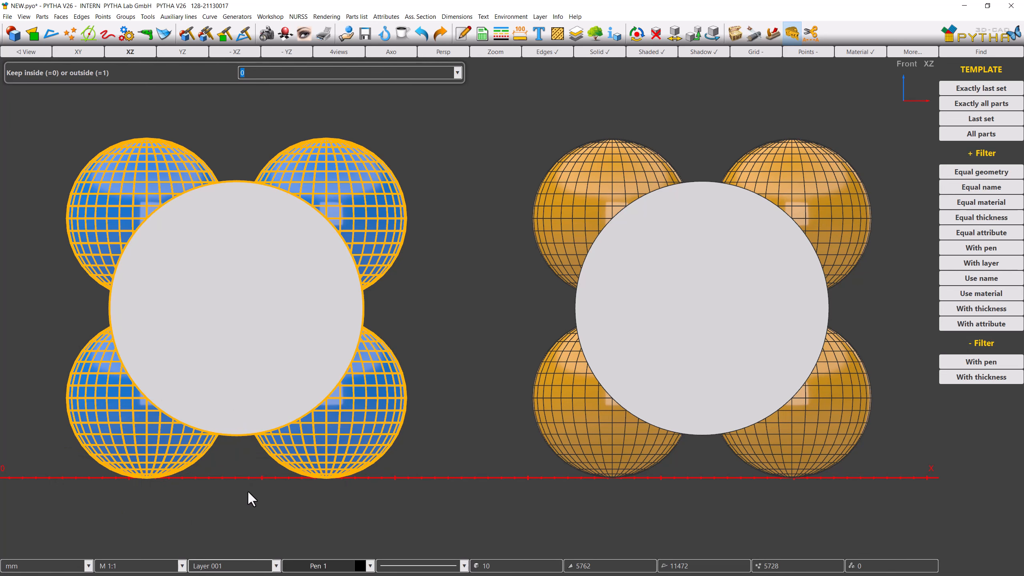
text(1)
key(Return)
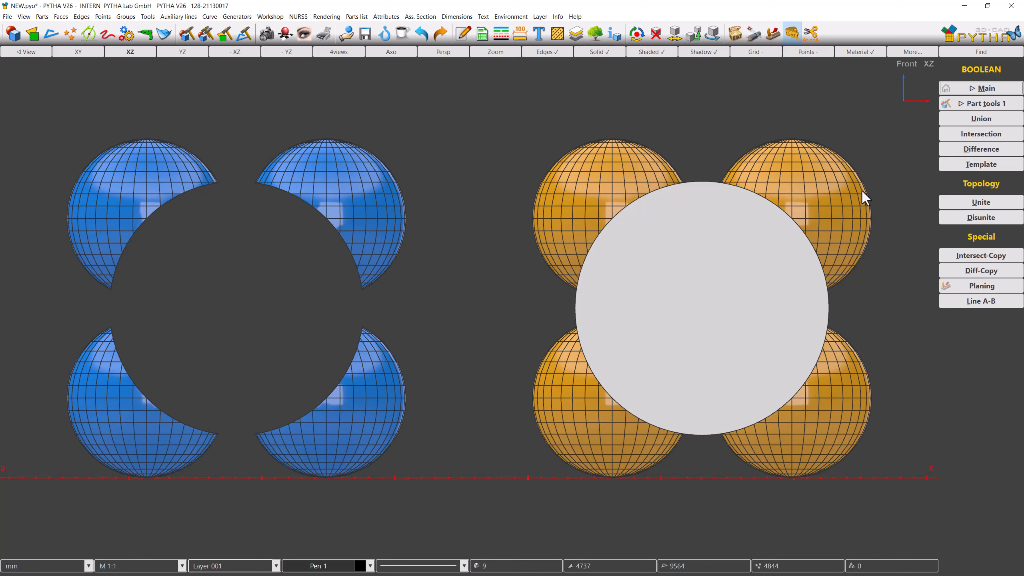
Step: Cut the disc profile through the four orange spheres with a Boolean Template, keeping the inside (0)
click(946, 162)
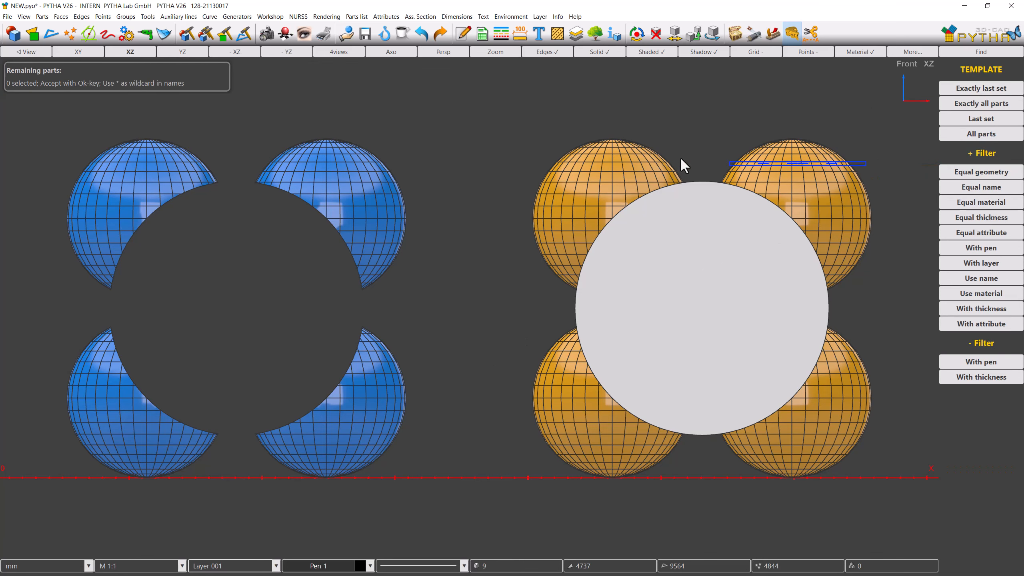
middle_click(664, 491)
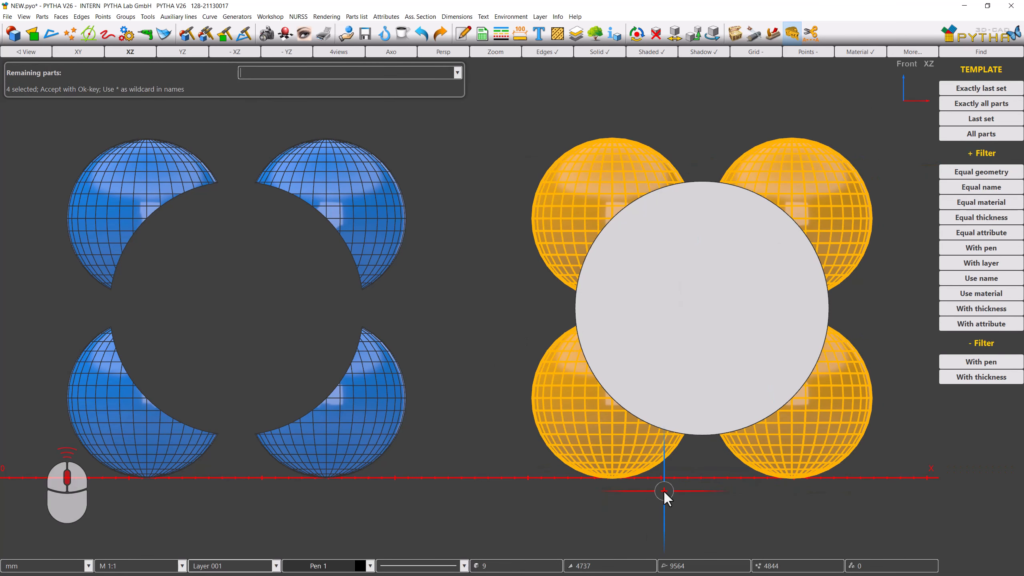
click(676, 391)
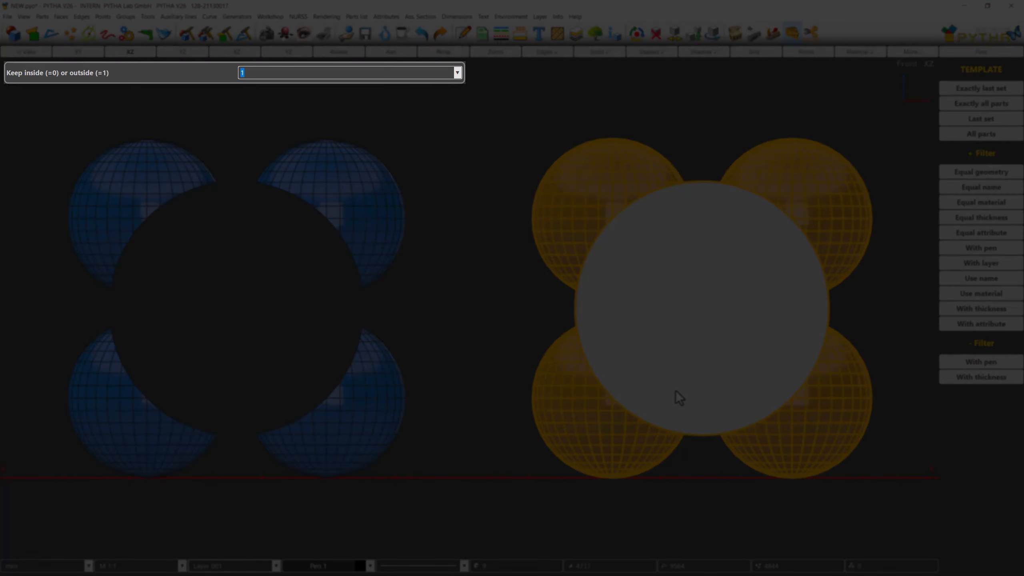
text(0)
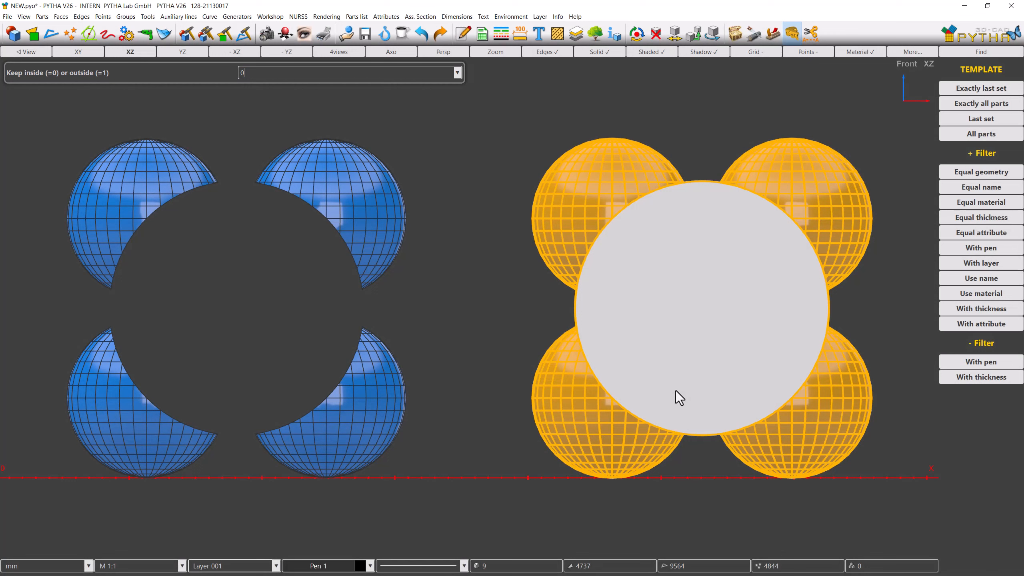
key(Return)
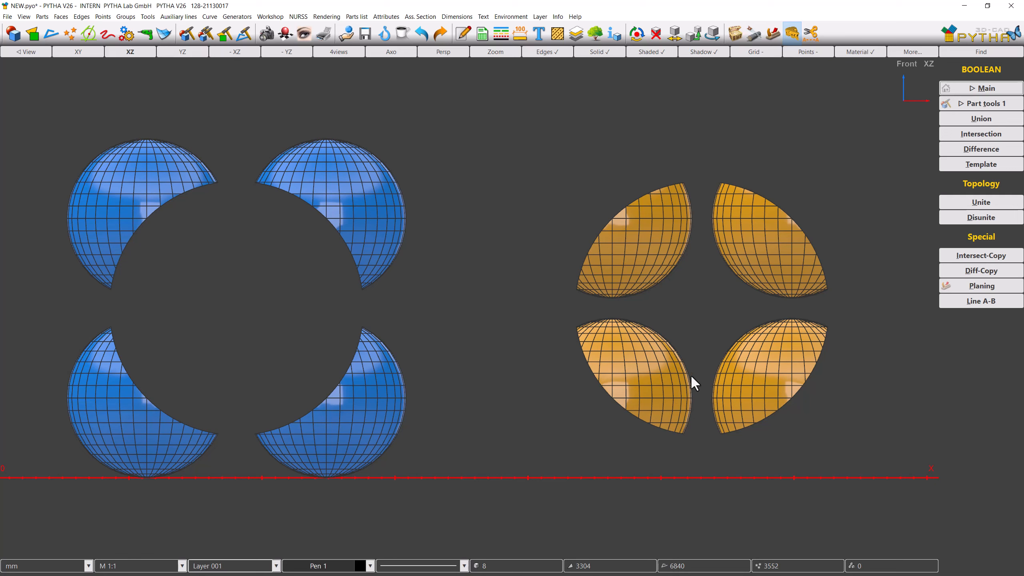
Step: Move the four orange pieces -3500 mm along X onto the blue spheres
click(954, 106)
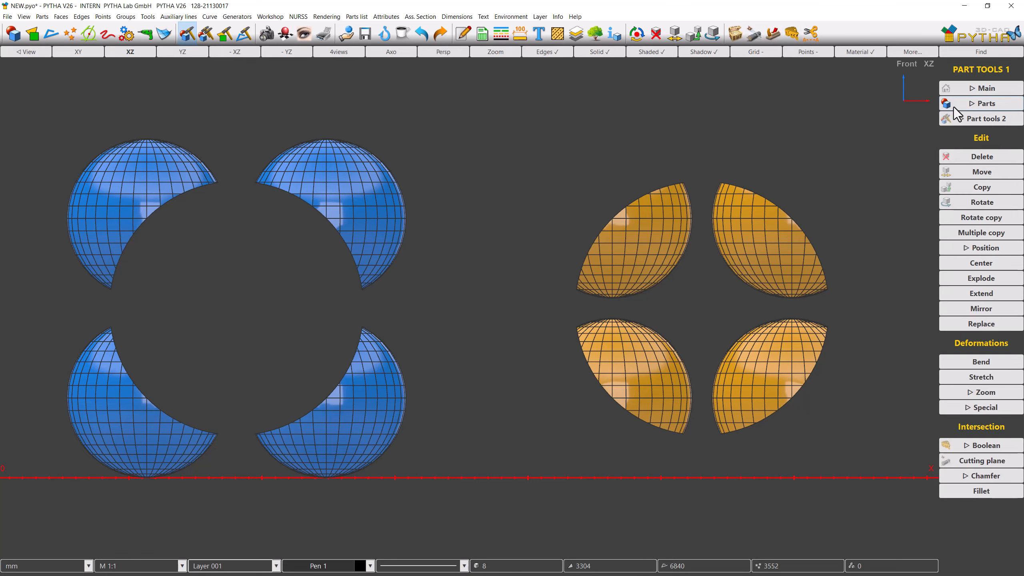
click(955, 172)
drag(870, 380, 601, 248)
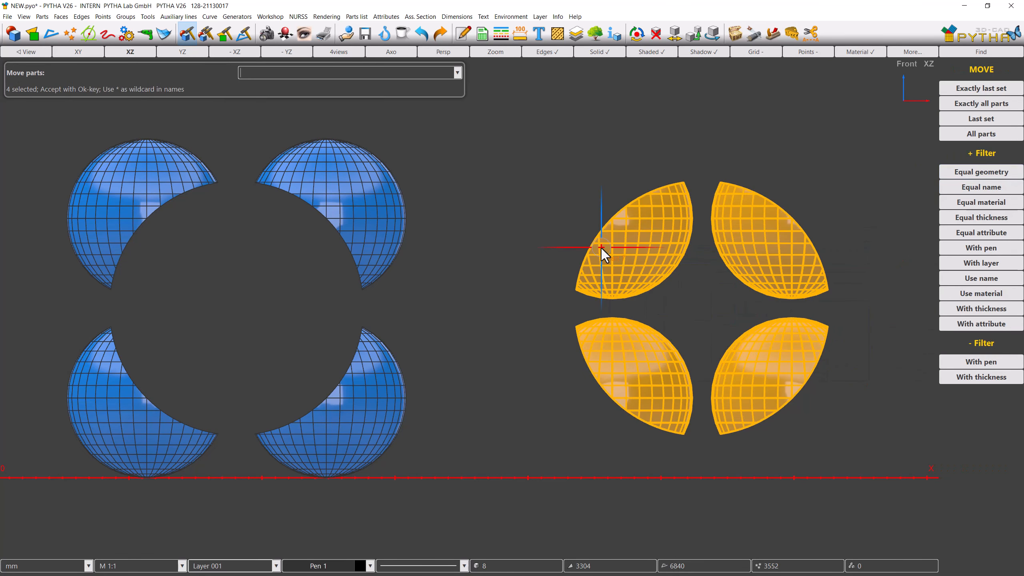
key(Return)
text(-)
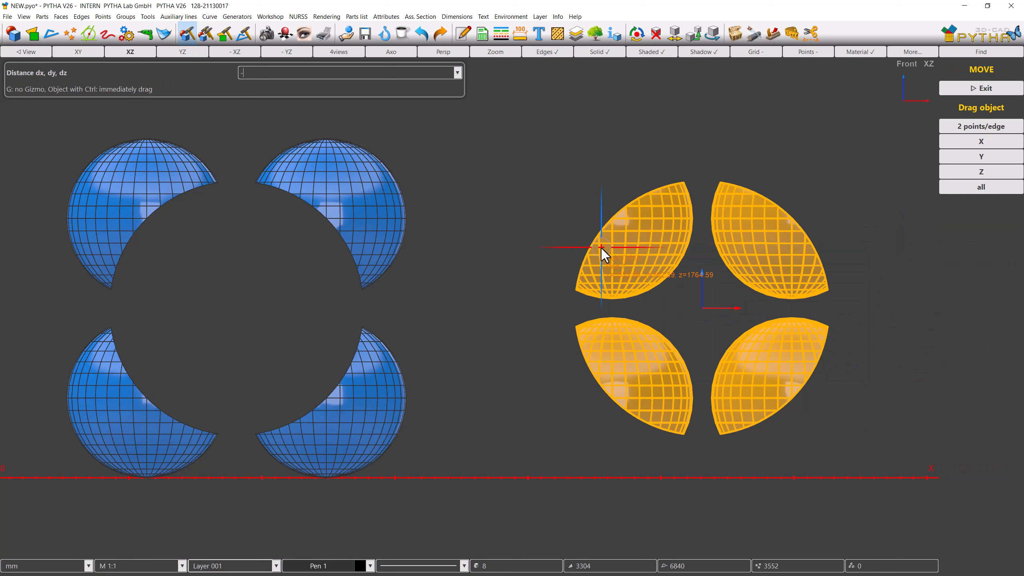
text(3500)
key(Return)
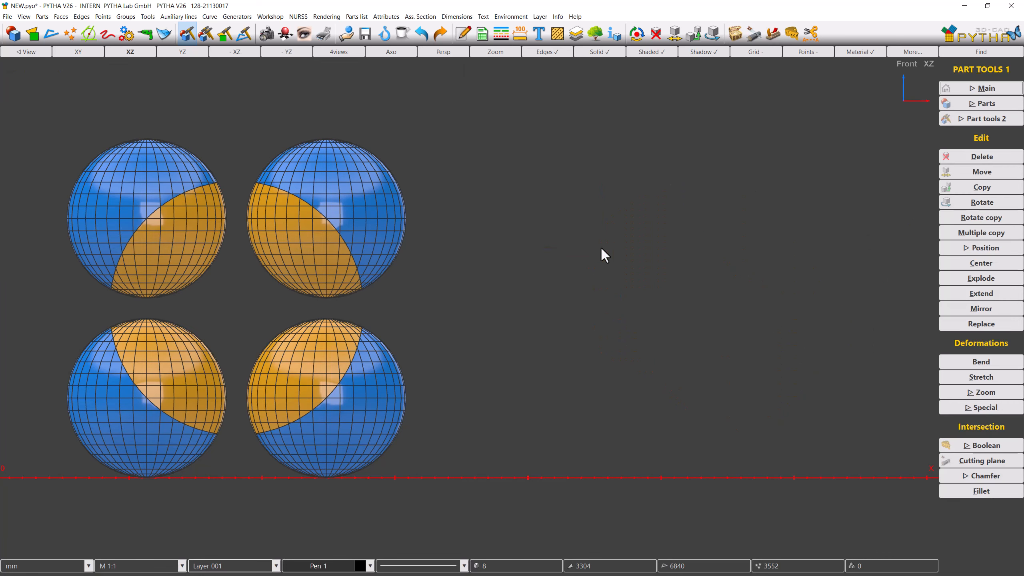
Step: Show only the outlines of all the sphere parts in an axonometric view, hiding interior edges
click(144, 56)
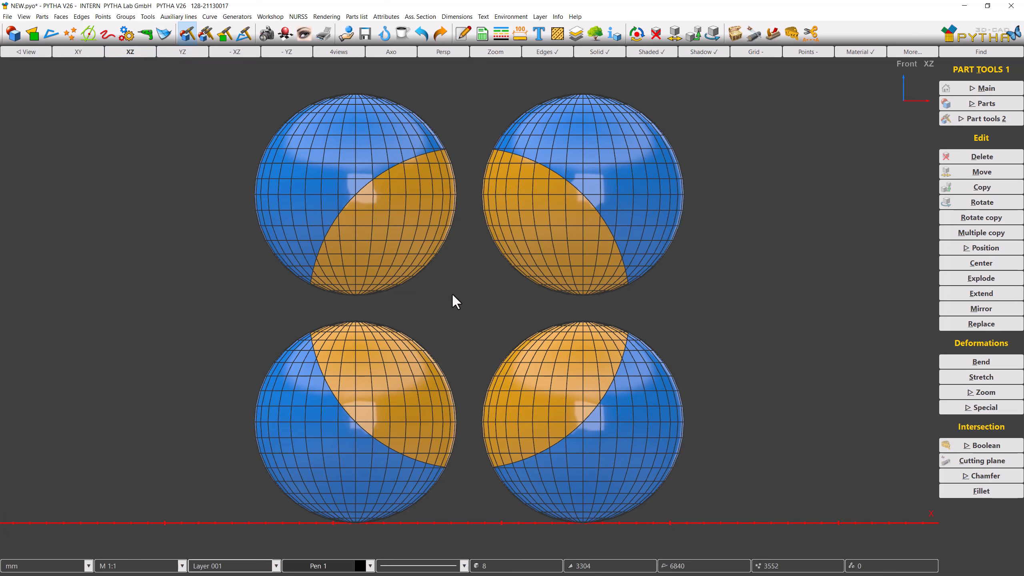
middle_drag(463, 303, 352, 333)
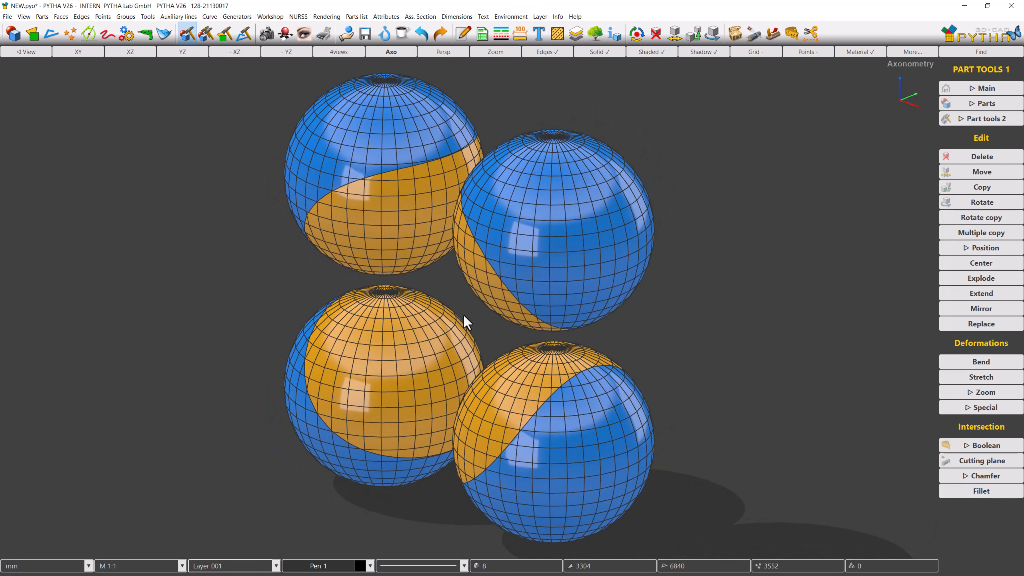
scroll(465, 318, down, 1)
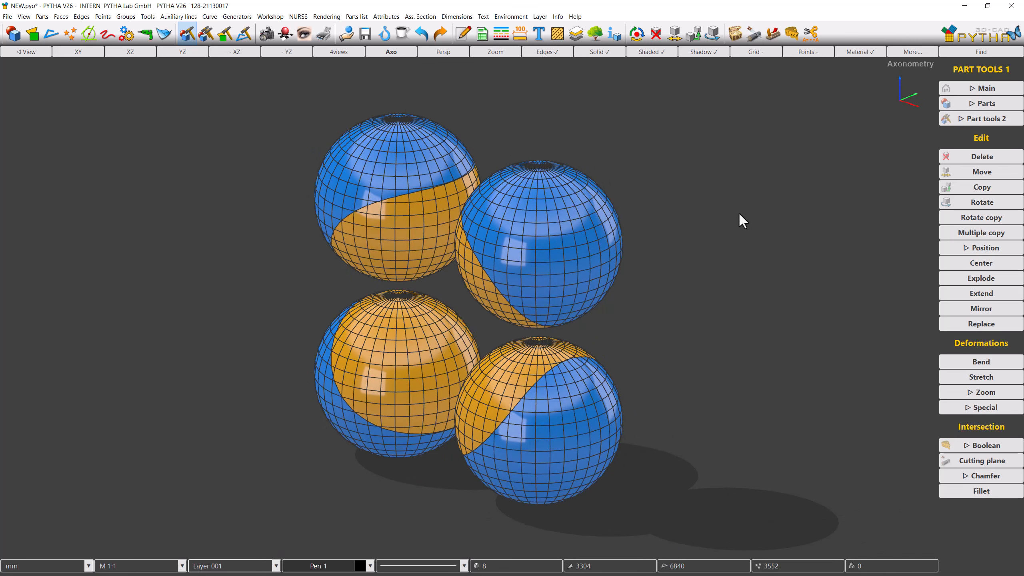
click(949, 121)
click(951, 207)
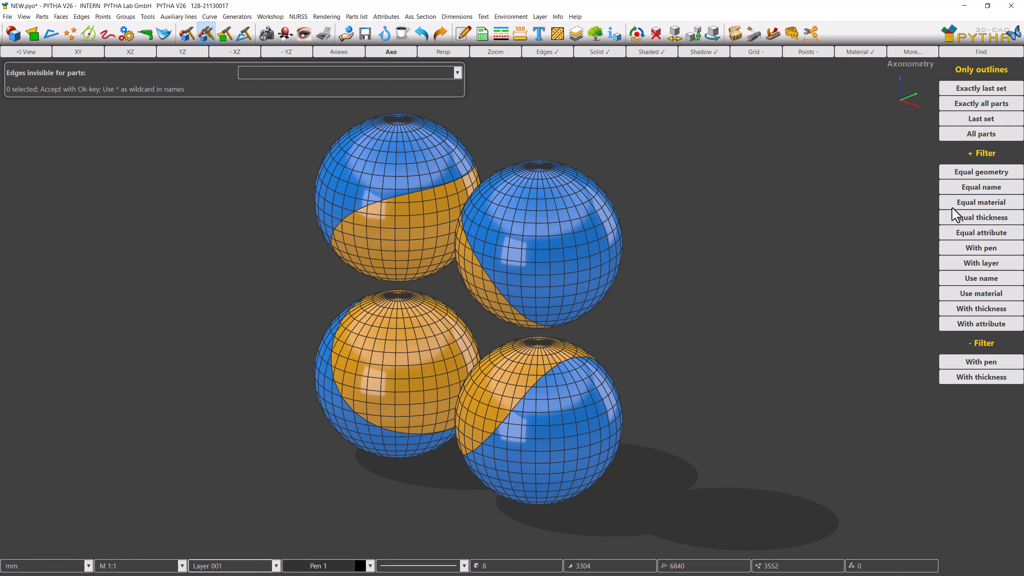
drag(682, 397, 268, 194)
right_click(266, 192)
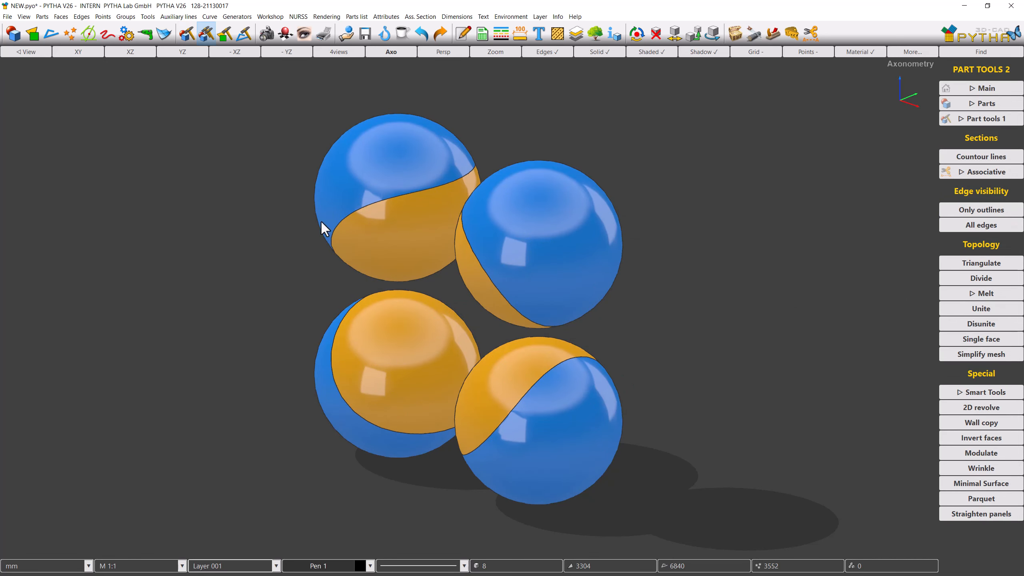
Step: Create a block spanning the window frame's corners, 1140 by 1418 mm, with a depth of 700 mm
middle_drag(440, 297, 644, 296)
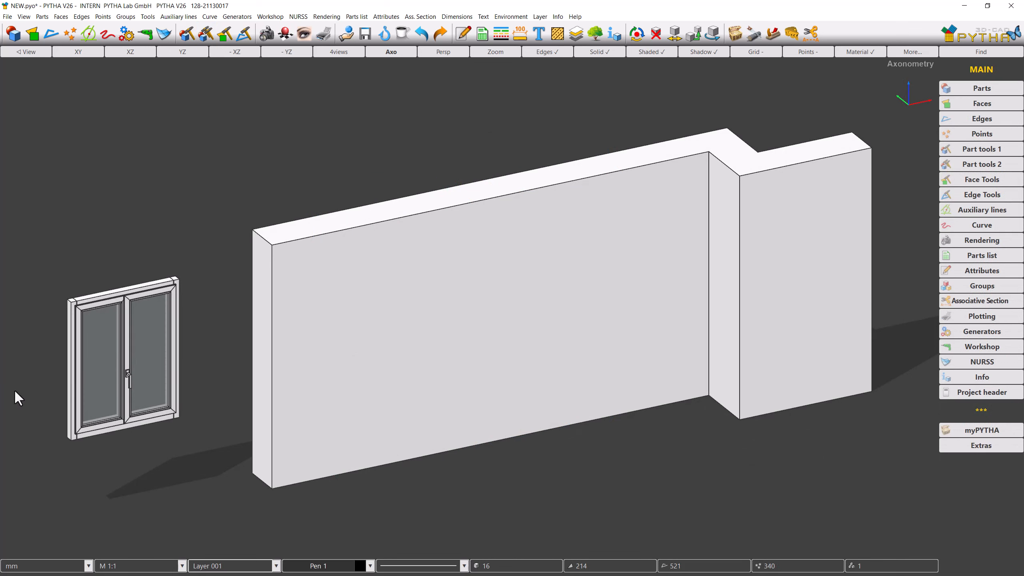
scroll(15, 389, up, 4)
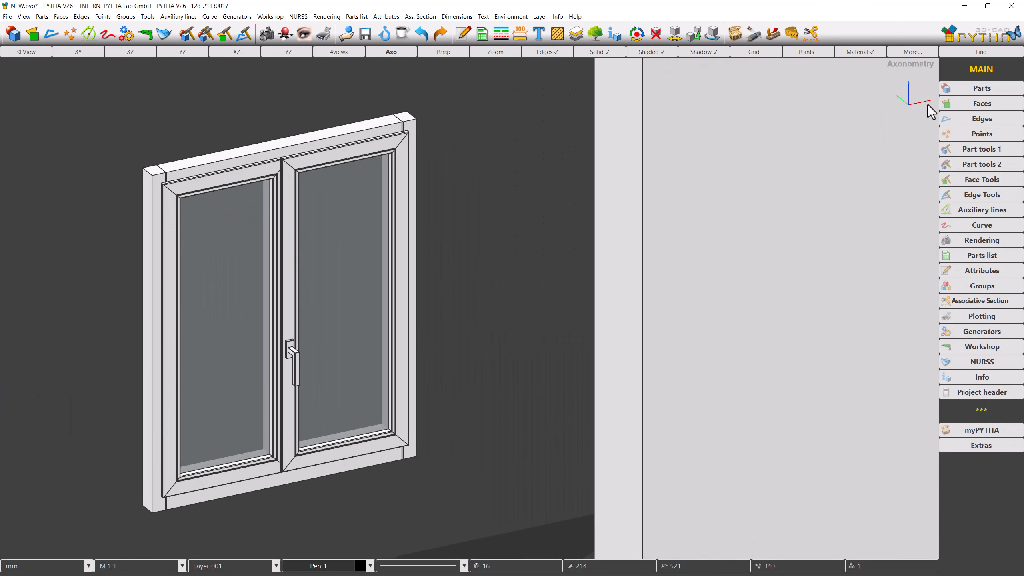
click(954, 90)
click(952, 155)
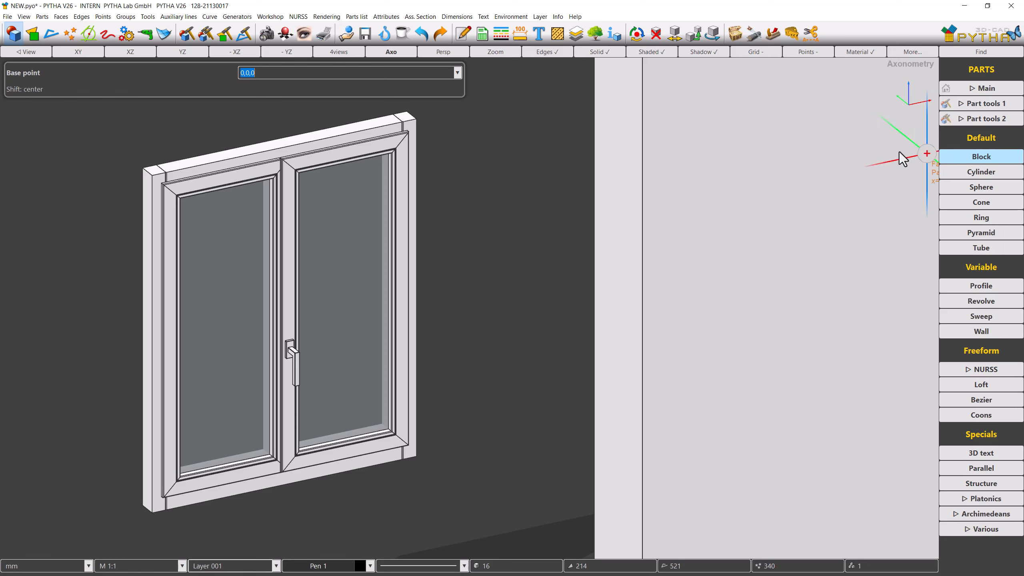
click(406, 111)
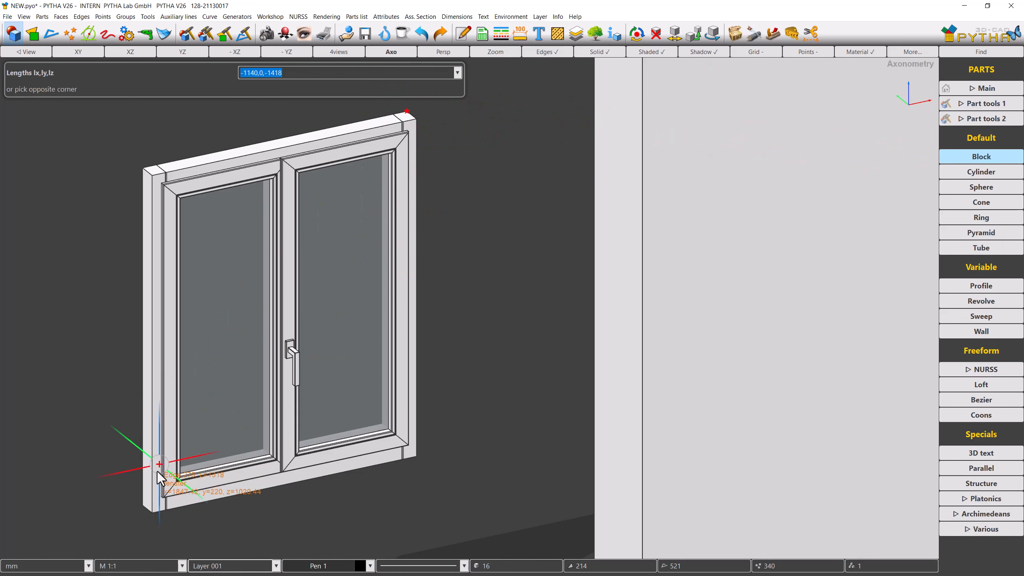
click(137, 502)
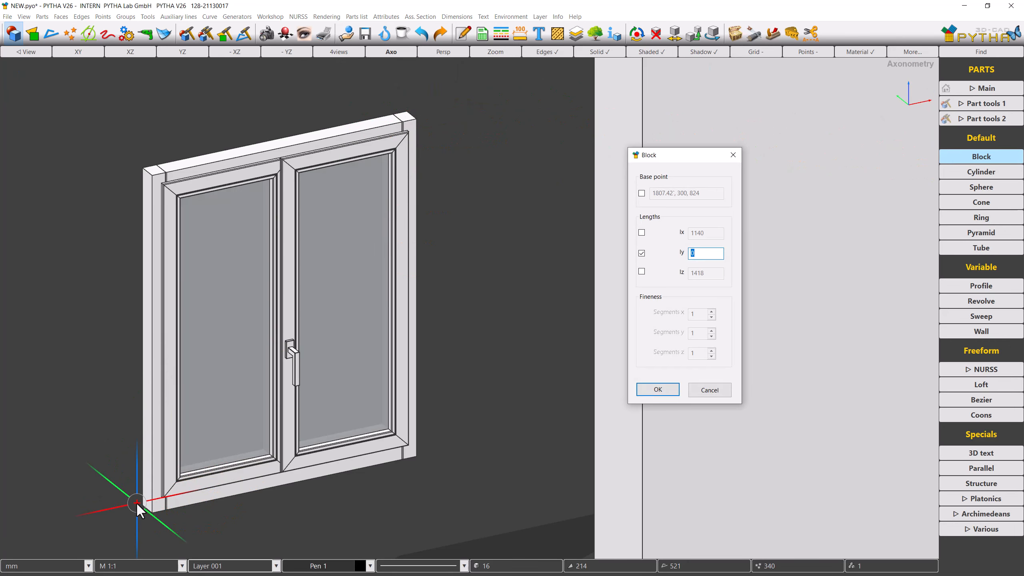
text(700)
key(Return)
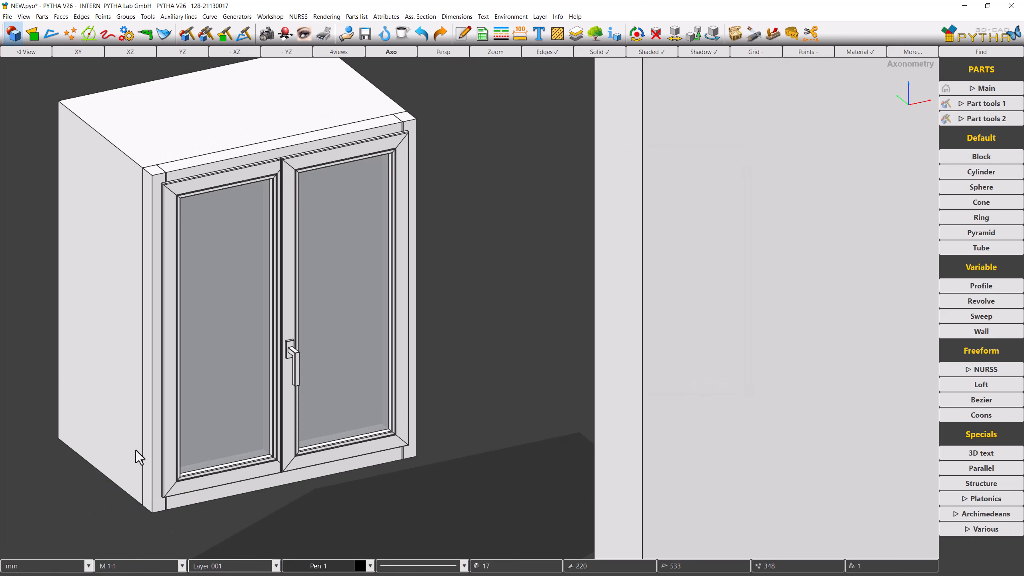
Step: In top view, move the block along Y so it straddles the window frame
click(79, 52)
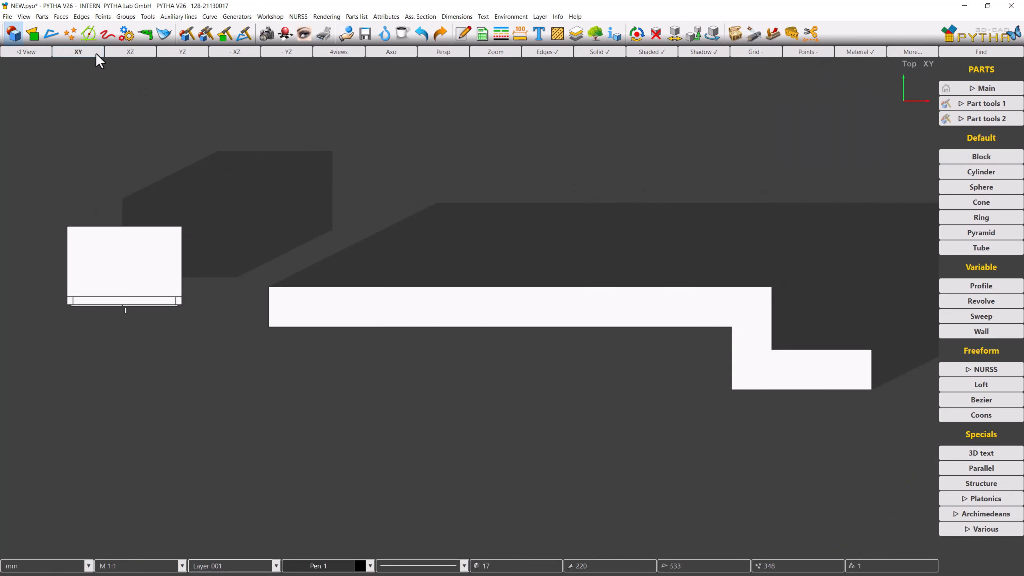
click(948, 104)
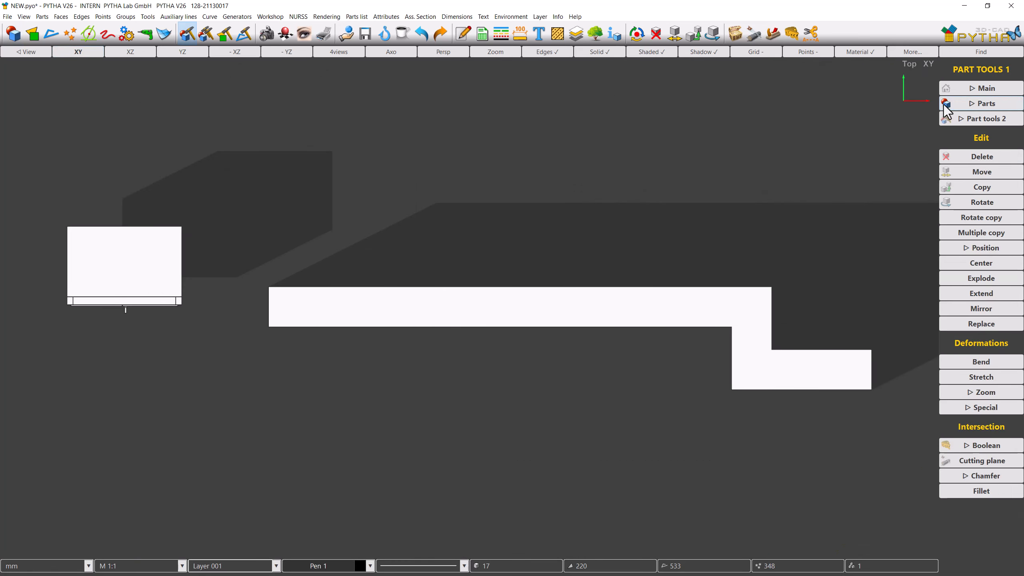
click(948, 171)
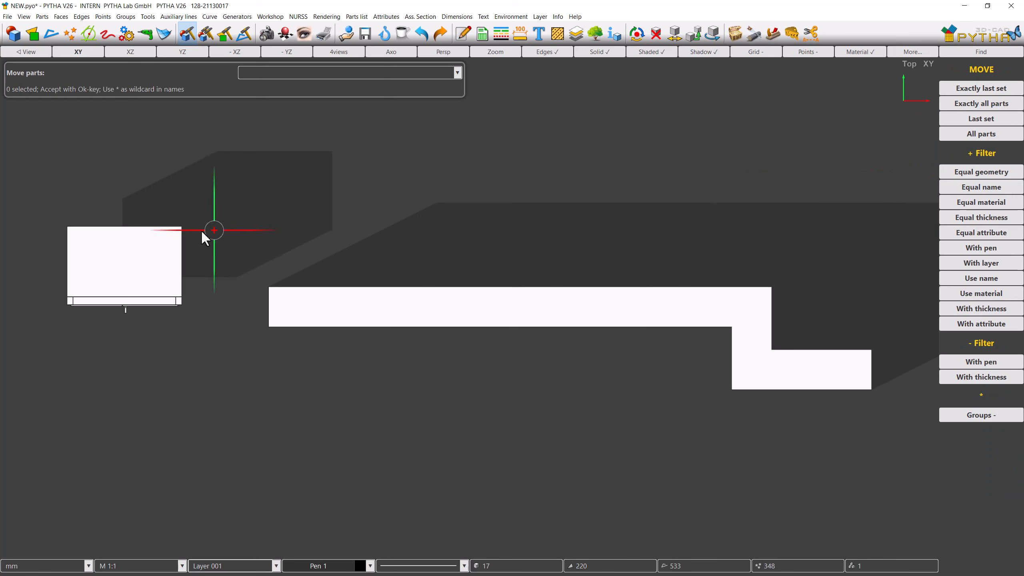
click(212, 229)
right_click(213, 230)
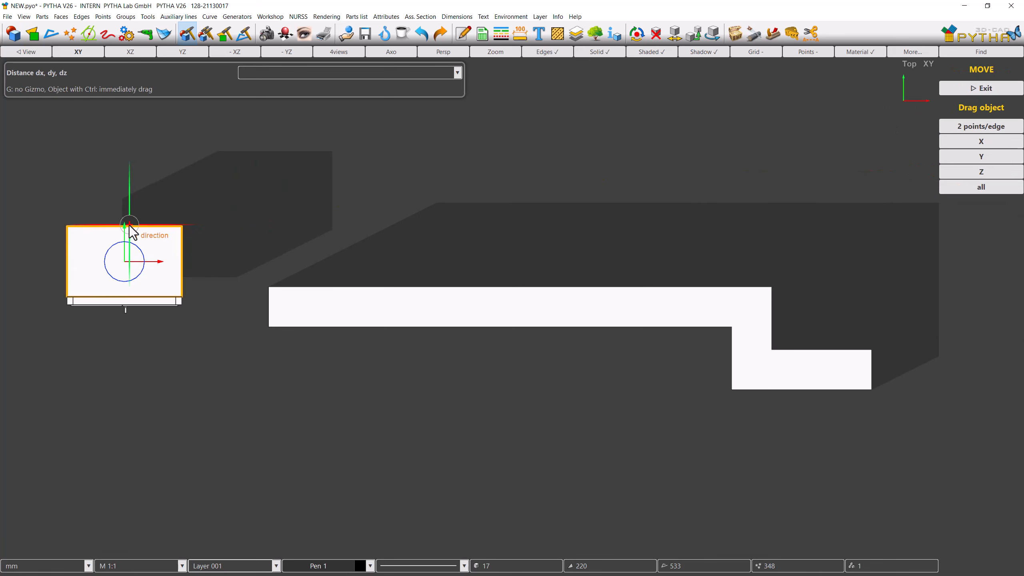
drag(129, 225, 129, 270)
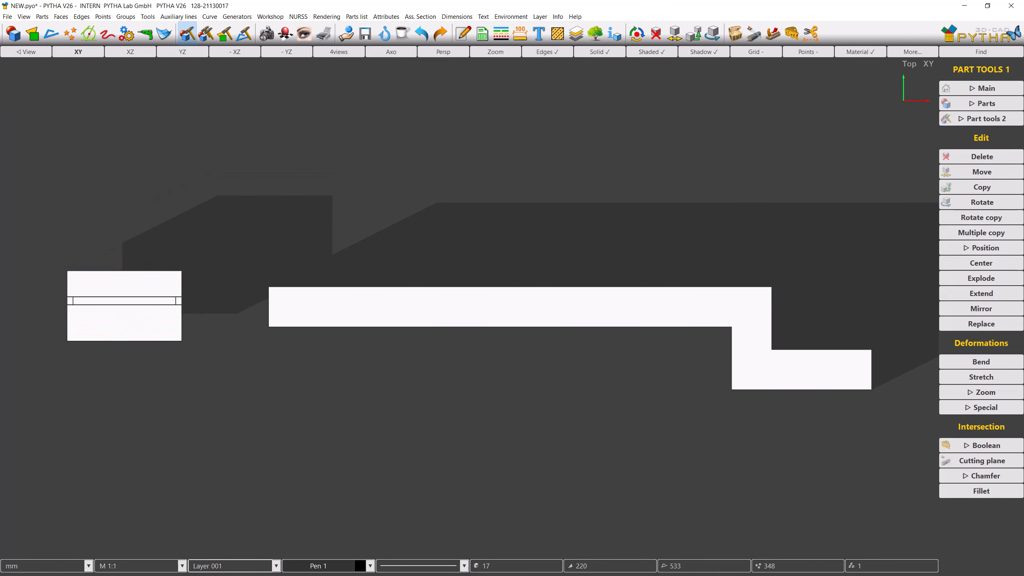
Step: Move the block and window together along X into the wall
right_click(133, 237)
click(140, 242)
drag(55, 244, 208, 362)
right_click(208, 362)
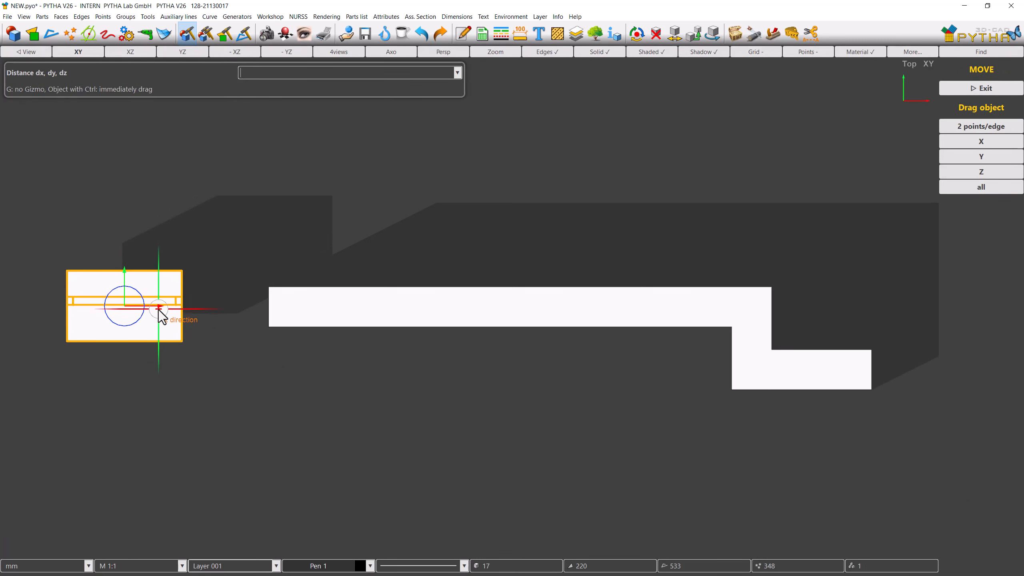
drag(161, 317, 394, 318)
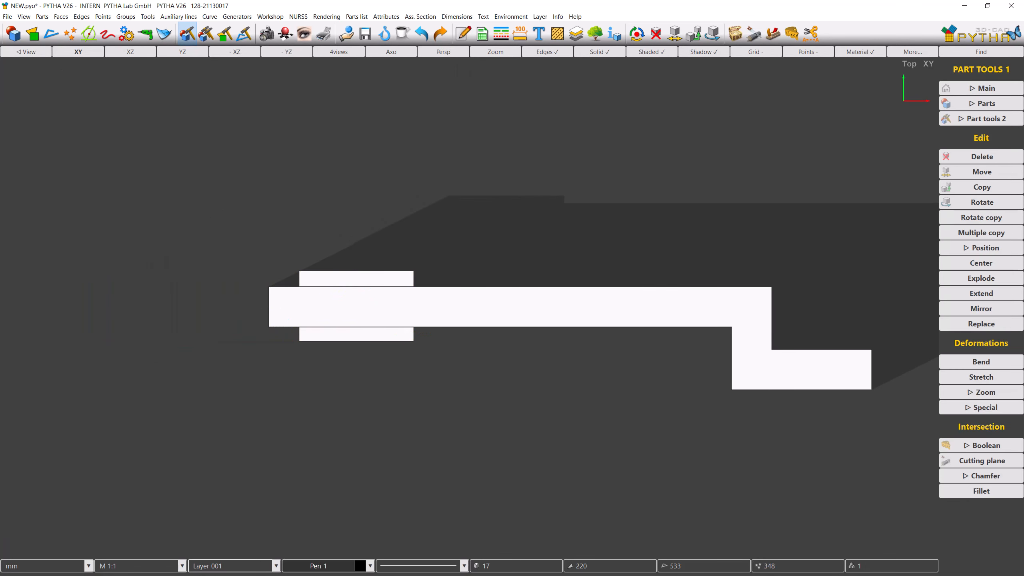
middle_drag(391, 313, 478, 240)
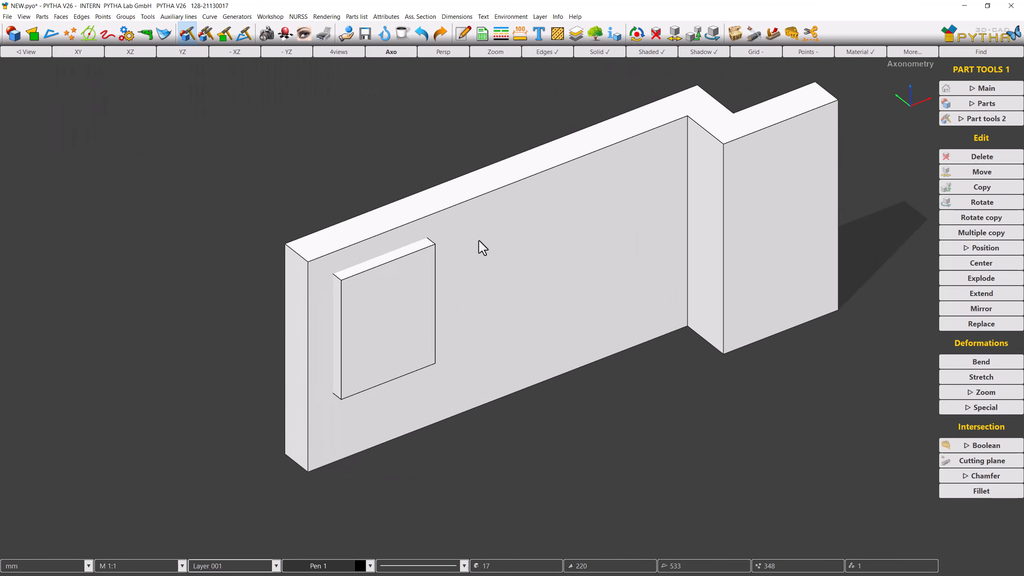
Step: Subtract the block from the wall using Boolean Difference to cut the window opening
scroll(537, 262, up, 3)
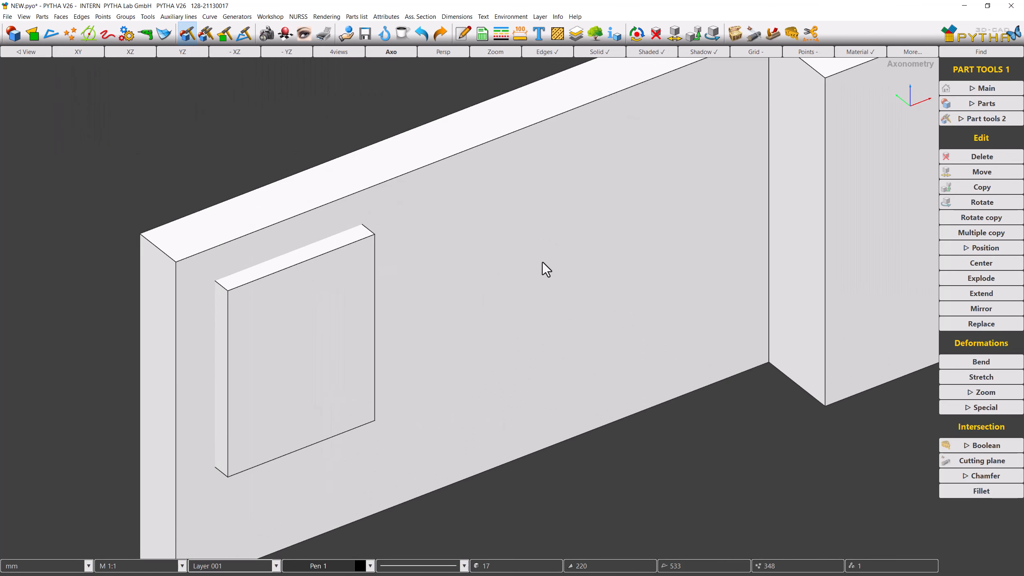
click(791, 38)
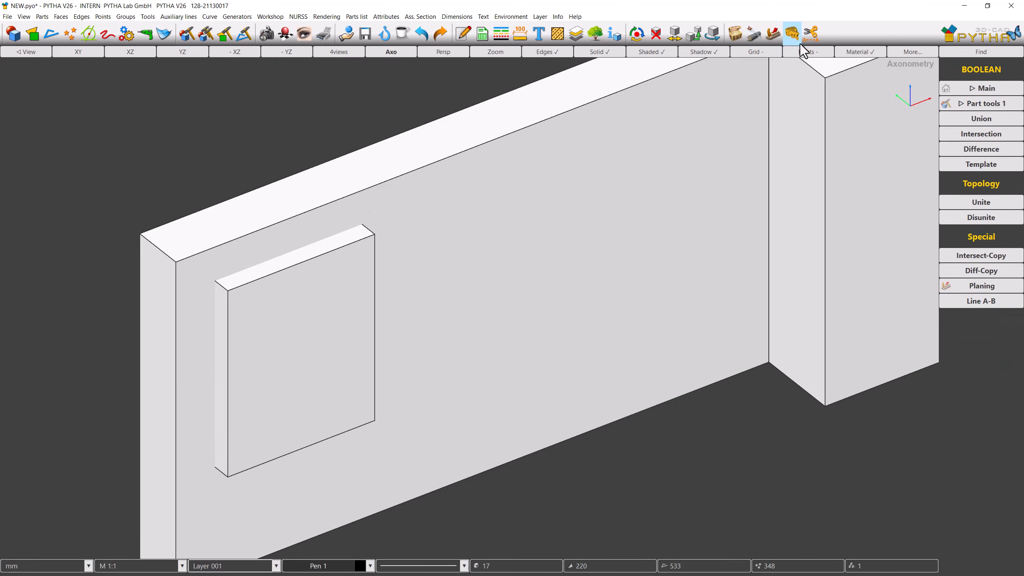
click(948, 149)
click(550, 270)
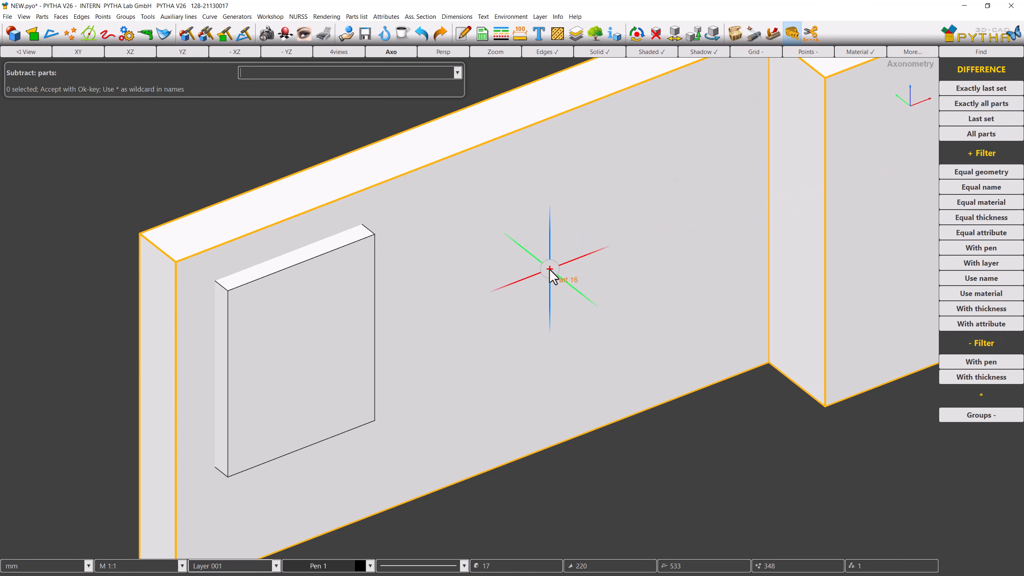
click(309, 325)
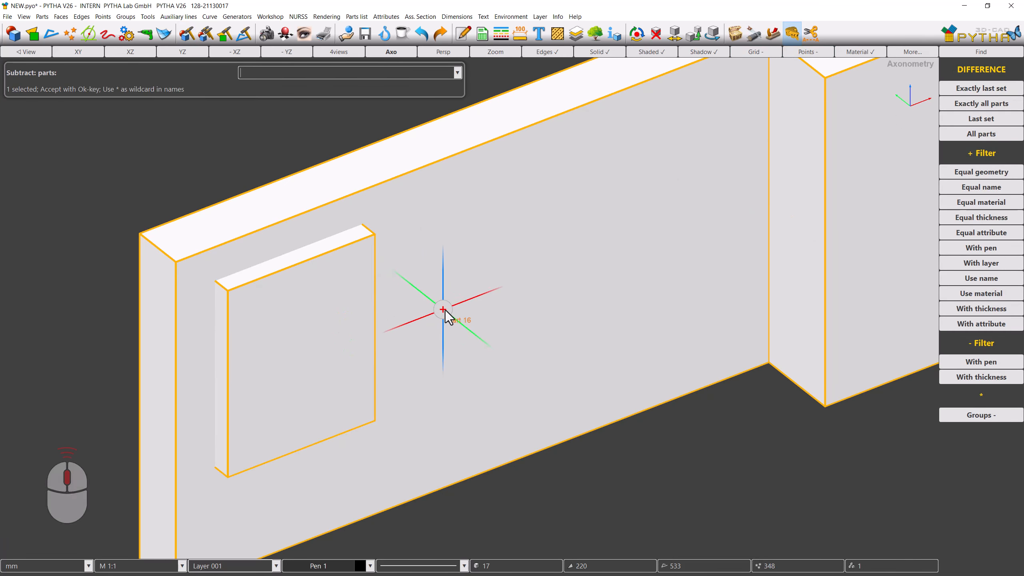
middle_click(445, 310)
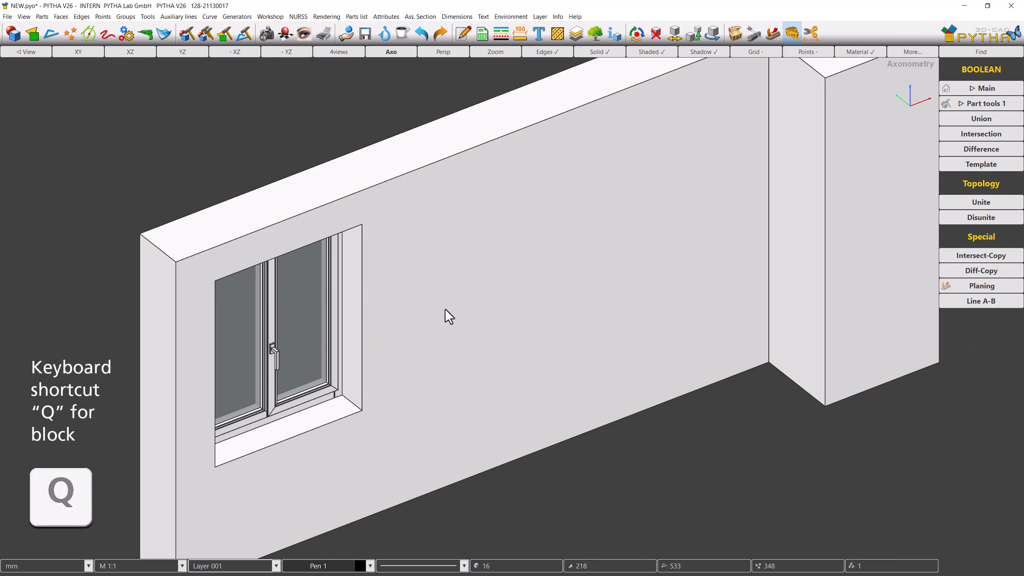
Step: Create a block about 810 by 1357 mm on the wall face, picking its height freehand
key(q)
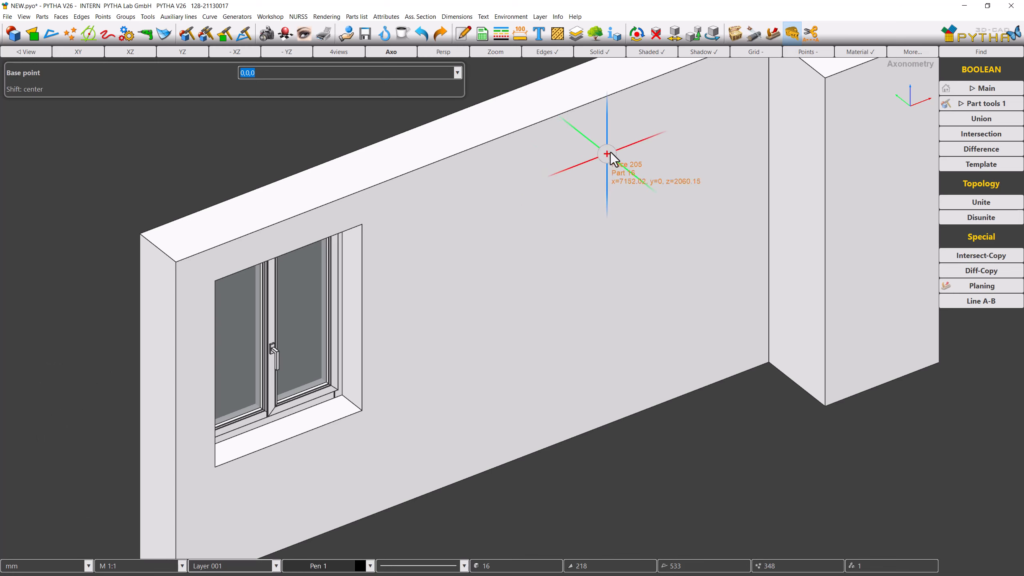
click(627, 142)
click(730, 281)
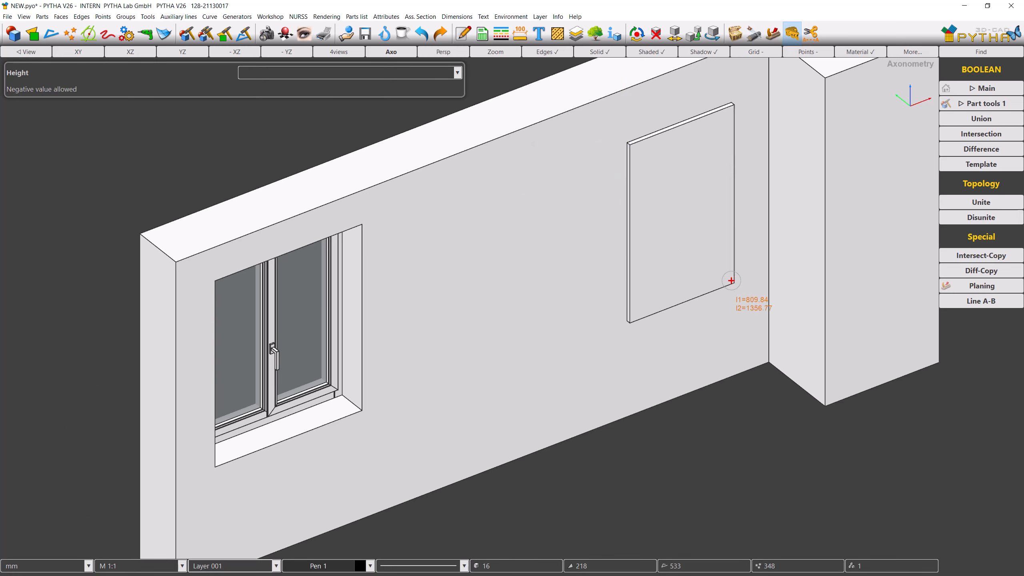
click(720, 268)
Step: Move the new block into the wall so it passes through it
right_click(720, 268)
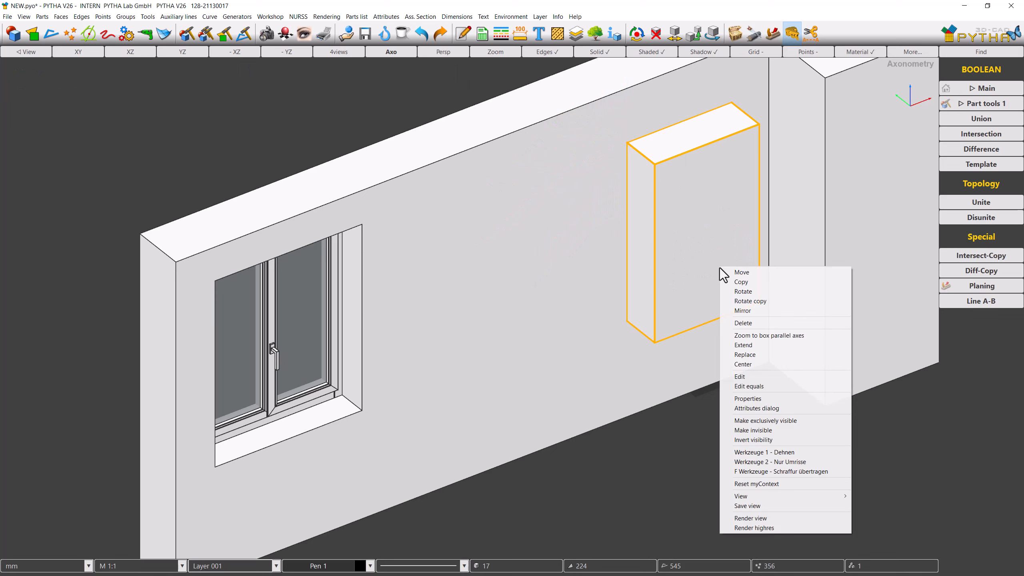
click(725, 273)
click(674, 207)
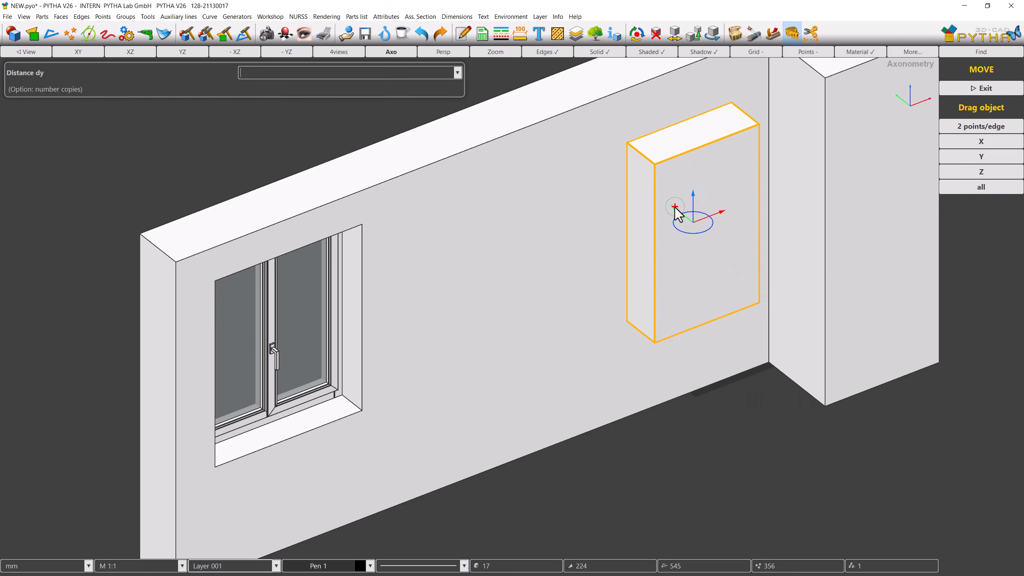
click(666, 199)
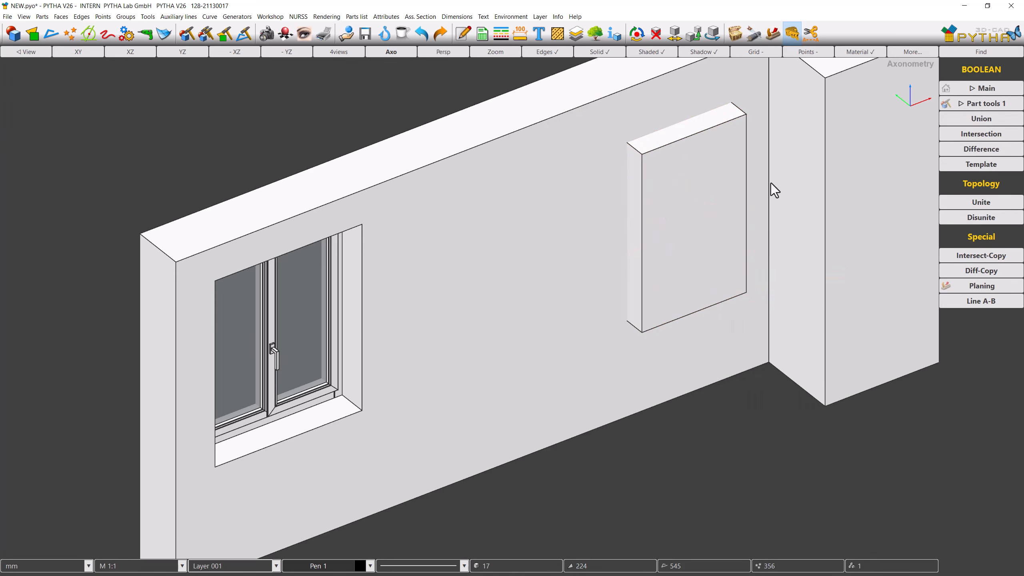
Step: Subtract the new block from the wall with Boolean Difference to cut a second opening
click(943, 153)
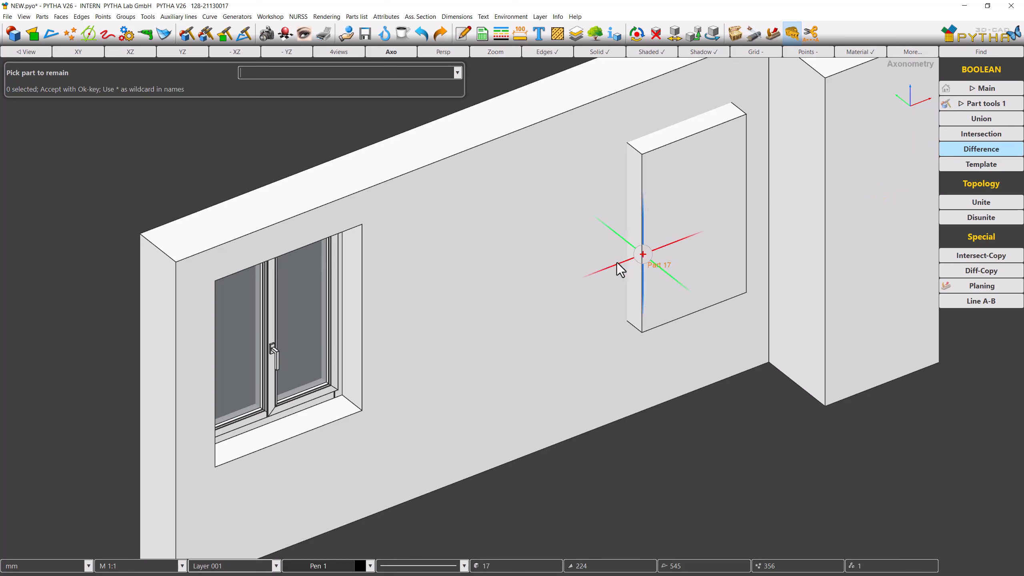
click(574, 276)
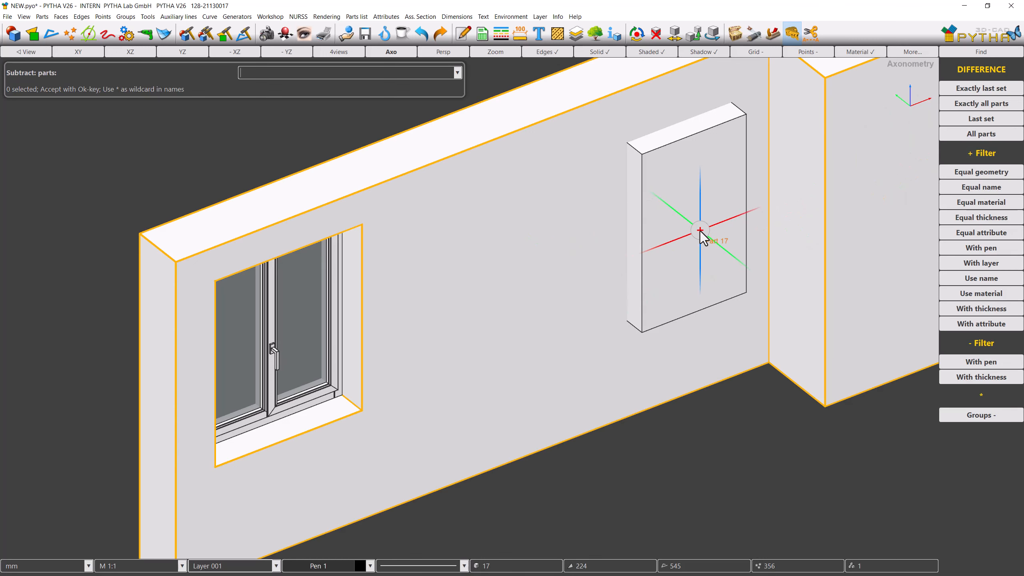
click(700, 231)
middle_click(700, 231)
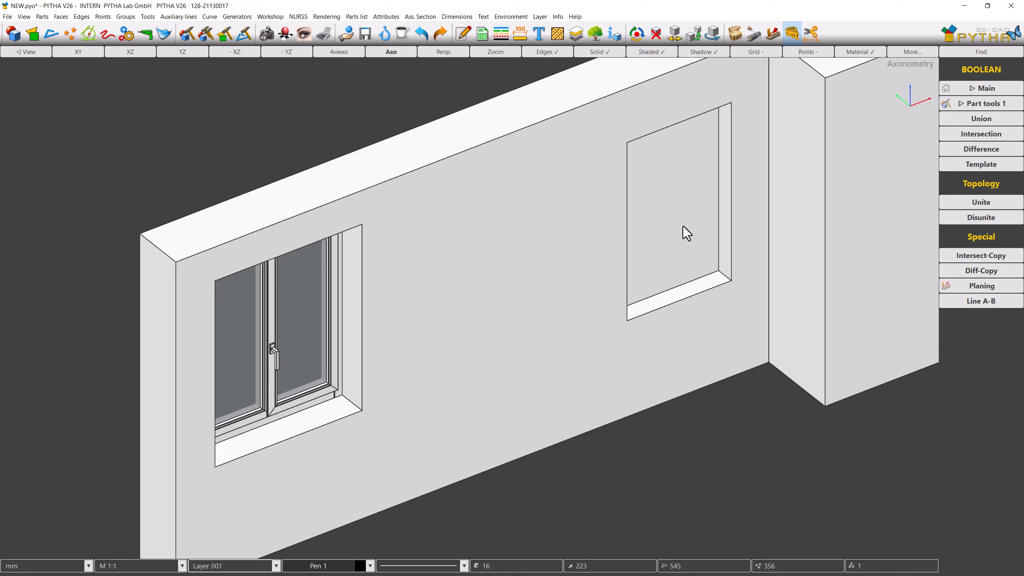
Step: In top view, import Window.pyo and place it in the wall between the existing window and the new opening
click(83, 52)
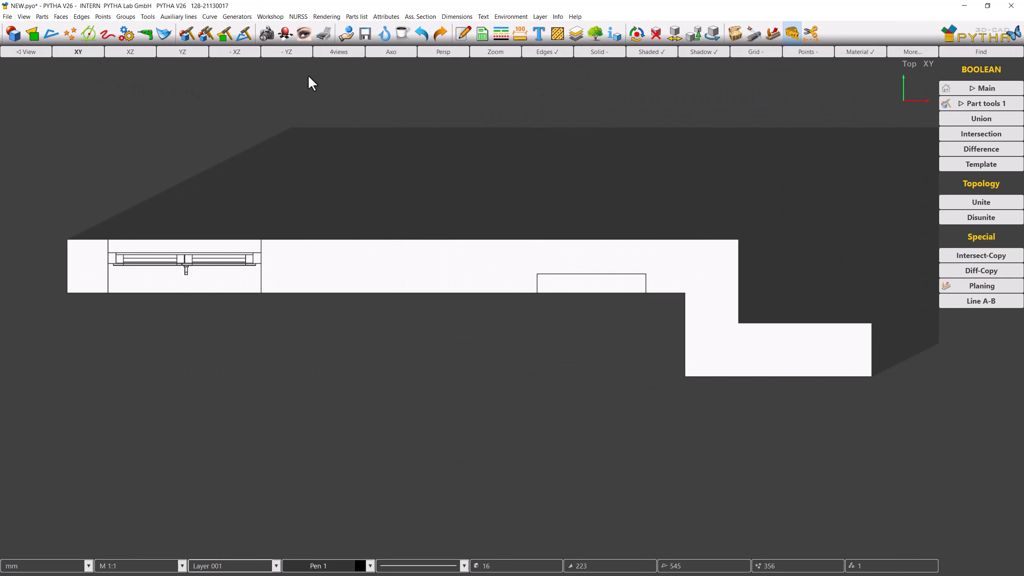
click(344, 41)
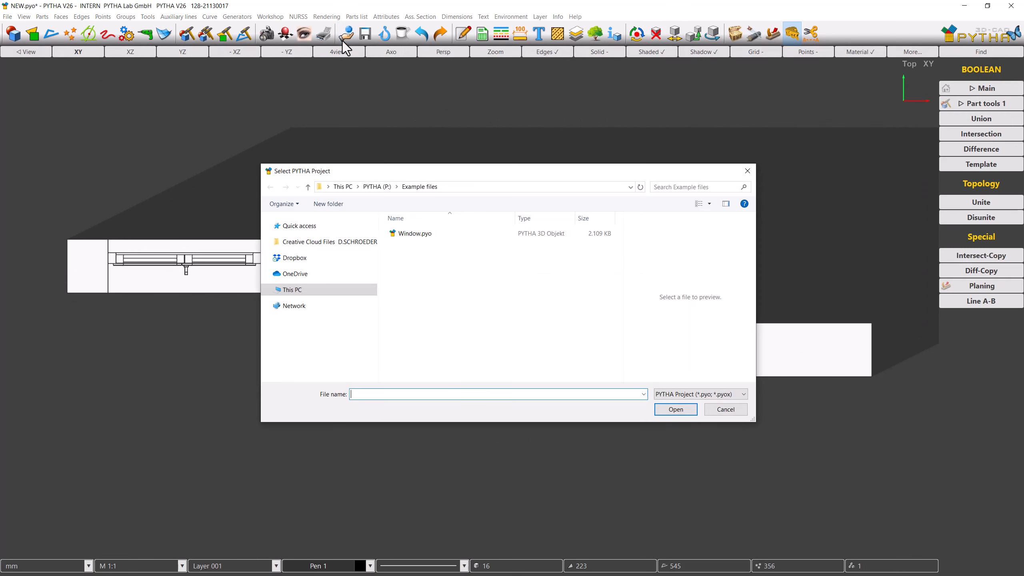
click(402, 236)
double_click(402, 237)
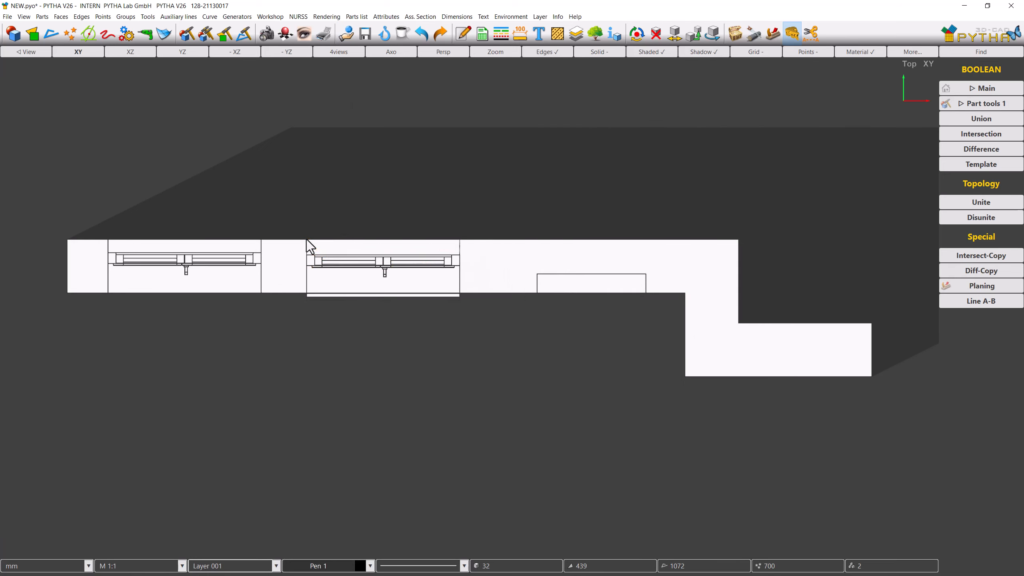
click(307, 240)
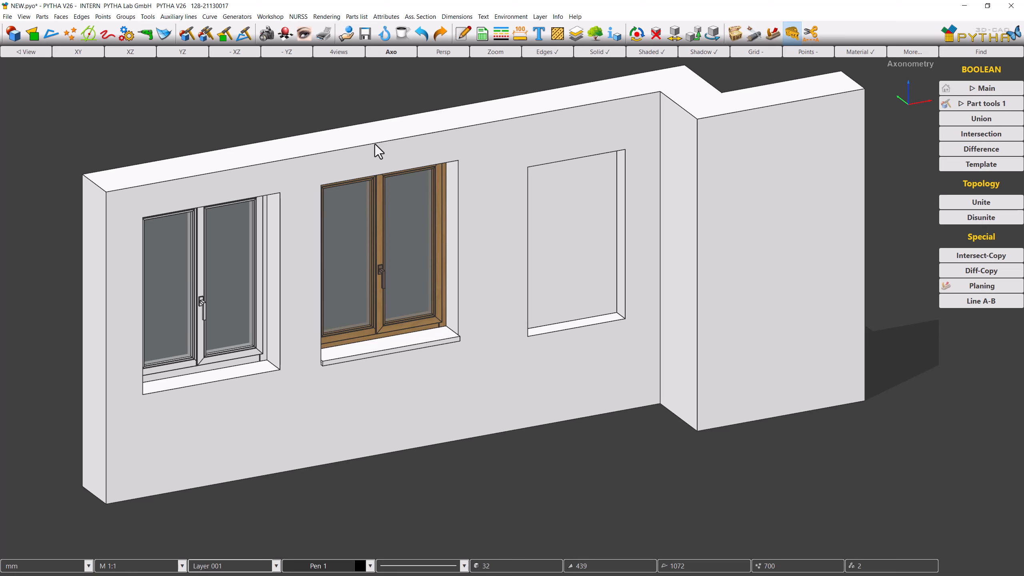
Step: Switch selection to points and move all points of the right opening upward
click(636, 34)
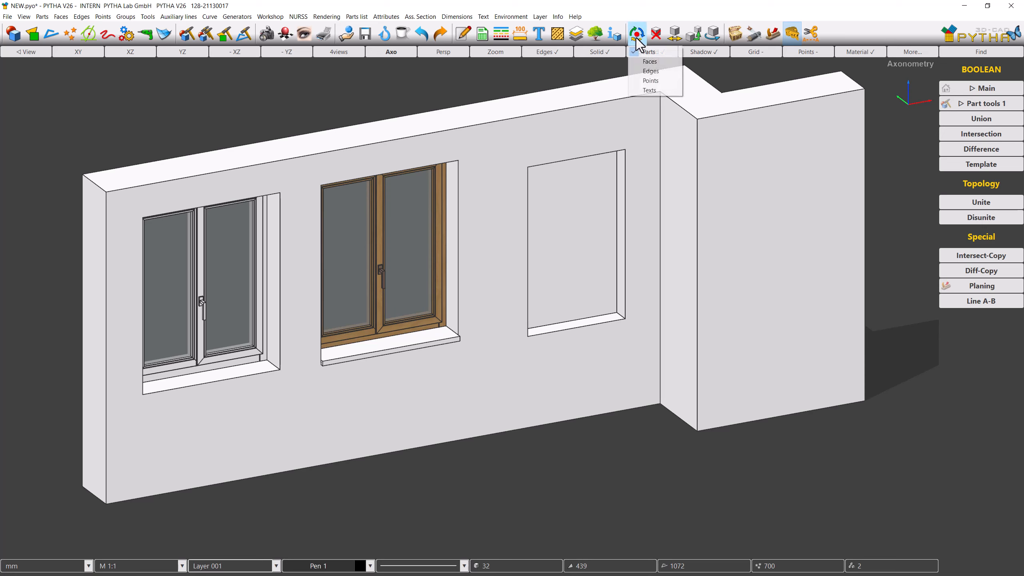
click(636, 81)
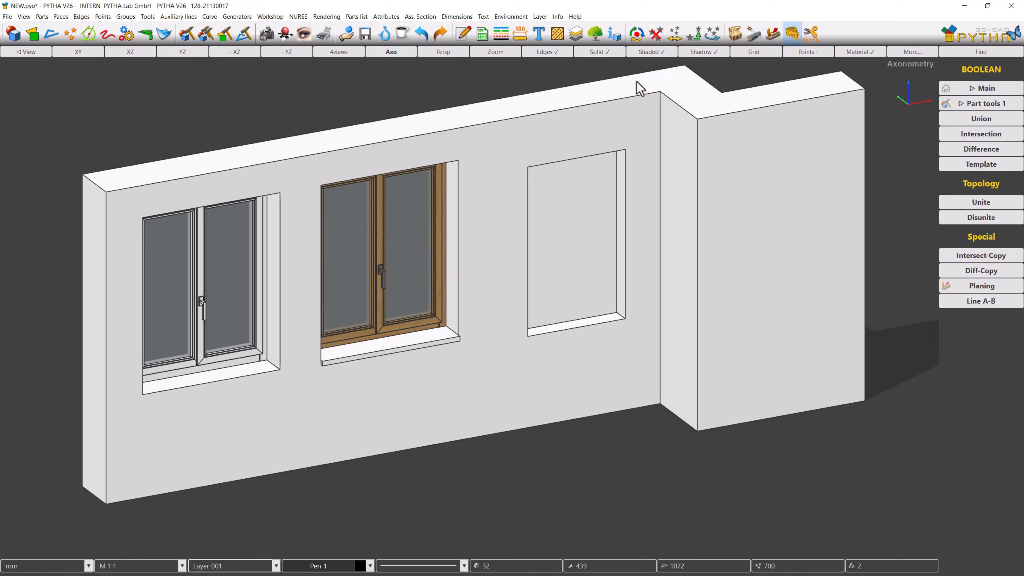
click(674, 34)
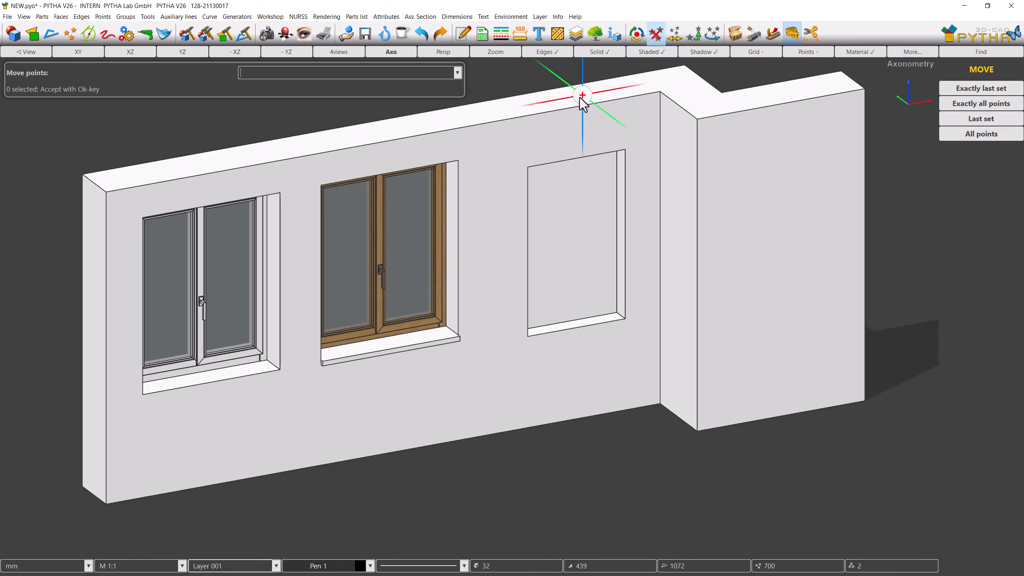
drag(512, 141, 635, 346)
right_click(636, 345)
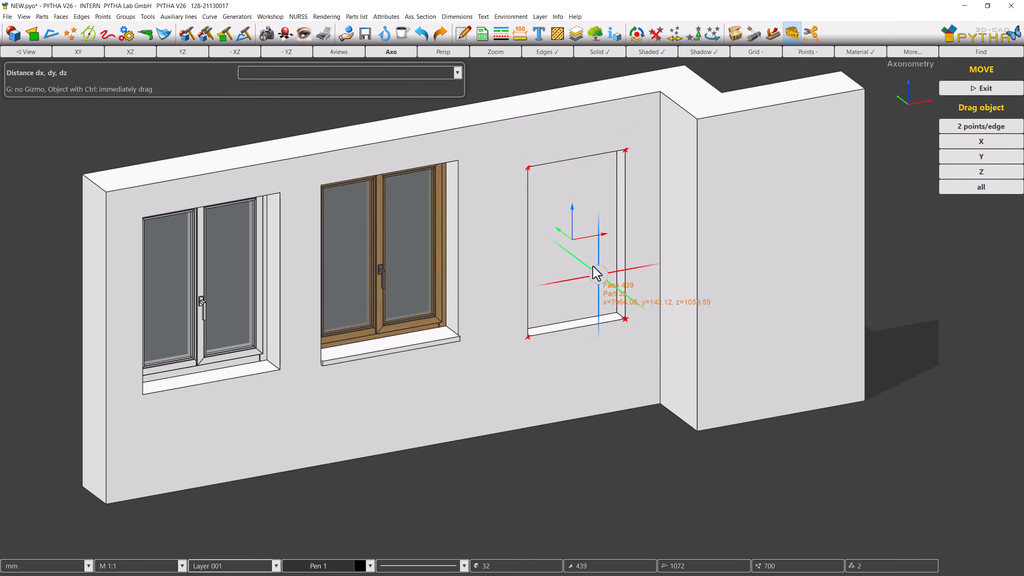
drag(573, 218, 574, 199)
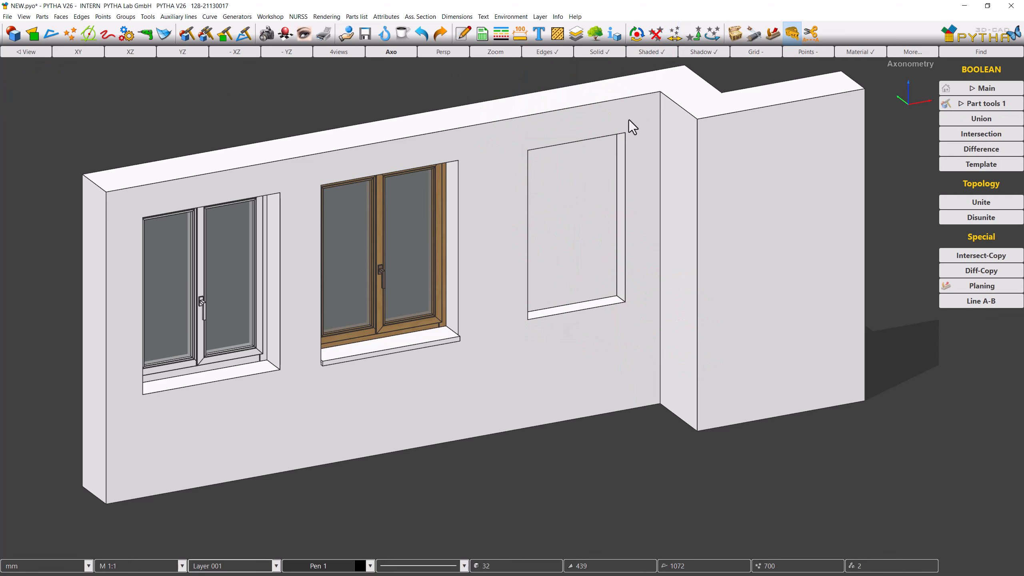
Step: Move the right opening's bottom points down to turn it into a door-height opening
click(674, 34)
drag(508, 233, 632, 363)
right_click(632, 364)
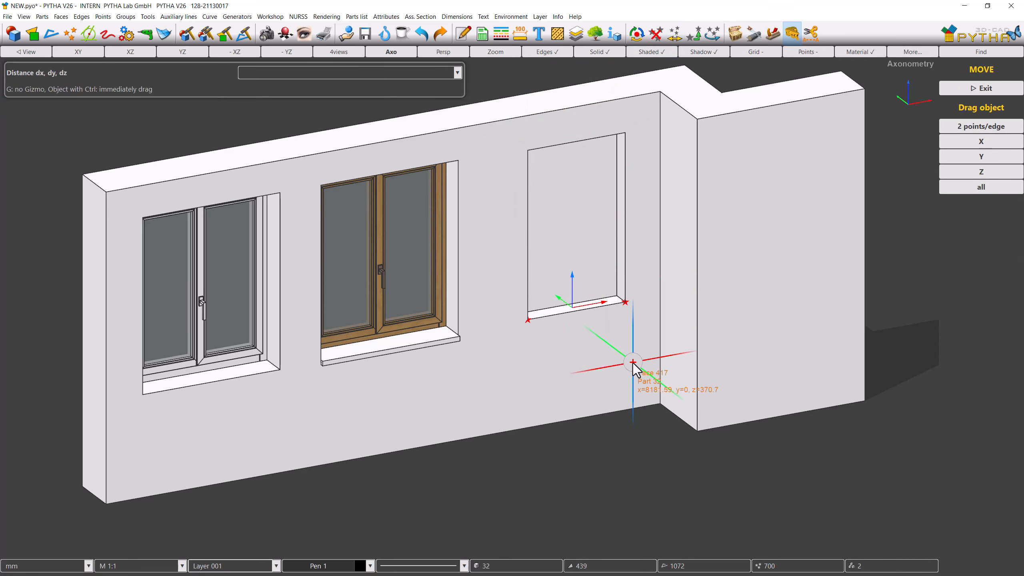
drag(573, 291, 572, 367)
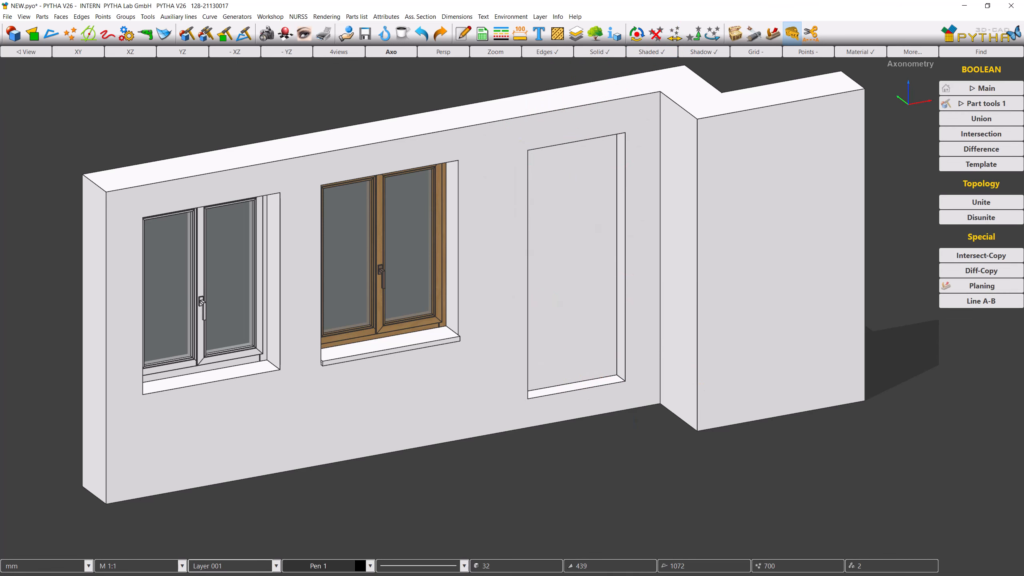
Step: Widen the wooden window by moving its right-side points along X
click(674, 34)
drag(412, 156, 489, 342)
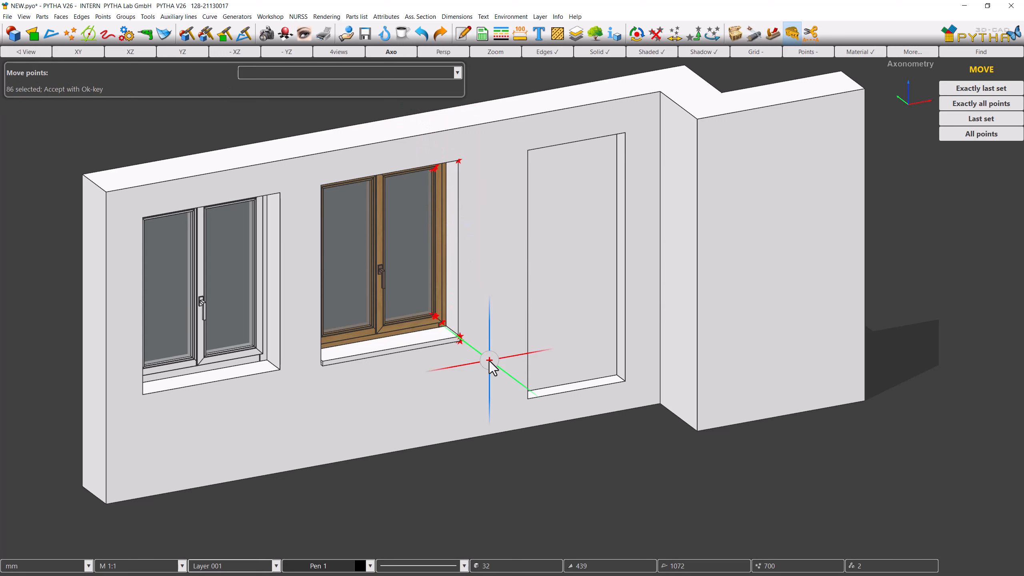
right_click(489, 361)
drag(474, 244, 513, 238)
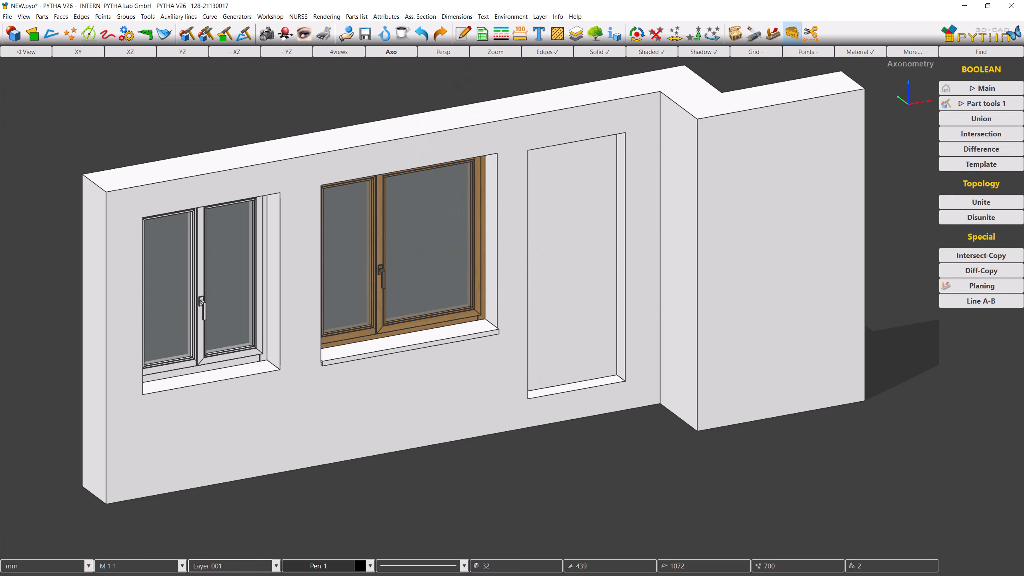
Step: Select the top points of all windows and openings and move them down
click(674, 34)
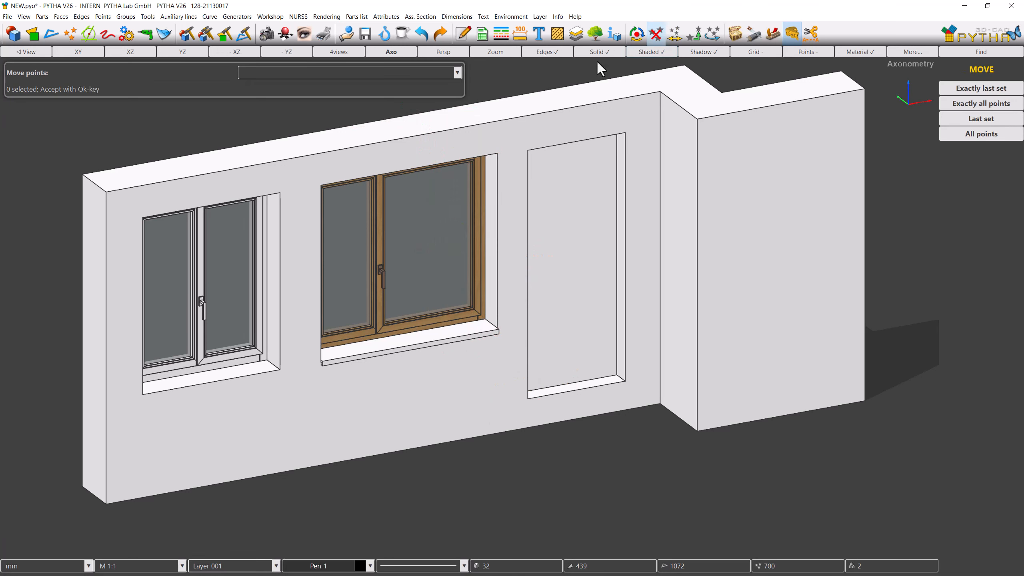
drag(126, 123, 636, 232)
right_click(636, 232)
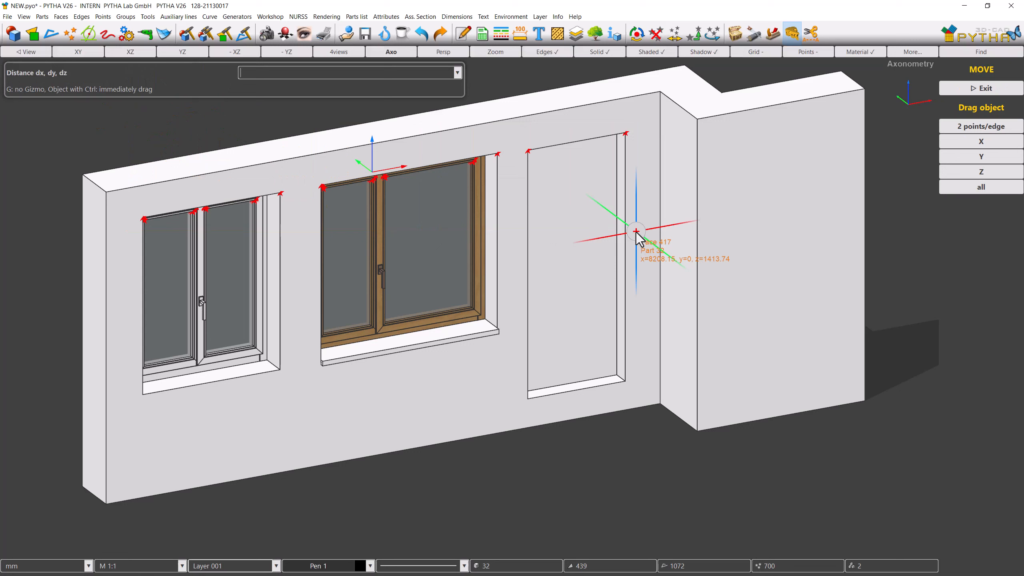
mouse_move(376, 159)
mouse_down()
mouse_move(375, 209)
mouse_move(376, 173)
mouse_up()
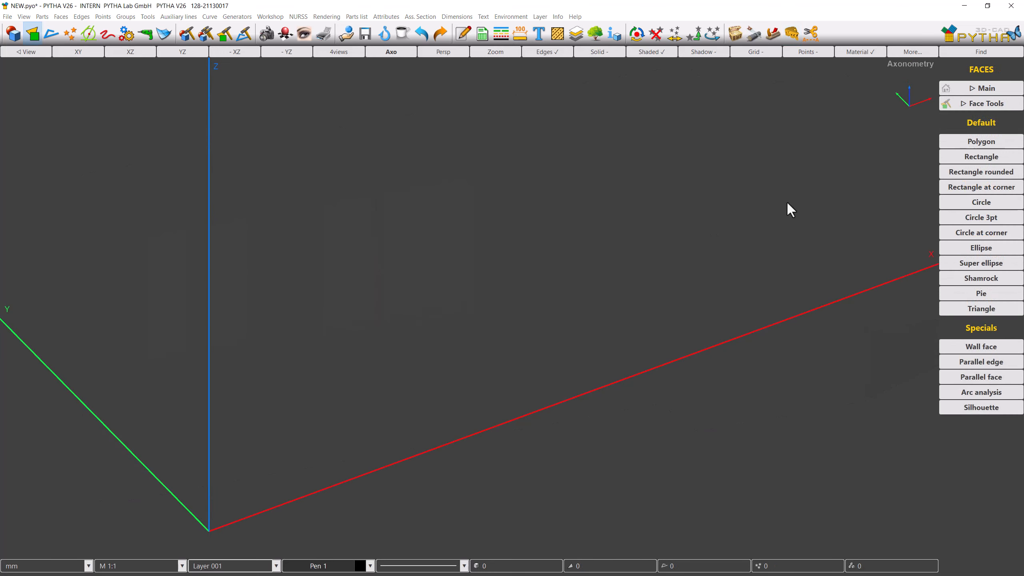
Step: Draw a large rectangular face and a second overlapping rectangle about 2154 by 2718 mm
click(944, 156)
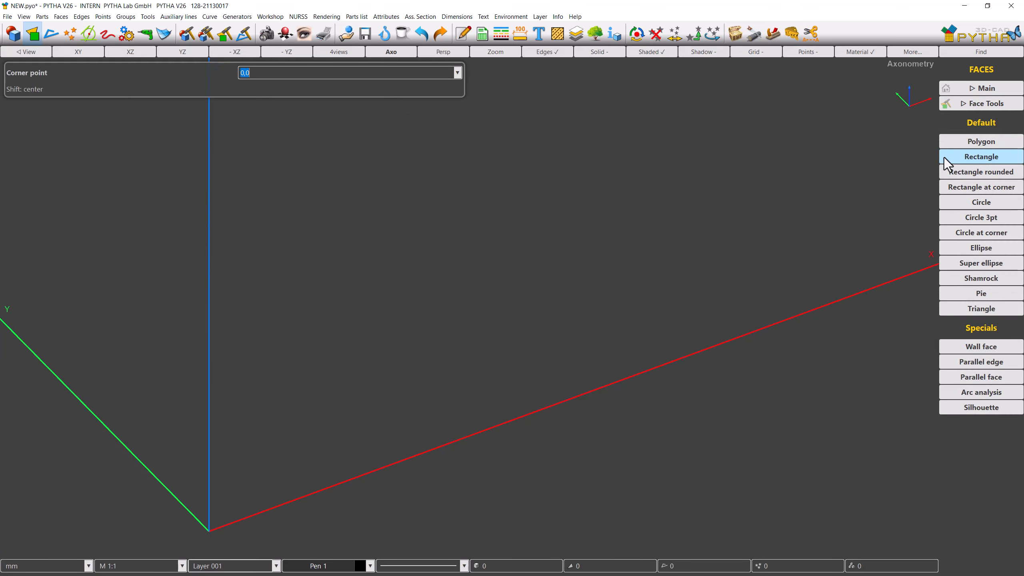
click(329, 441)
click(550, 123)
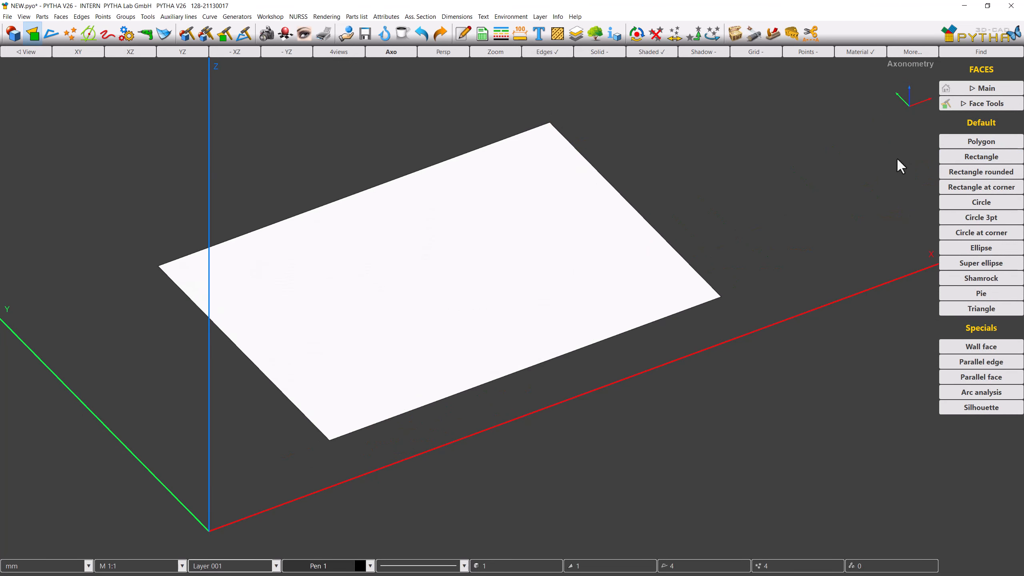
click(645, 179)
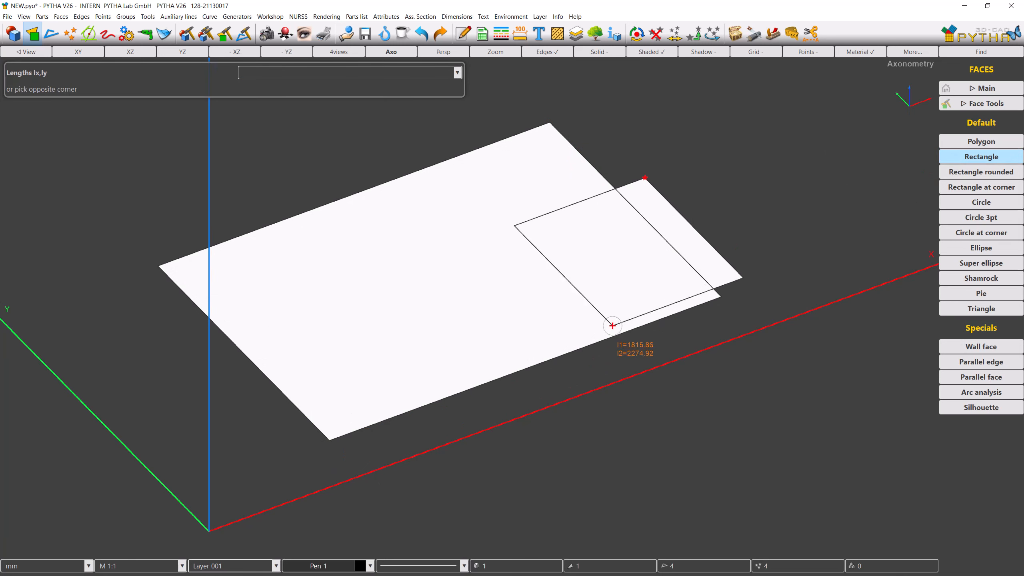
click(607, 354)
Step: Draw two overlapping circles on the large rectangle, the second with radius about 767 mm
click(948, 207)
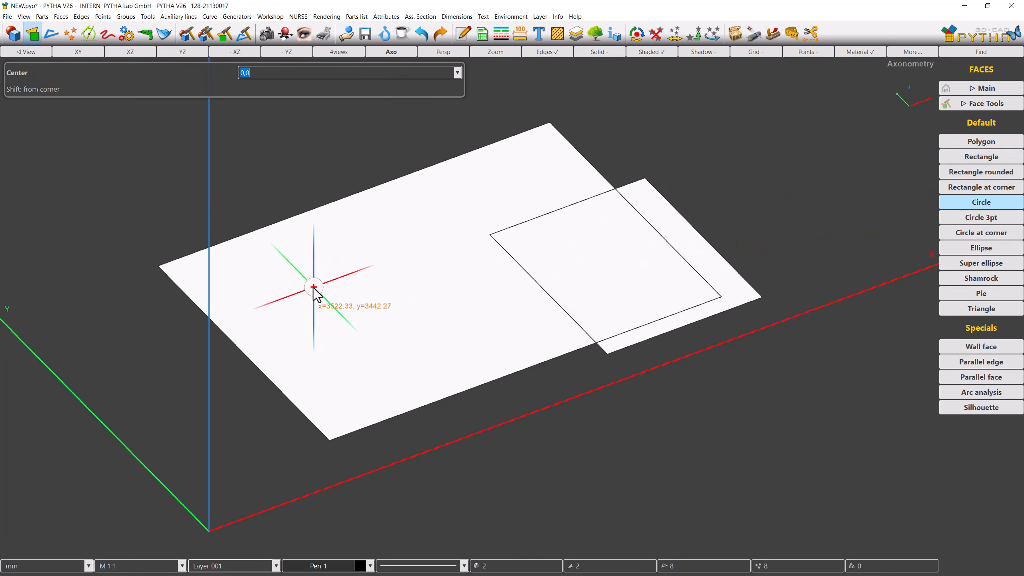
click(310, 287)
click(336, 252)
click(948, 208)
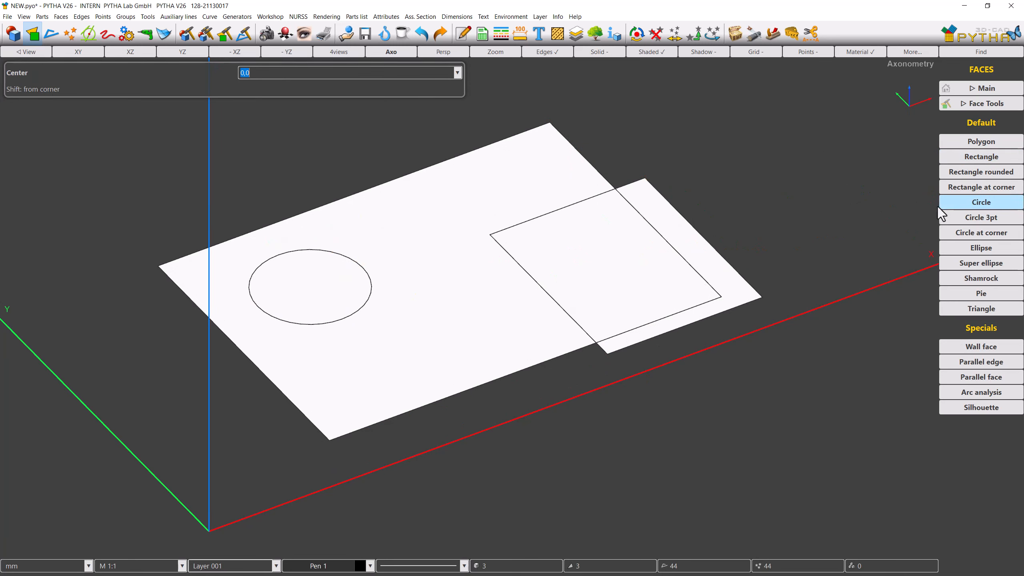
click(420, 306)
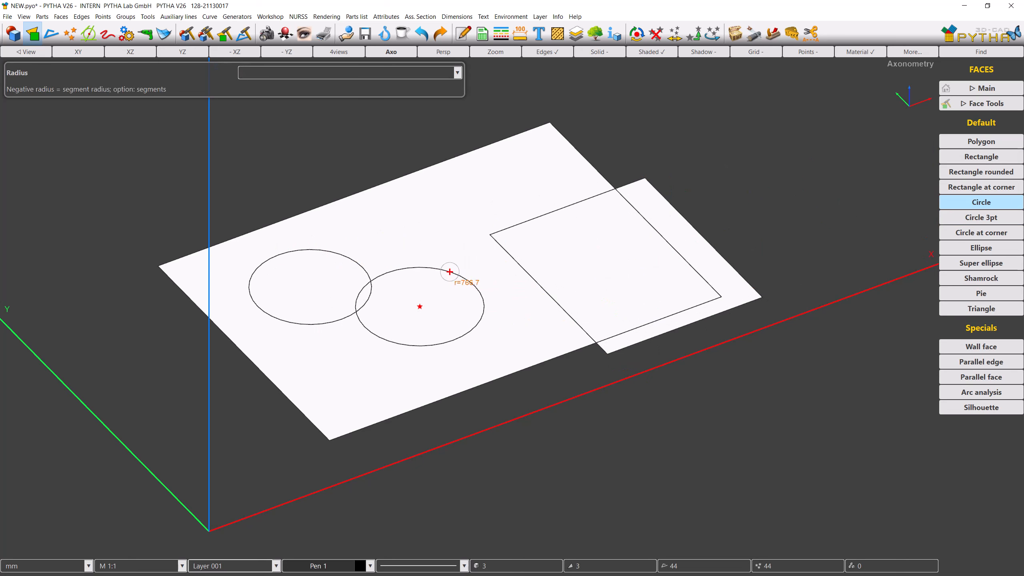
click(478, 283)
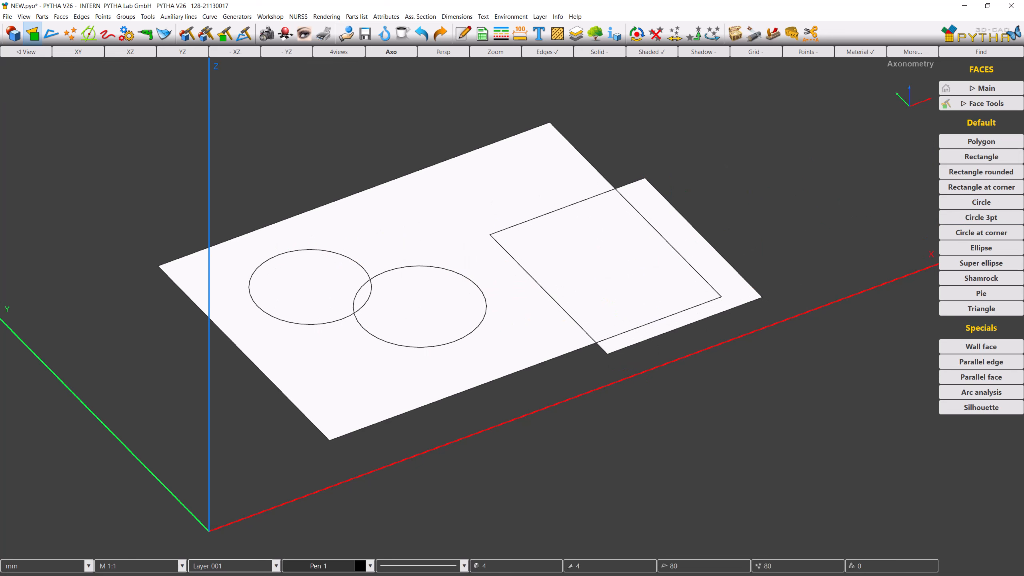
Step: Subtract the second rectangle and both circles from the large rectangle face with Boolean Difference
click(790, 35)
click(956, 149)
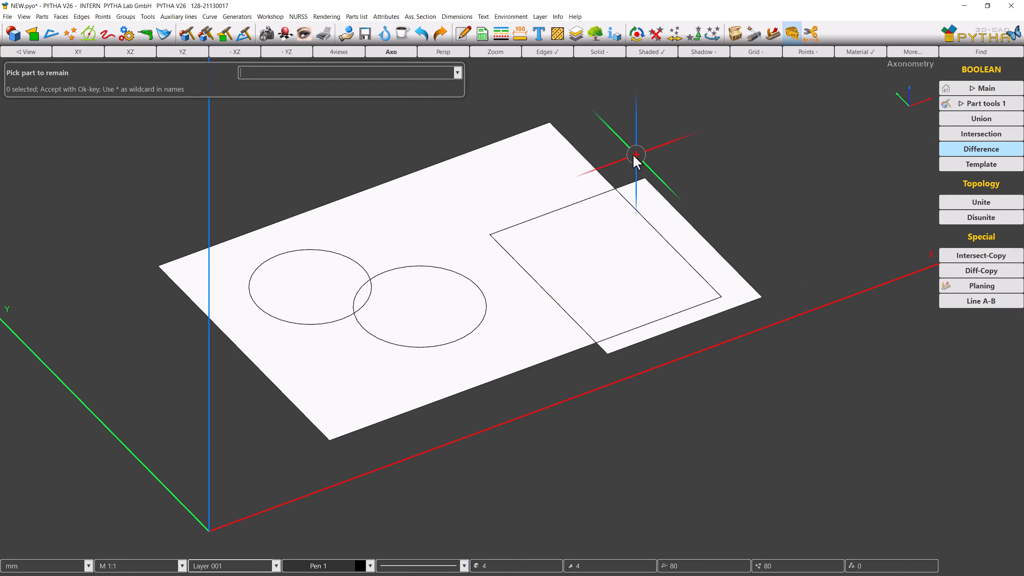
click(597, 166)
drag(562, 319, 320, 213)
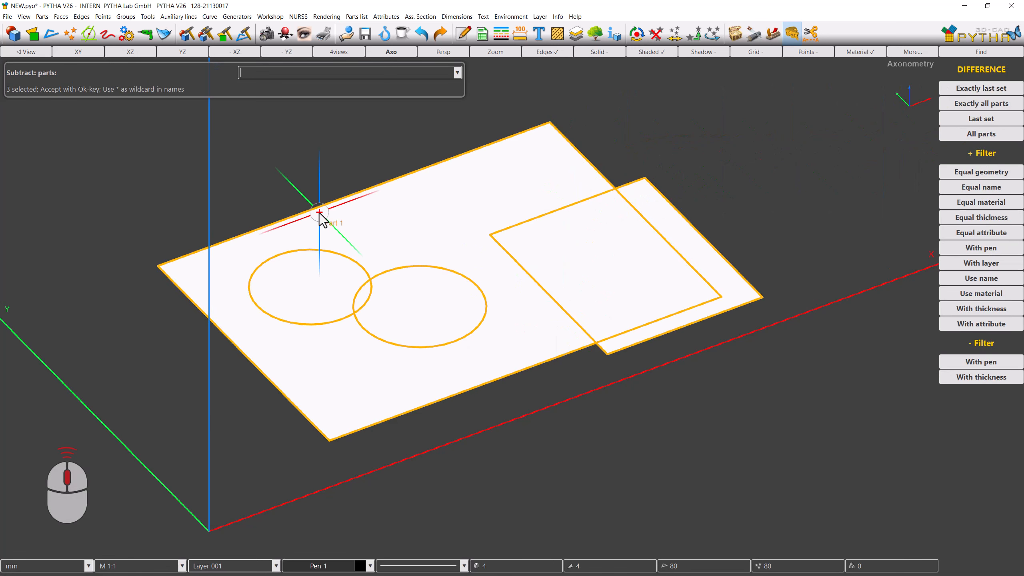
middle_click(320, 214)
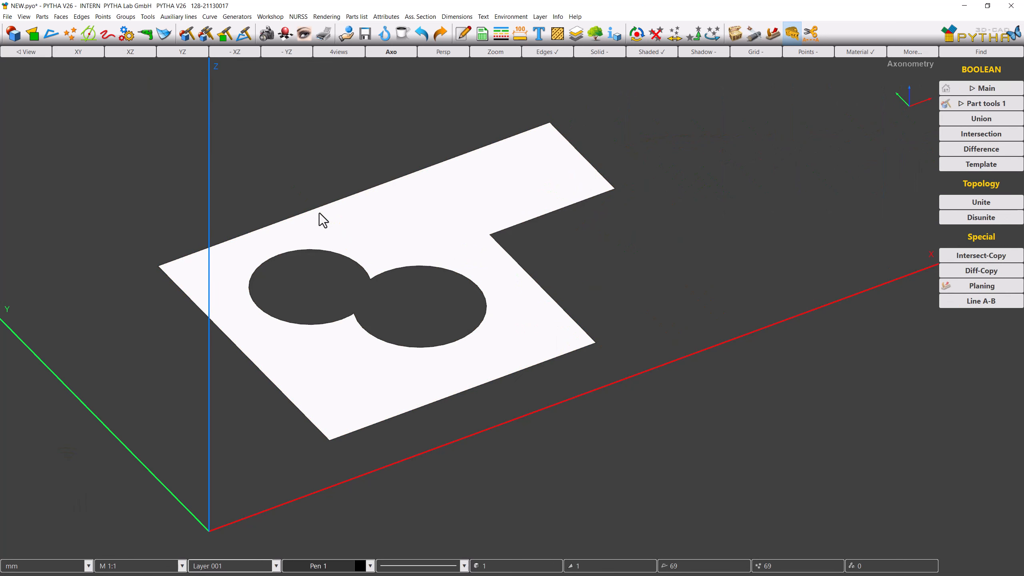